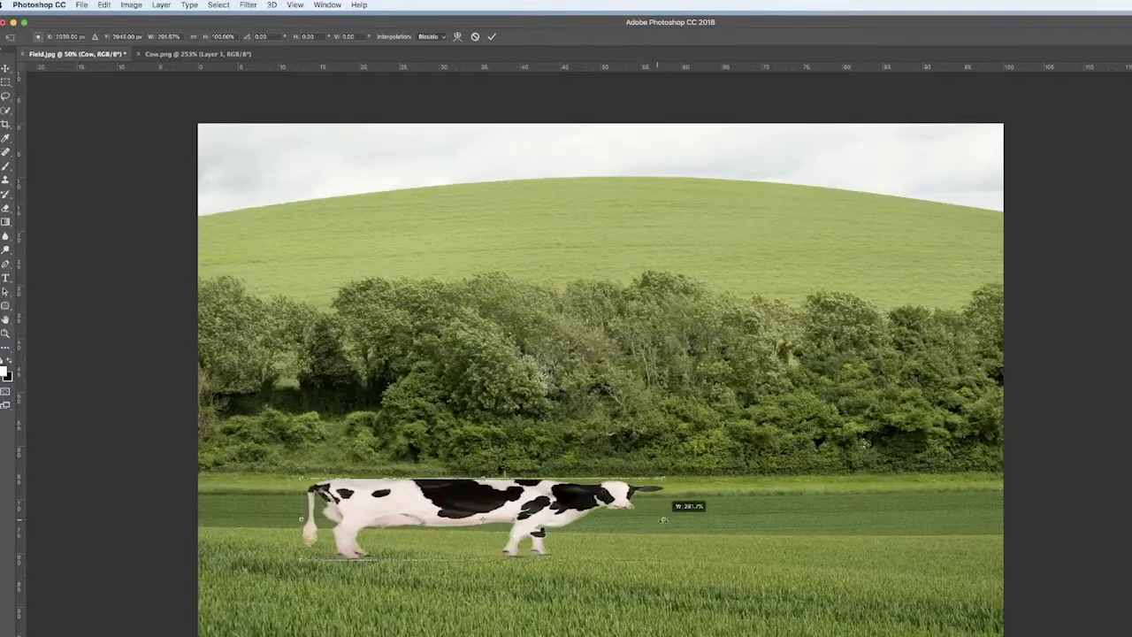
- Narrow the stretched cow with Free Transform and scale it down in the field image
{"action": "left_click_drag", "start_coordinate": [653, 514], "coordinate": [427, 519]}
{"action": "left_click_drag", "start_coordinate": [426, 480], "coordinate": [352, 527]}
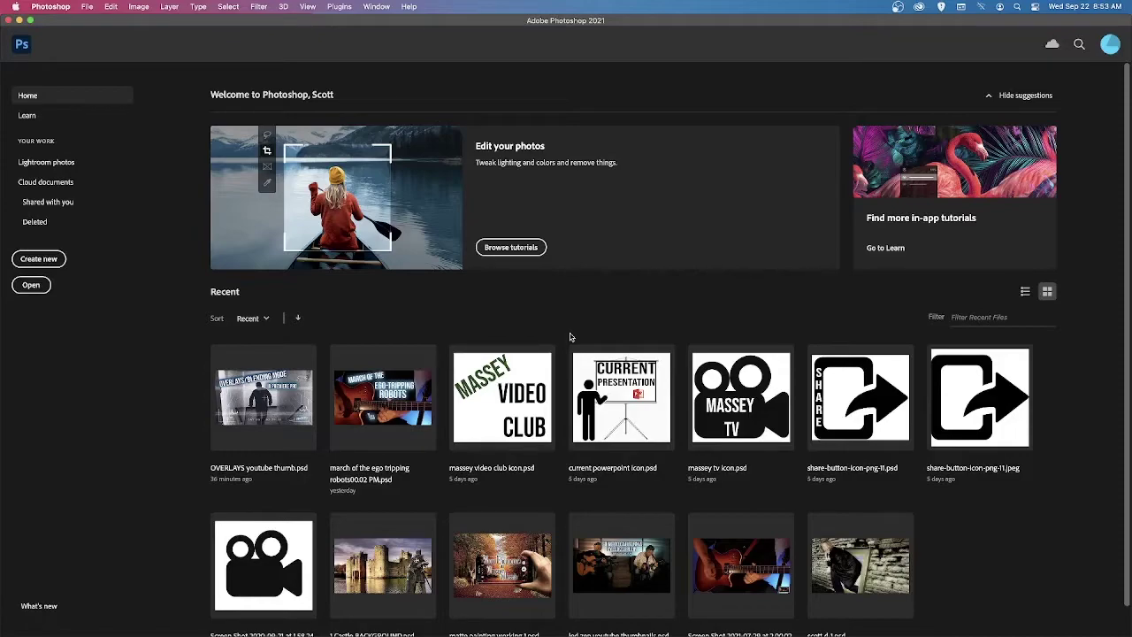
- Switch to Finder and open the 1 PHOTOSHOP folder inside VIDEO PRODUCTION alias, 1 HAND-OUT FOLDER, 1 VP20s
{"action": "left_click", "coordinate": [19, 20]}
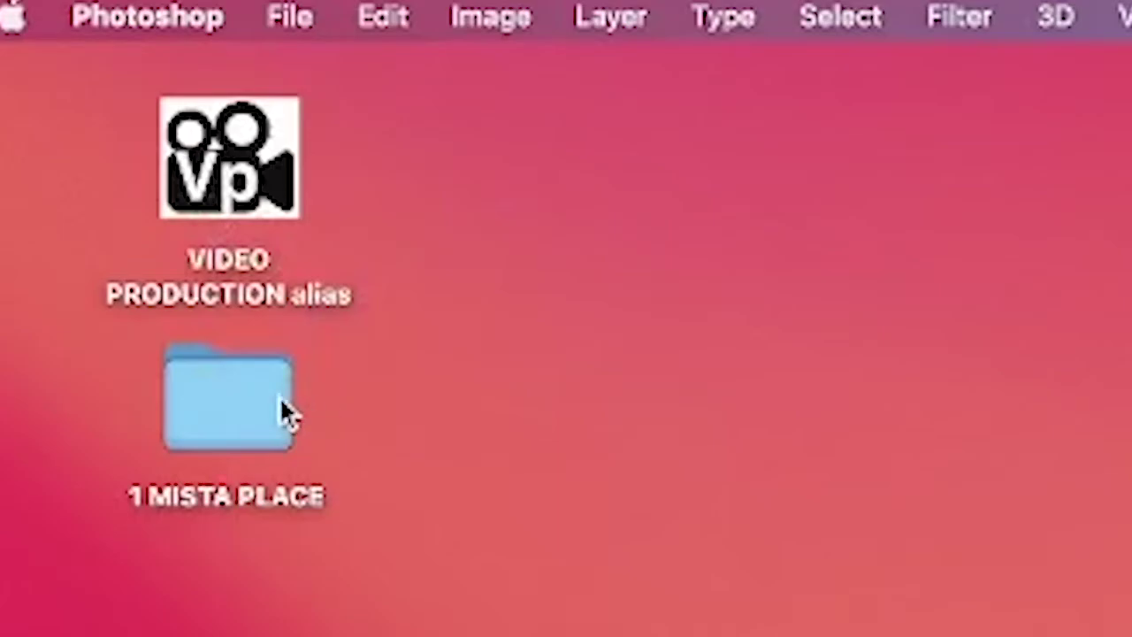
{"action": "double_click", "coordinate": [241, 181]}
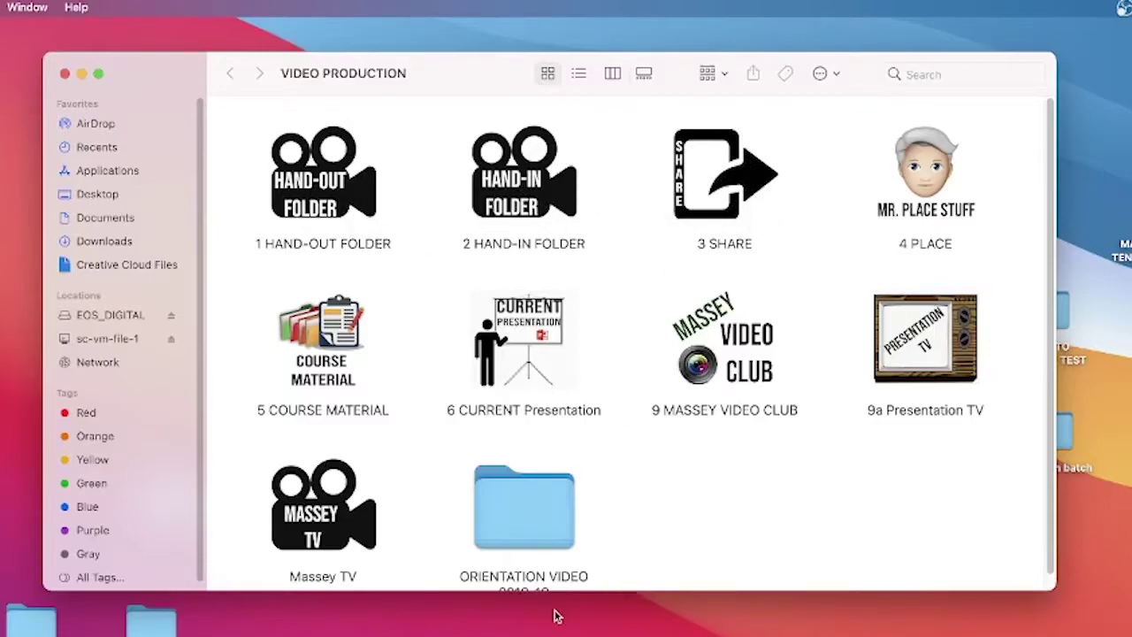
{"action": "double_click", "coordinate": [307, 184]}
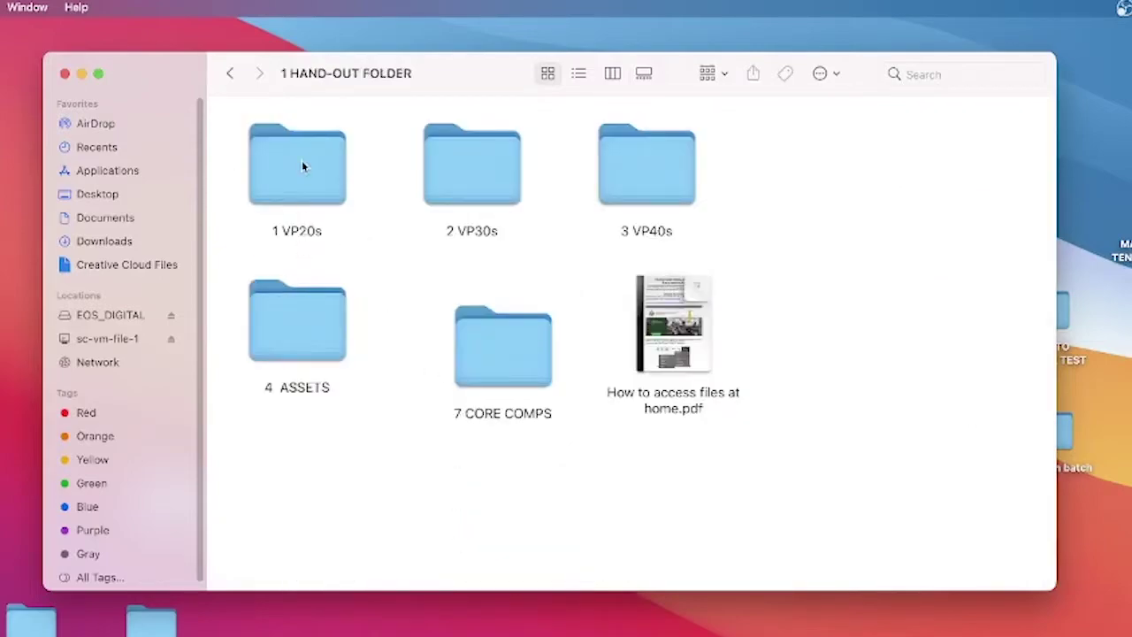
{"action": "double_click", "coordinate": [301, 165]}
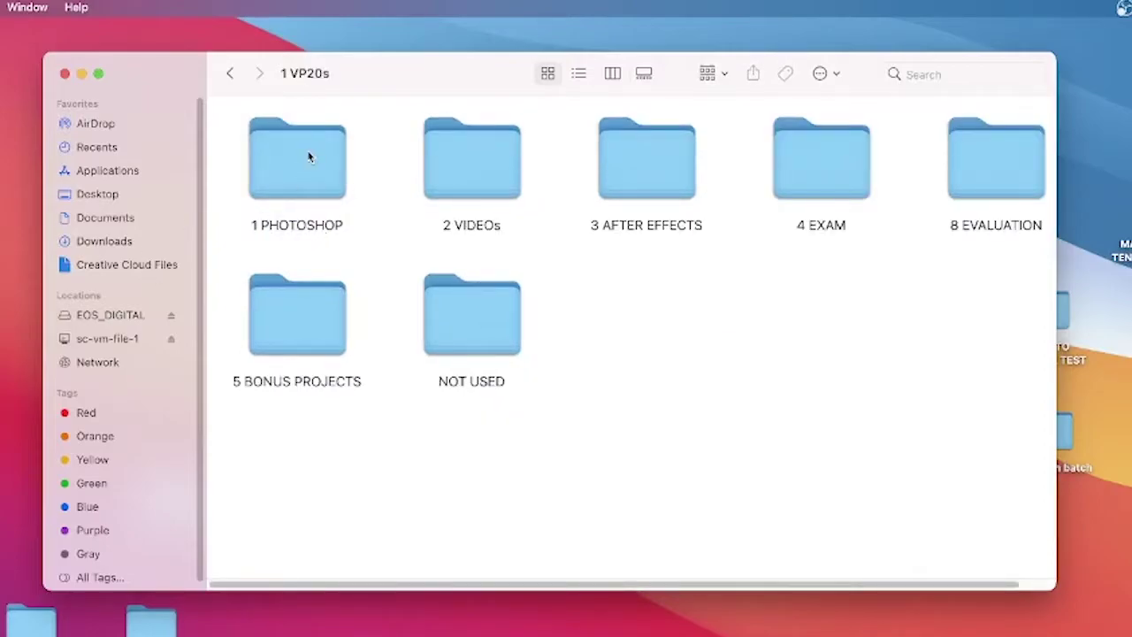
{"action": "double_click", "coordinate": [309, 157]}
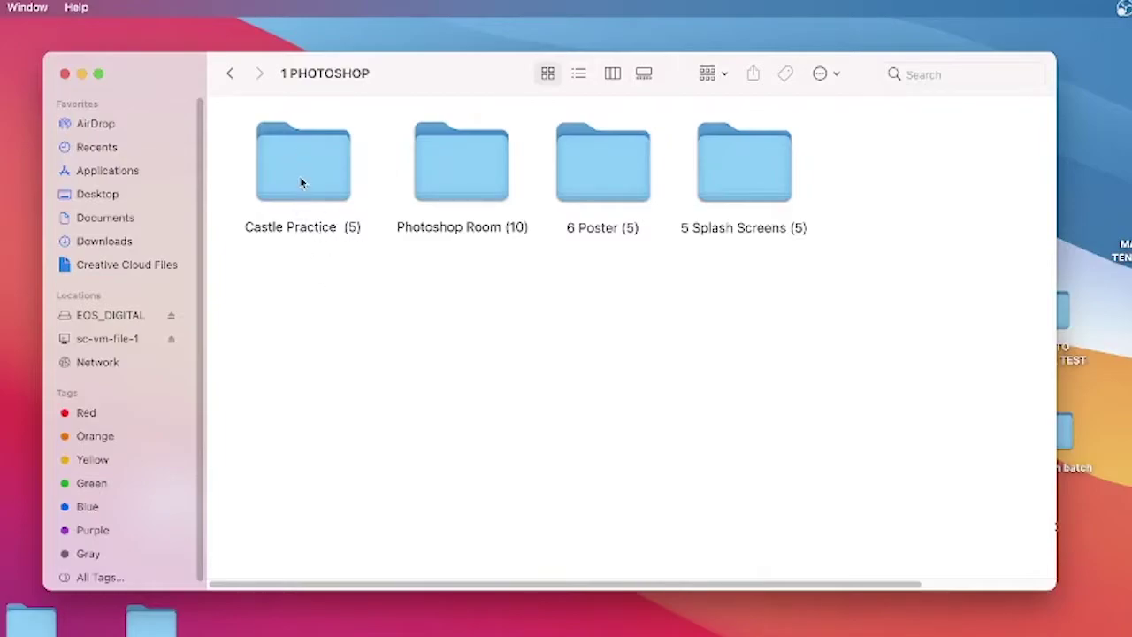
- Copy the Castle Practice (5) folder and close the Finder window
{"action": "right_click", "coordinate": [299, 176]}
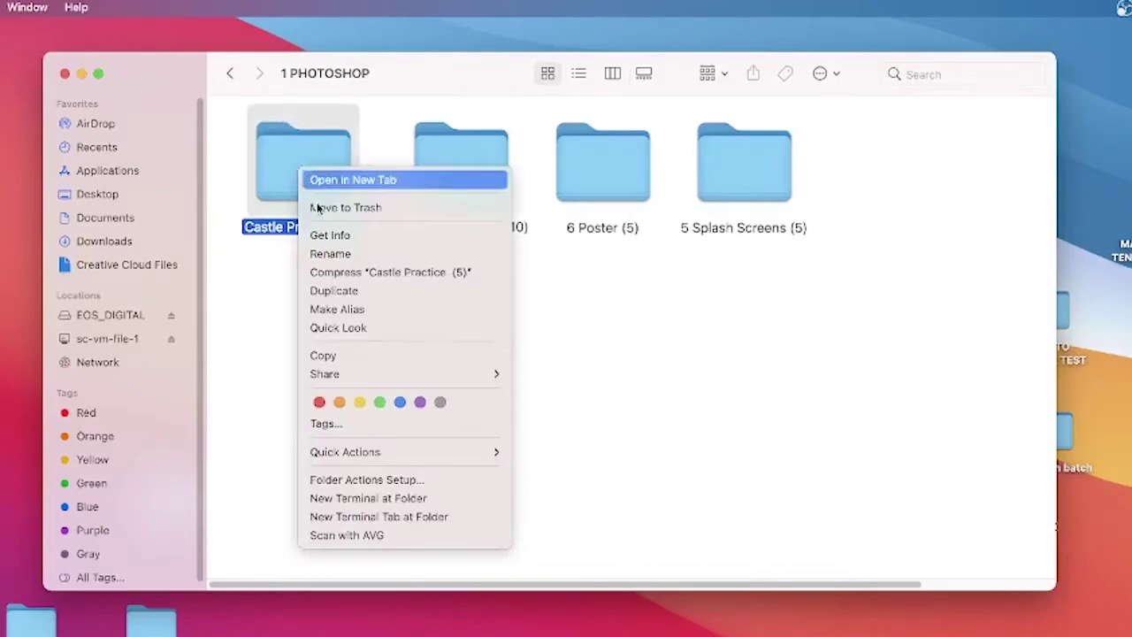
{"action": "left_click", "coordinate": [374, 360]}
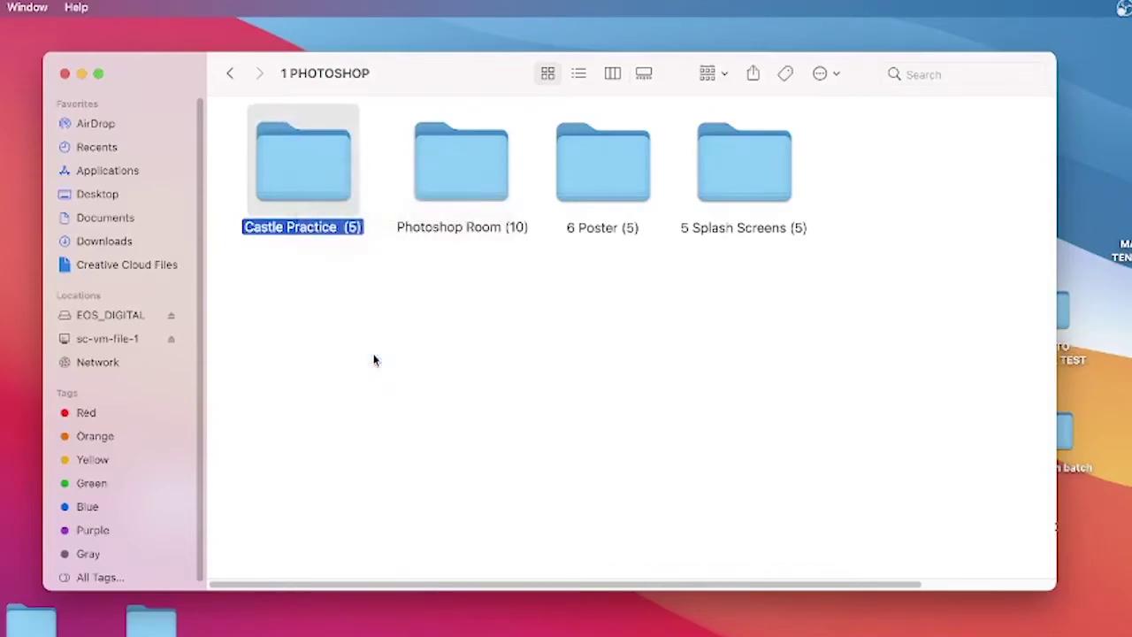
{"action": "left_click", "coordinate": [65, 75]}
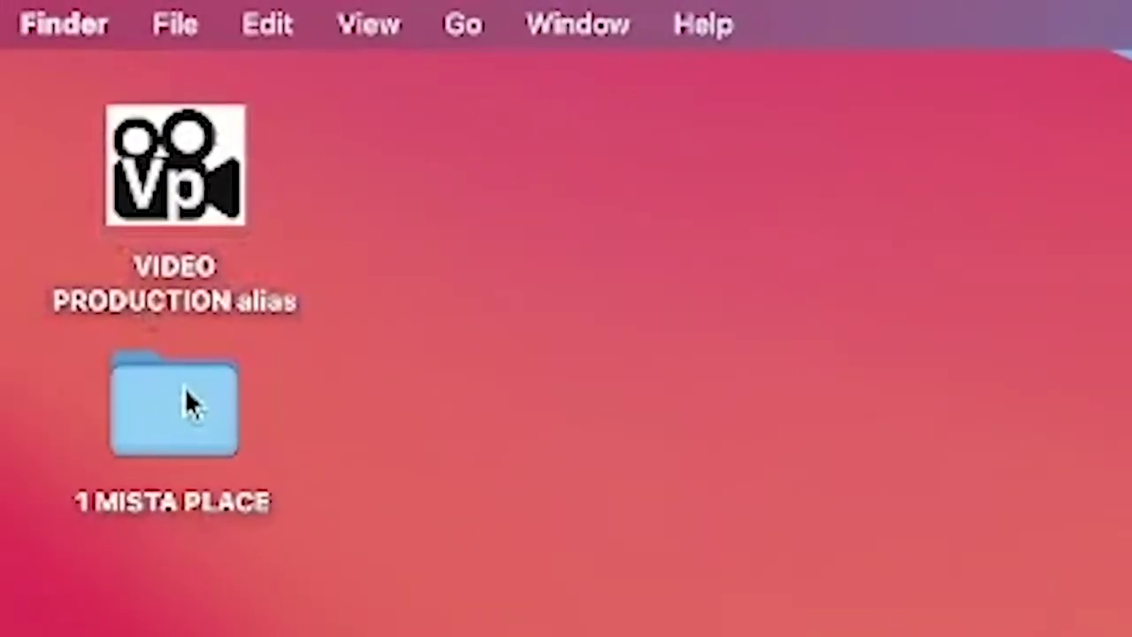
- Paste the copied Castle Practice (5) folder into 1 MISTA PLACE, VP20s, 1 PHOTOSHOP on the desktop
{"action": "double_click", "coordinate": [185, 394]}
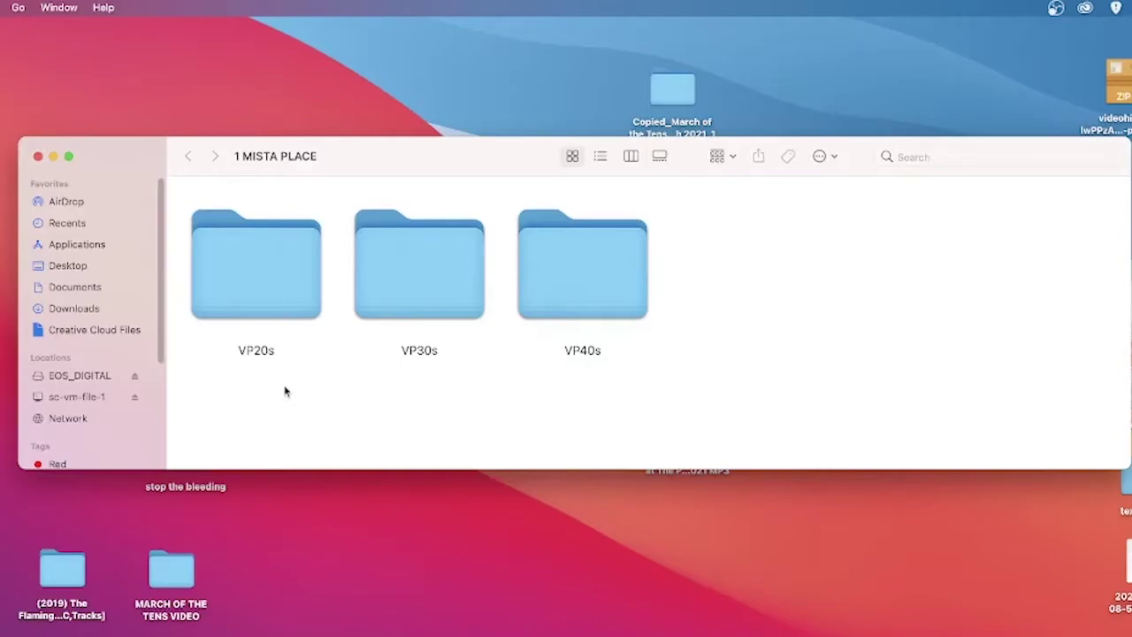
{"action": "double_click", "coordinate": [258, 291]}
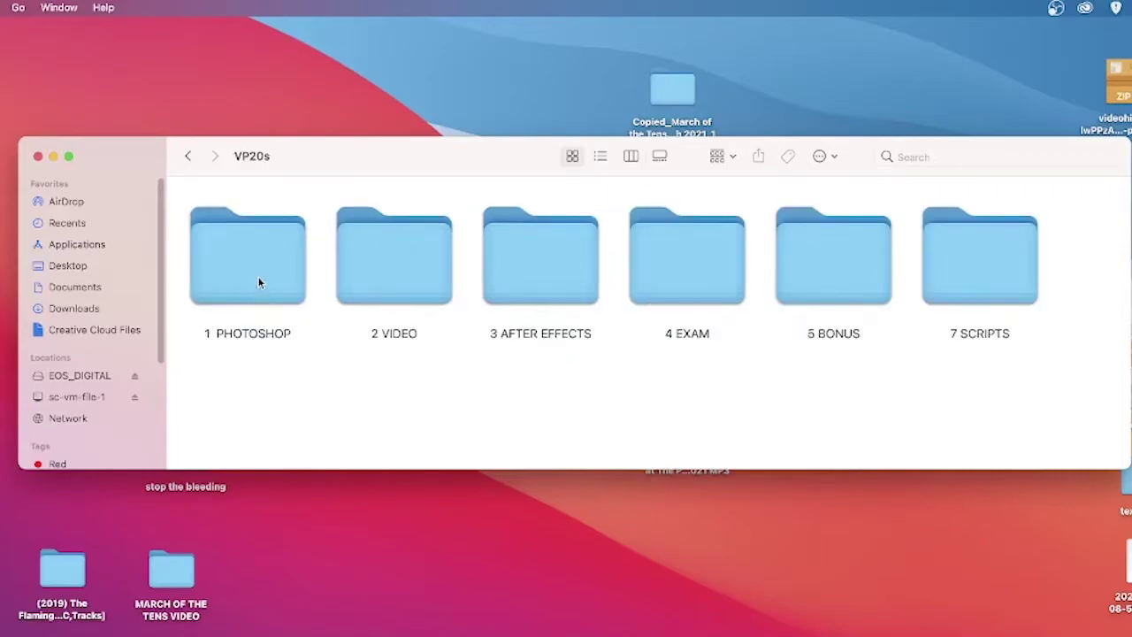
{"action": "double_click", "coordinate": [259, 283]}
{"action": "right_click", "coordinate": [264, 220]}
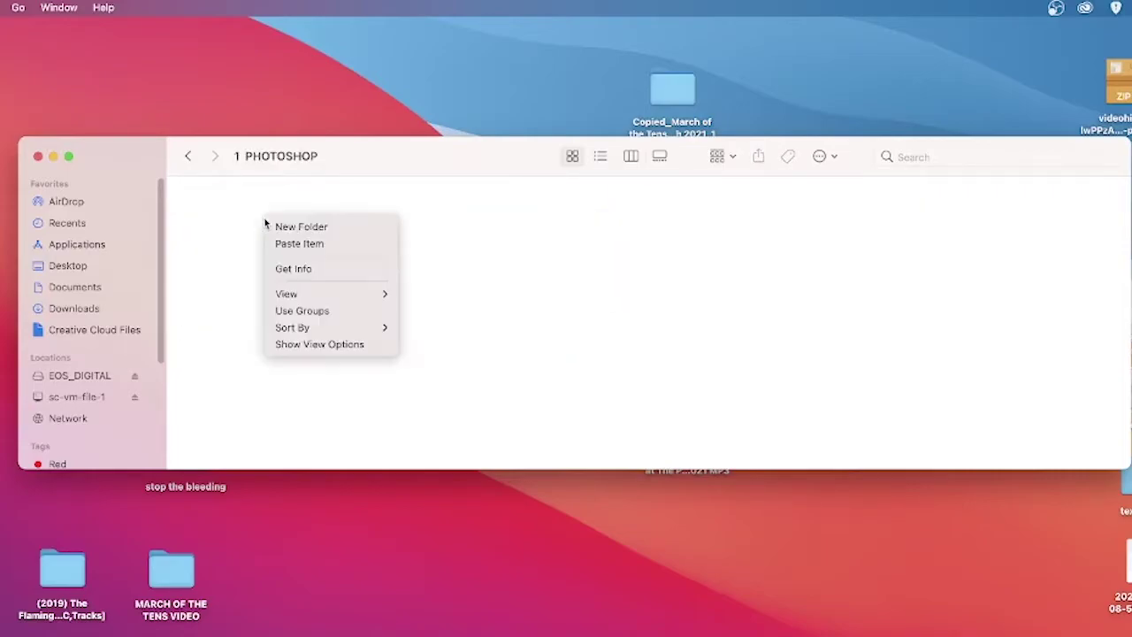
{"action": "left_click", "coordinate": [333, 250]}
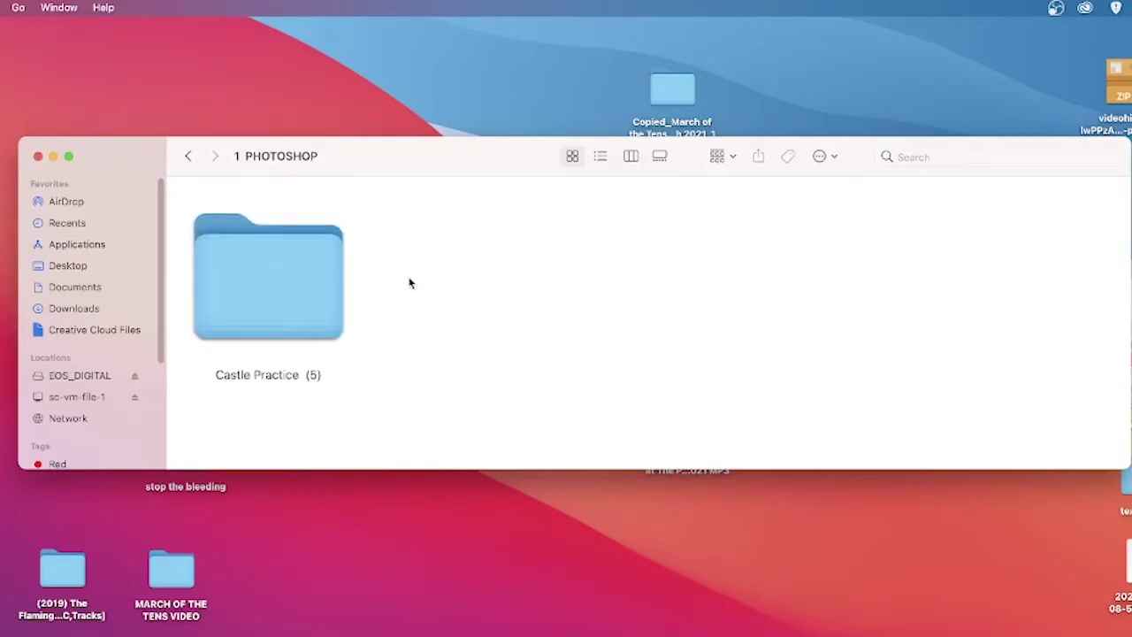
- Open the pasted Castle Practice (5) folder, set its icon size to 152x152 and text size to 16, and make the window taller
{"action": "double_click", "coordinate": [301, 301]}
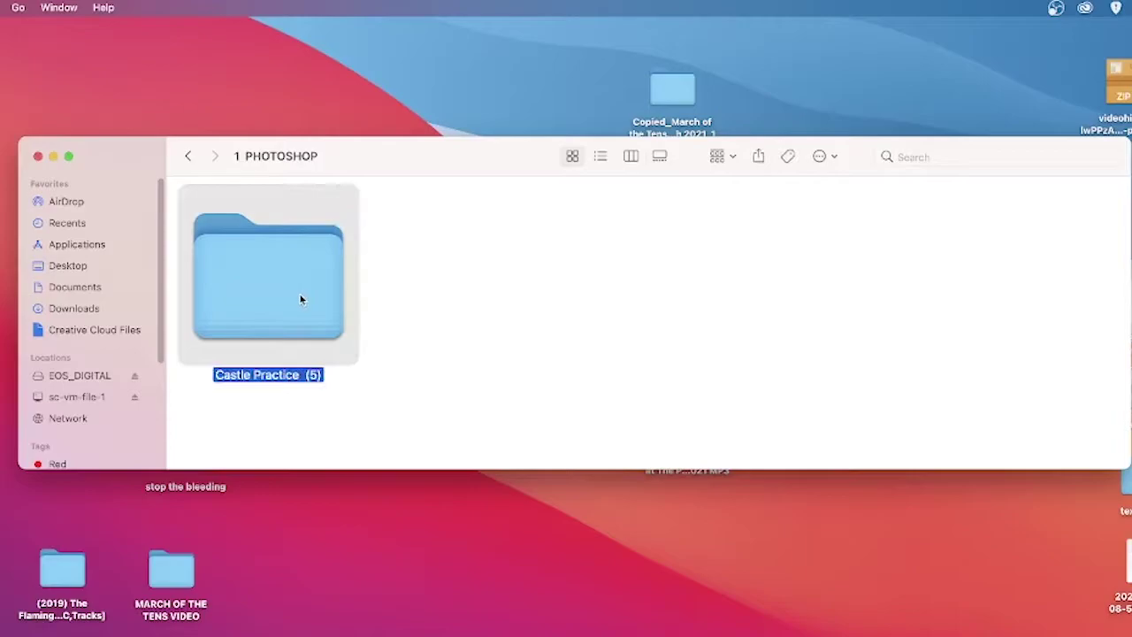
{"action": "right_click", "coordinate": [552, 349]}
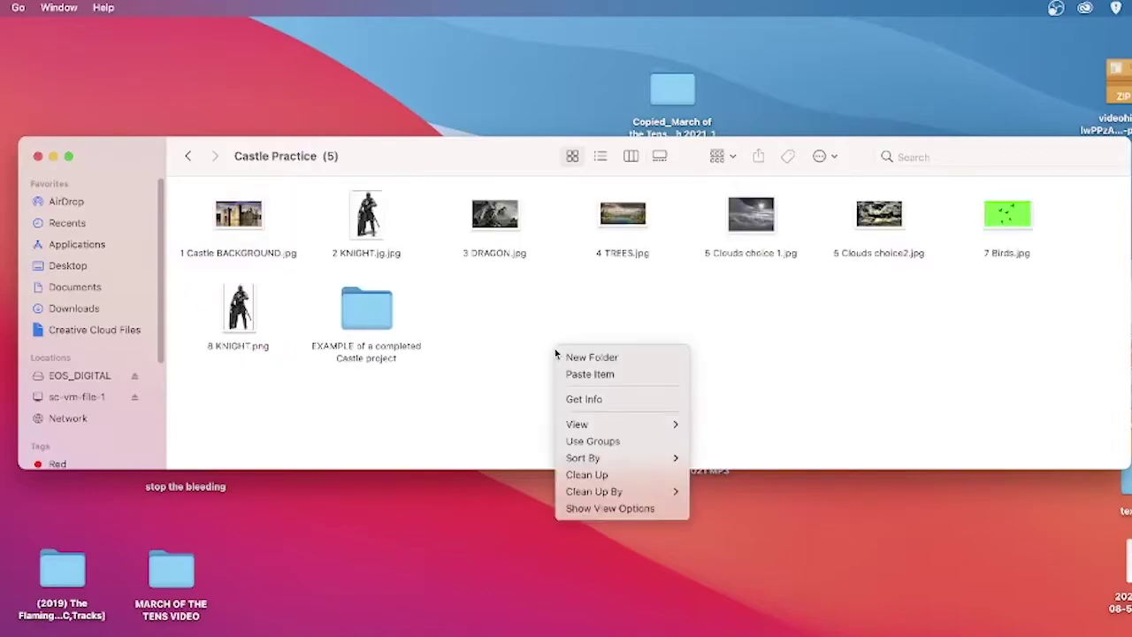
{"action": "left_click", "coordinate": [655, 510]}
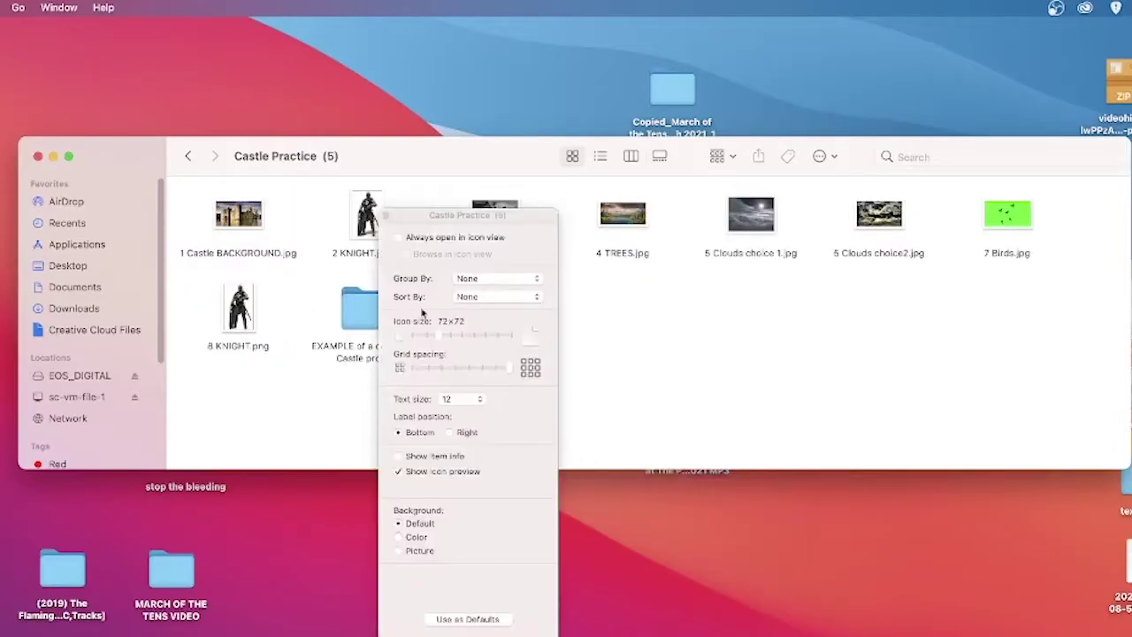
{"action": "left_click_drag", "start_coordinate": [440, 336], "coordinate": [469, 337]}
{"action": "left_click", "coordinate": [454, 398]}
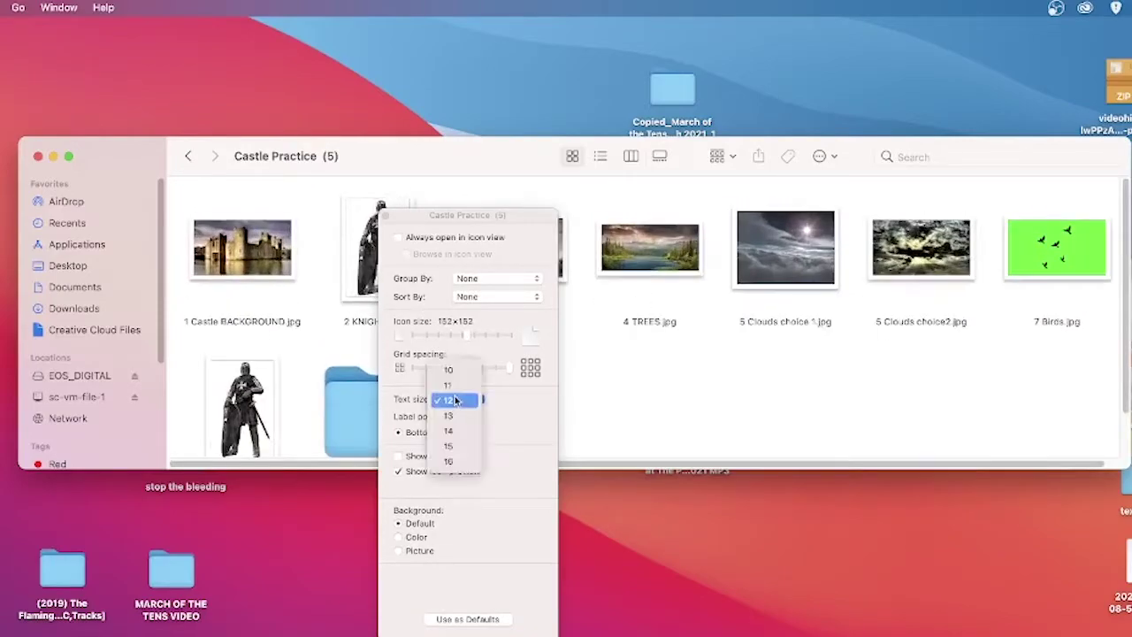
{"action": "left_click", "coordinate": [450, 460]}
{"action": "left_click", "coordinate": [383, 216]}
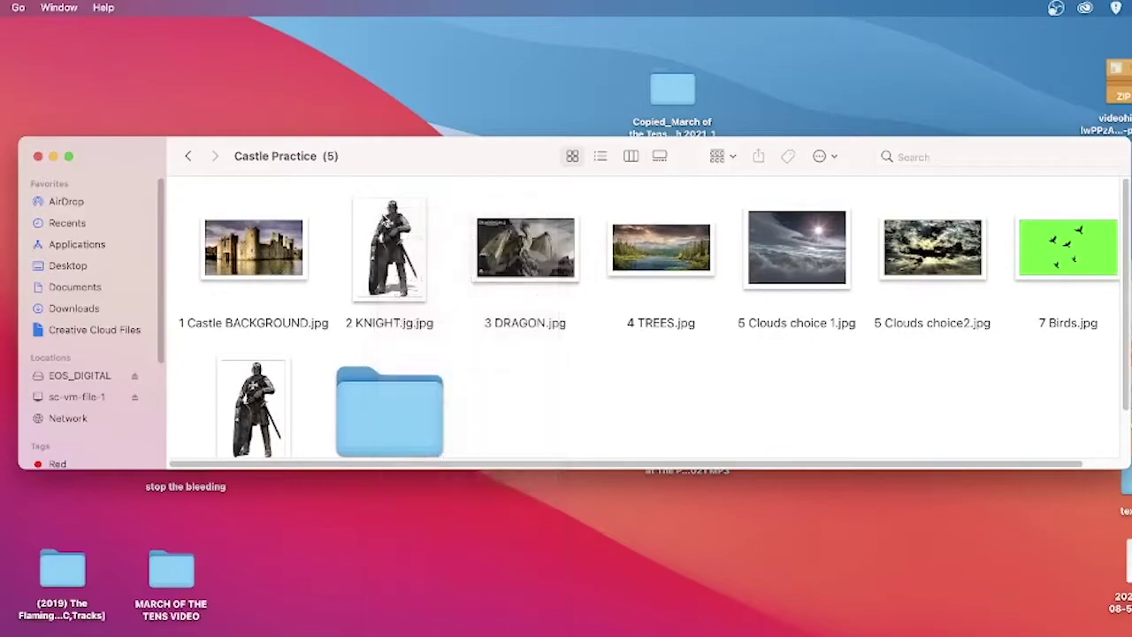
{"action": "left_click_drag", "start_coordinate": [571, 471], "coordinate": [572, 588]}
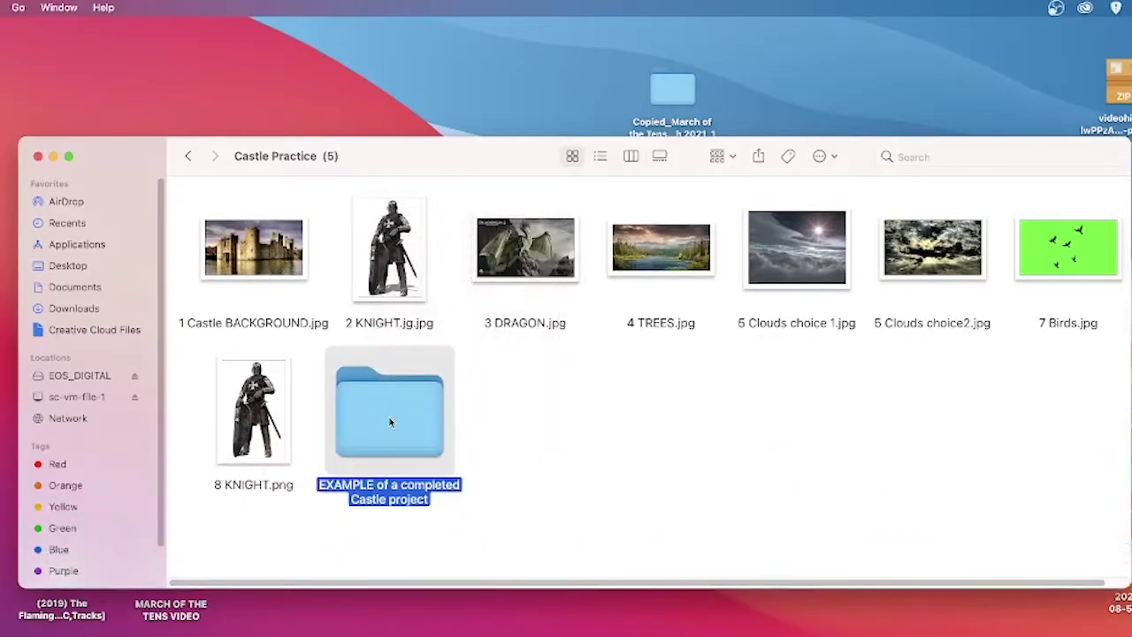
- View the finished sample image in the EXAMPLE of a completed Castle project folder, then close the image and the folder
{"action": "double_click", "coordinate": [389, 423]}
{"action": "double_click", "coordinate": [292, 165]}
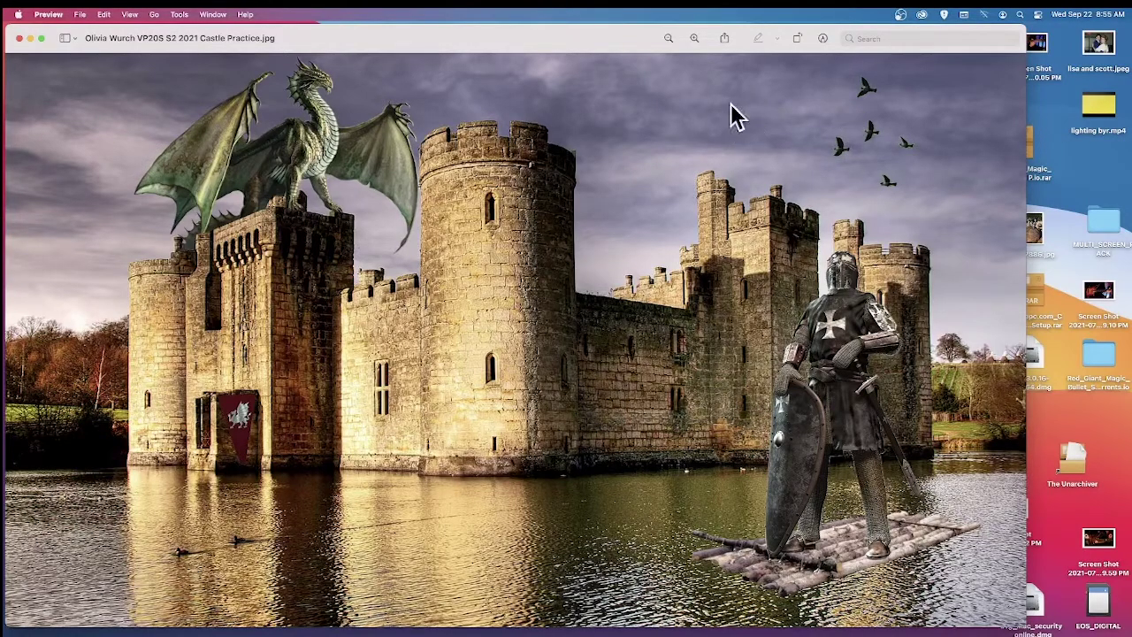
{"action": "left_click", "coordinate": [19, 38]}
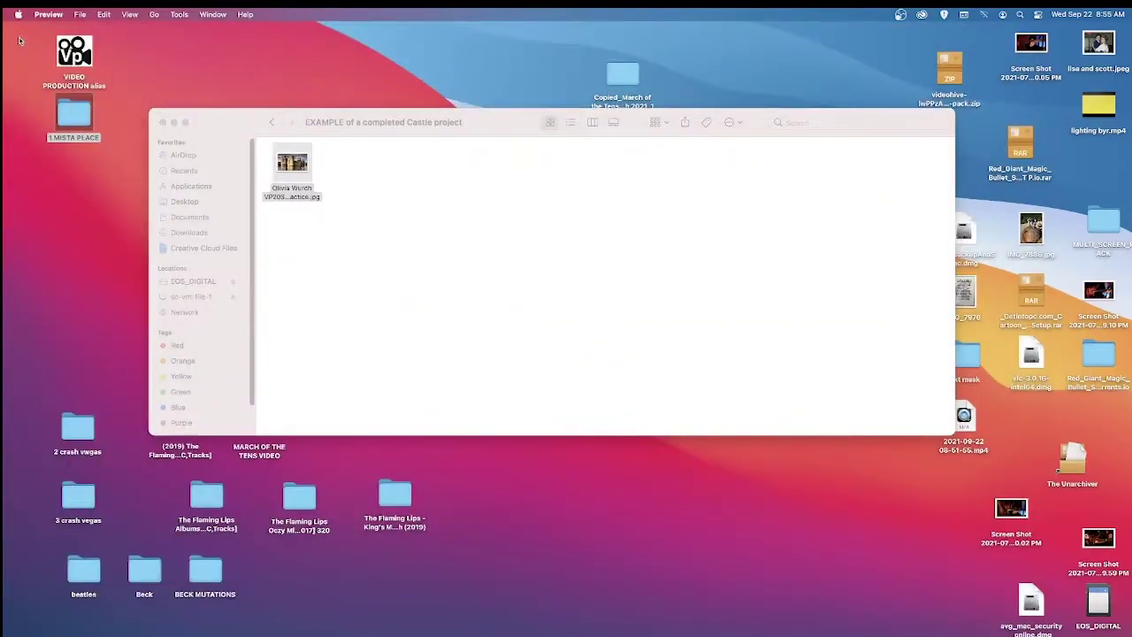
{"action": "left_click", "coordinate": [166, 124]}
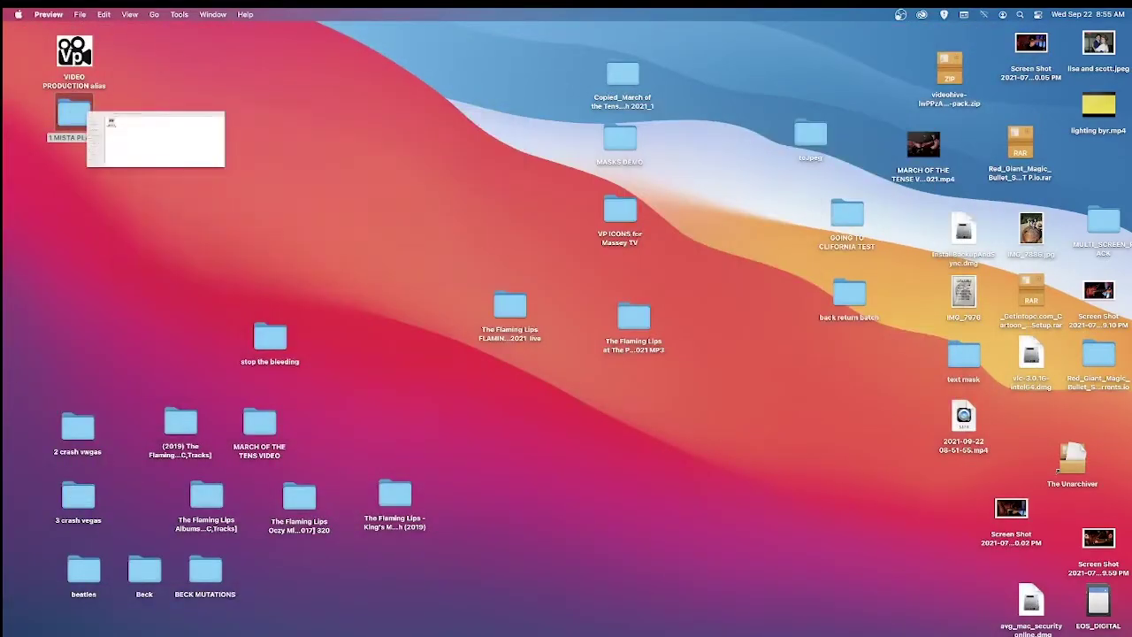
- Switch to Photoshop and create a new document from the Film & Video preset HDTV 1080p, 1920 x 1080 px at 72 ppi
{"action": "mouse_move", "coordinate": [455, 614]}
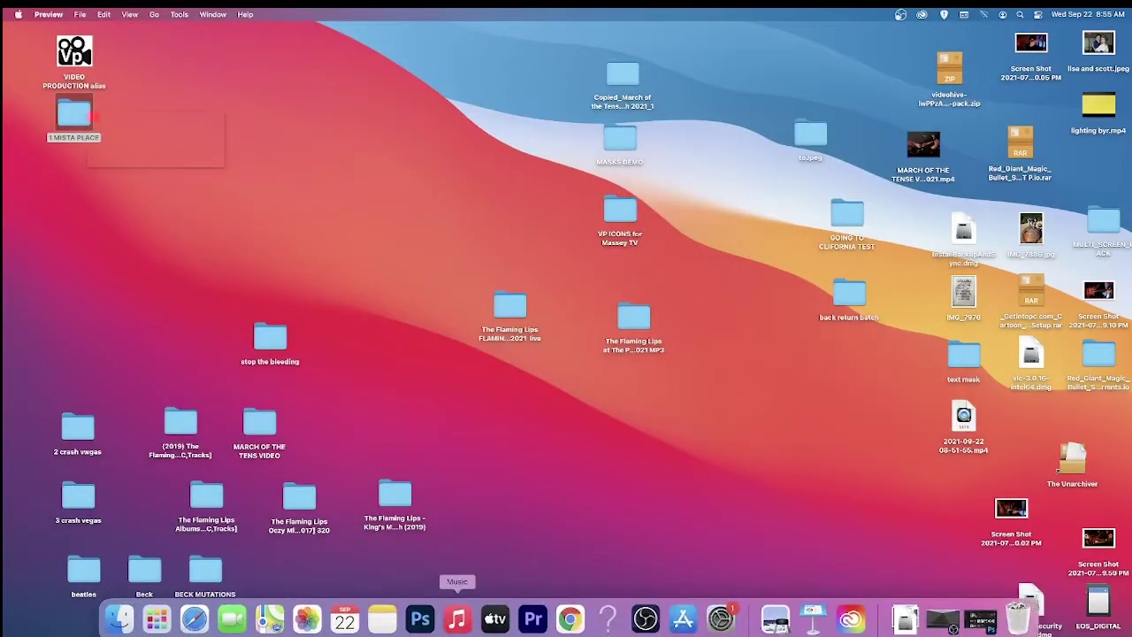
{"action": "left_click", "coordinate": [420, 618]}
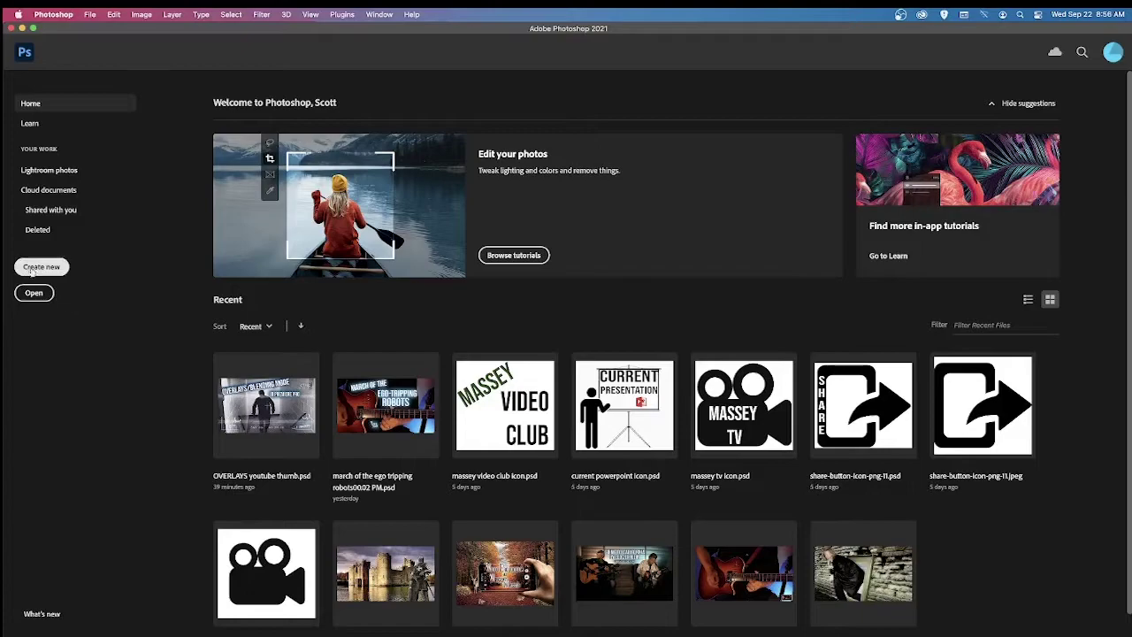
{"action": "left_click", "coordinate": [57, 270]}
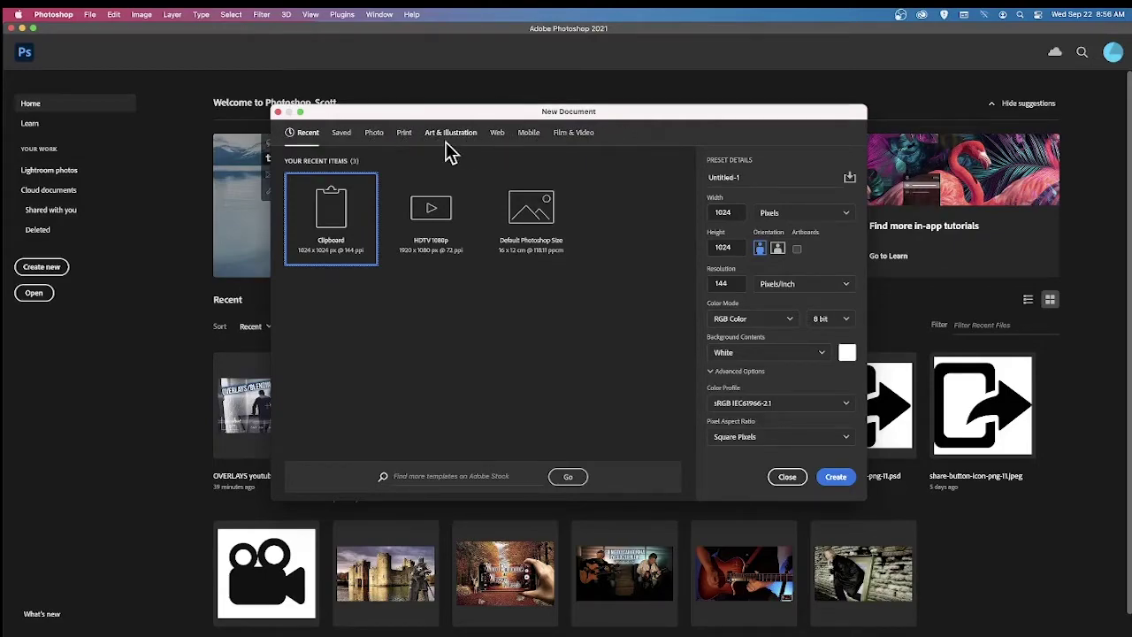
{"action": "left_click", "coordinate": [575, 134]}
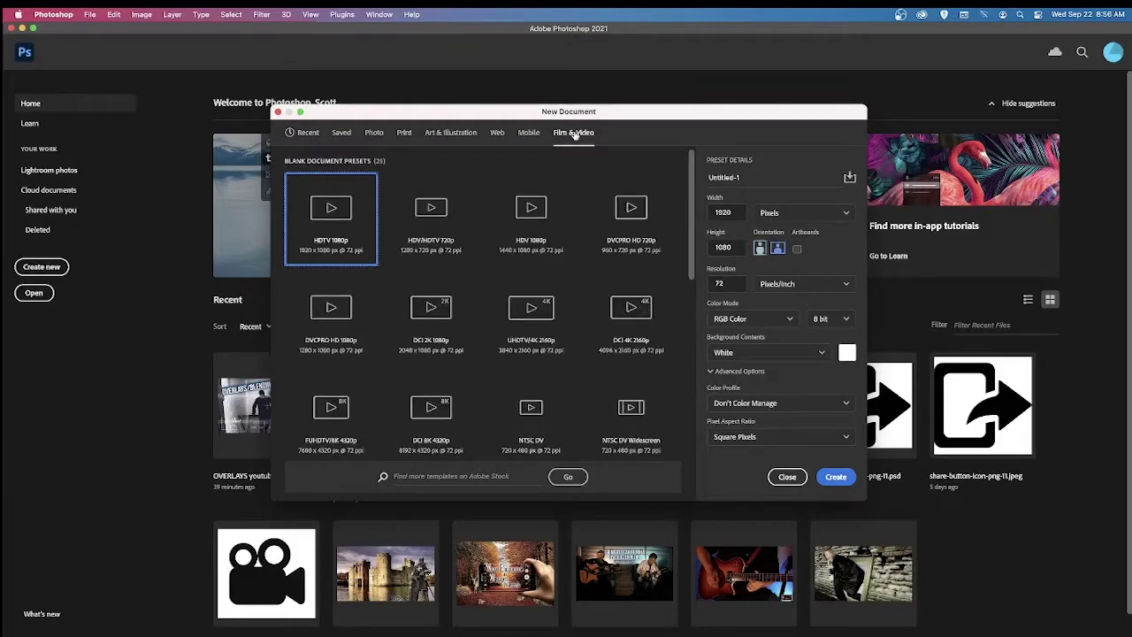
{"action": "double_click", "coordinate": [328, 231]}
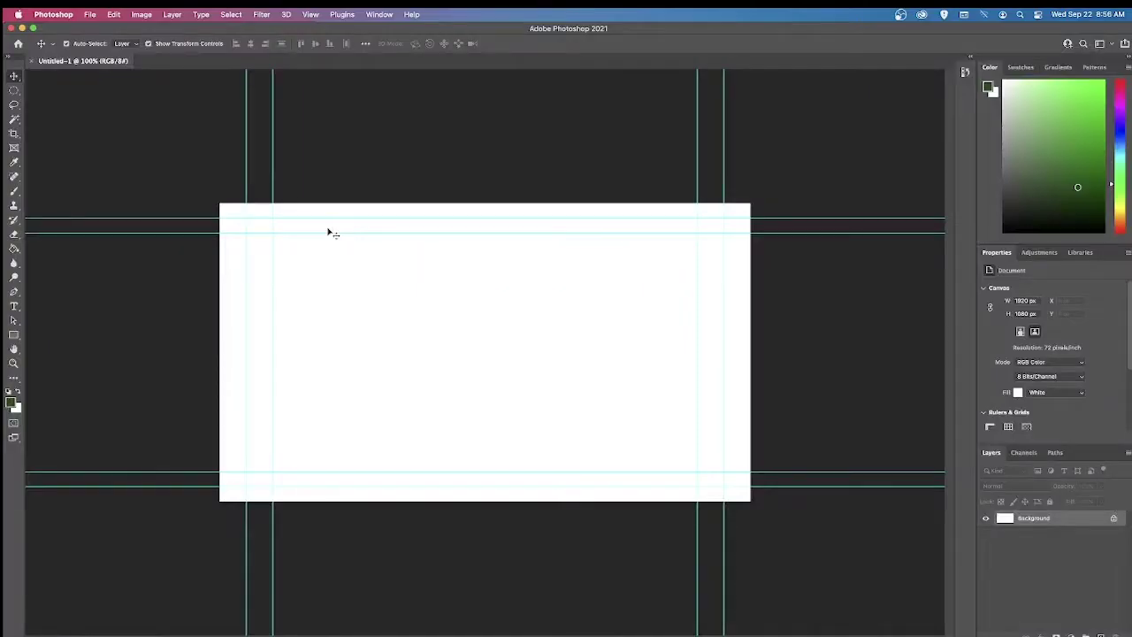
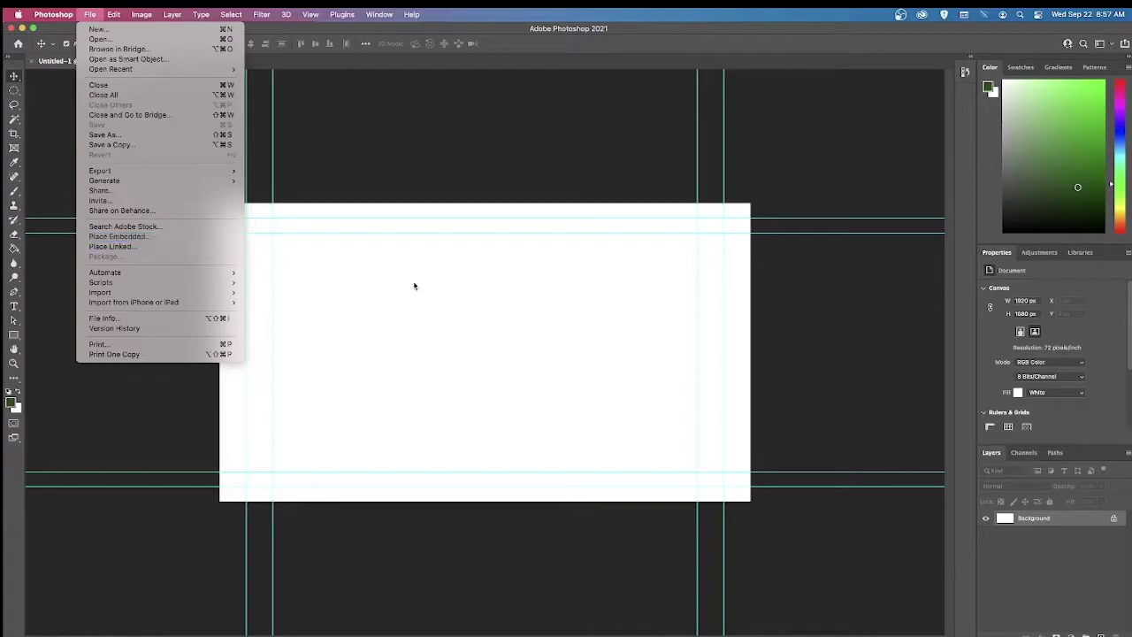
- Place 1 Castle BACKGROUND.jpg as embedded from Desktop, 1 MISTA PLACE, VP20s, 1 PHOTOSHOP, Castle Practice (5)
{"action": "left_click", "coordinate": [135, 239]}
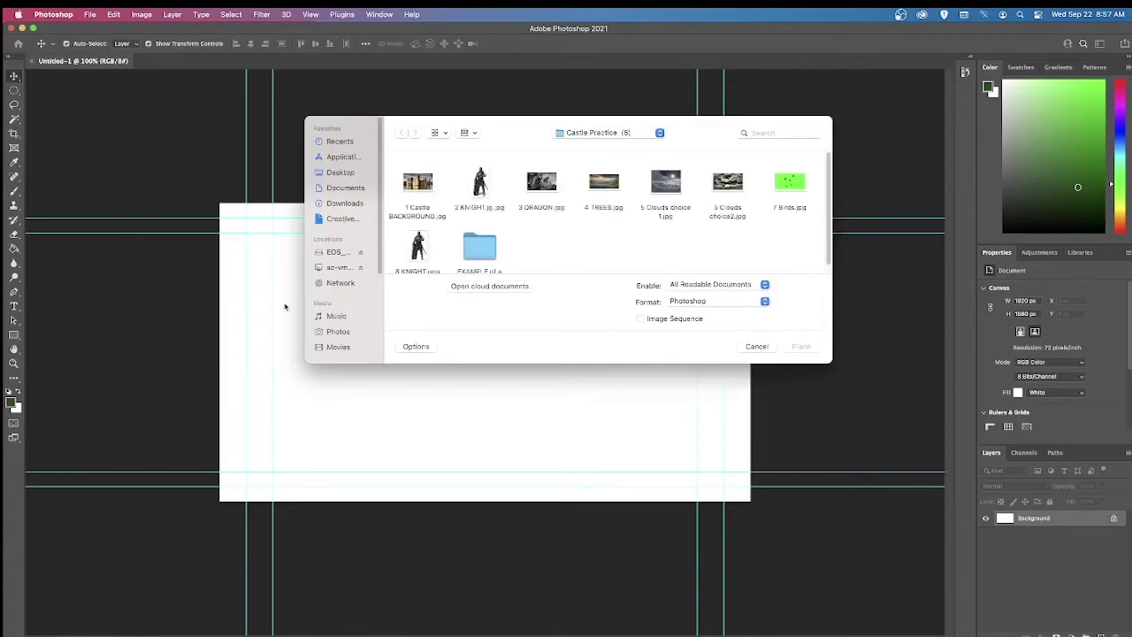
{"action": "left_click", "coordinate": [342, 173]}
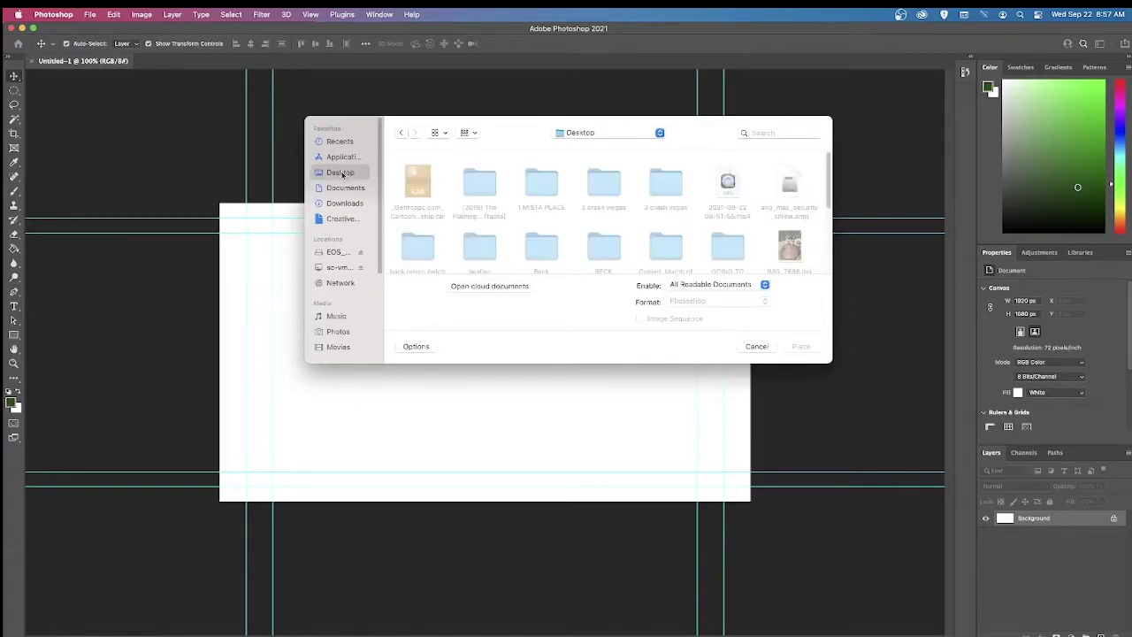
{"action": "double_click", "coordinate": [536, 183]}
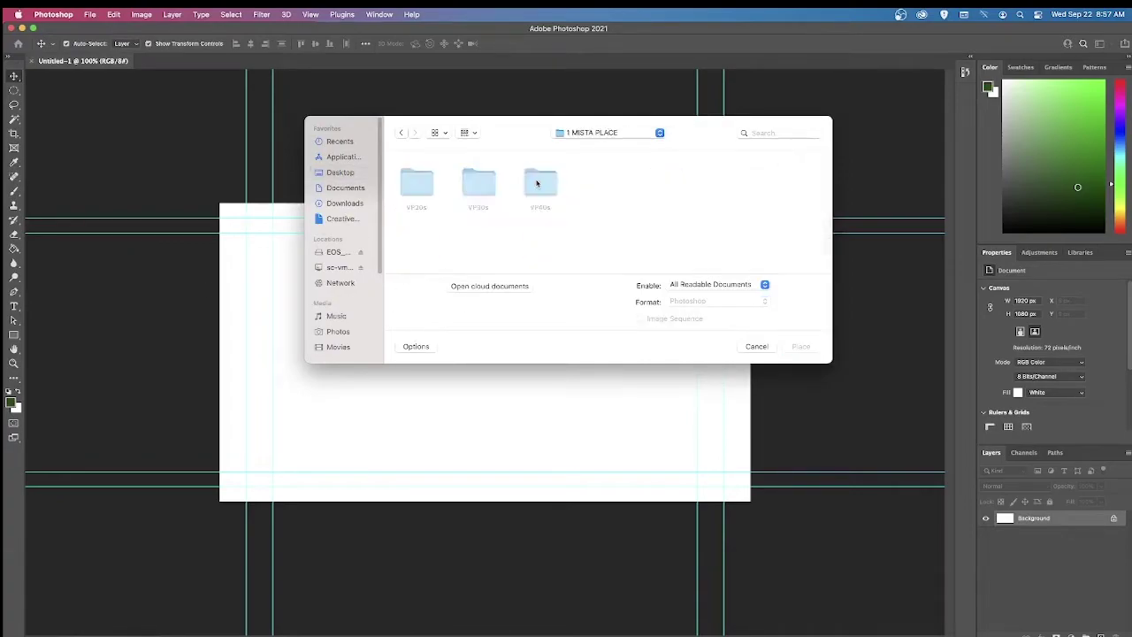
{"action": "double_click", "coordinate": [409, 184]}
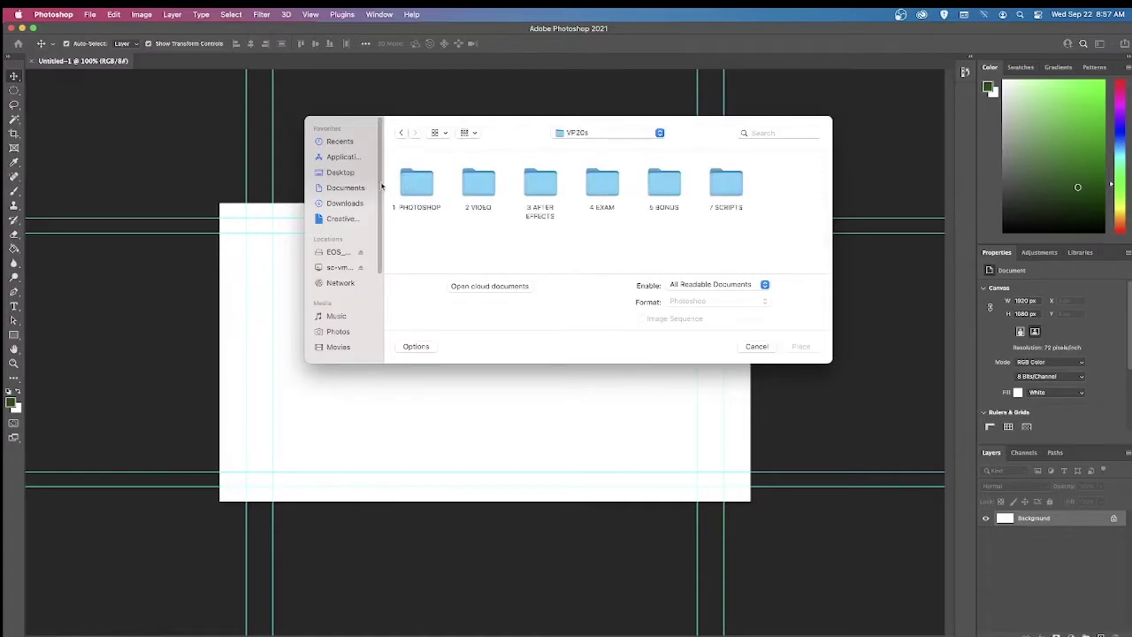
{"action": "double_click", "coordinate": [416, 184]}
{"action": "double_click", "coordinate": [417, 186]}
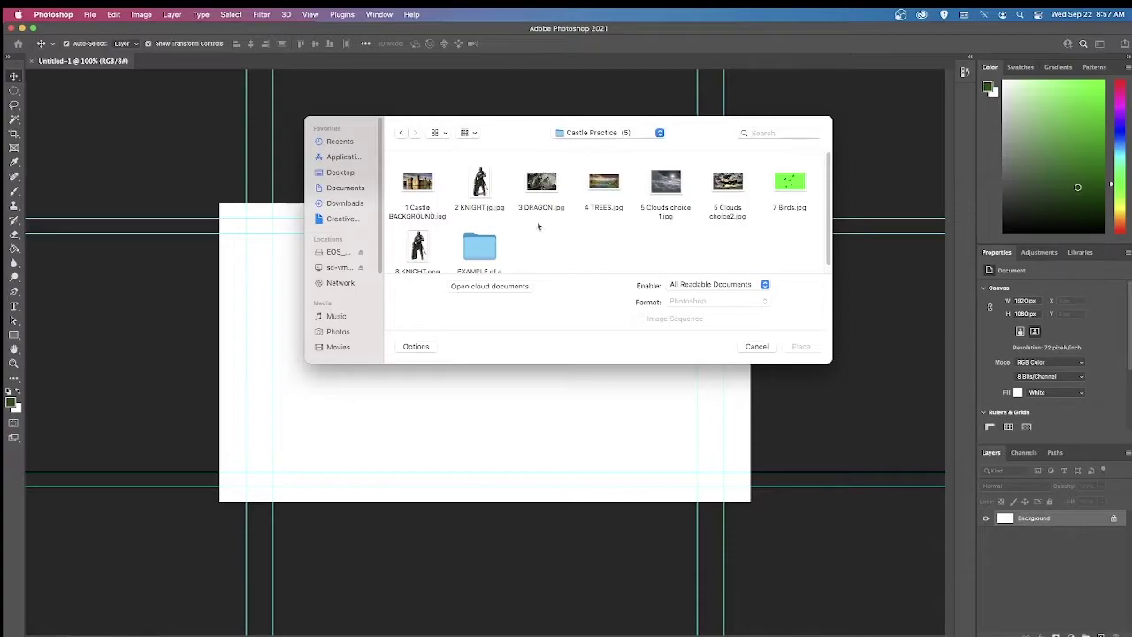
{"action": "double_click", "coordinate": [418, 182]}
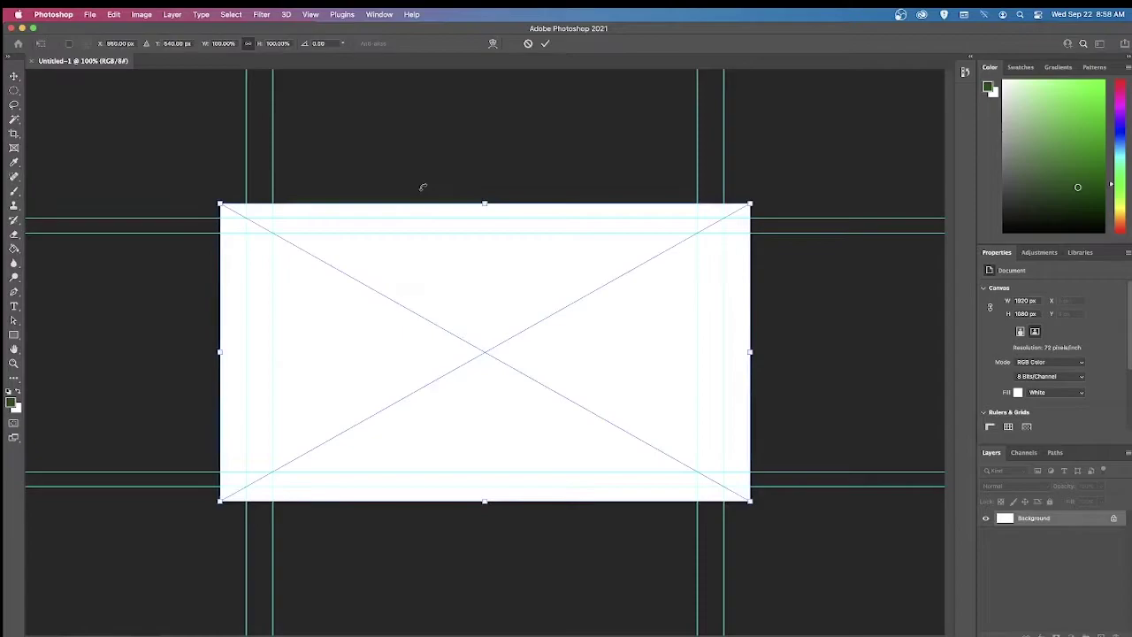
{"action": "left_click_drag", "start_coordinate": [425, 233], "coordinate": [443, 251]}
{"action": "left_click_drag", "start_coordinate": [457, 310], "coordinate": [479, 302]}
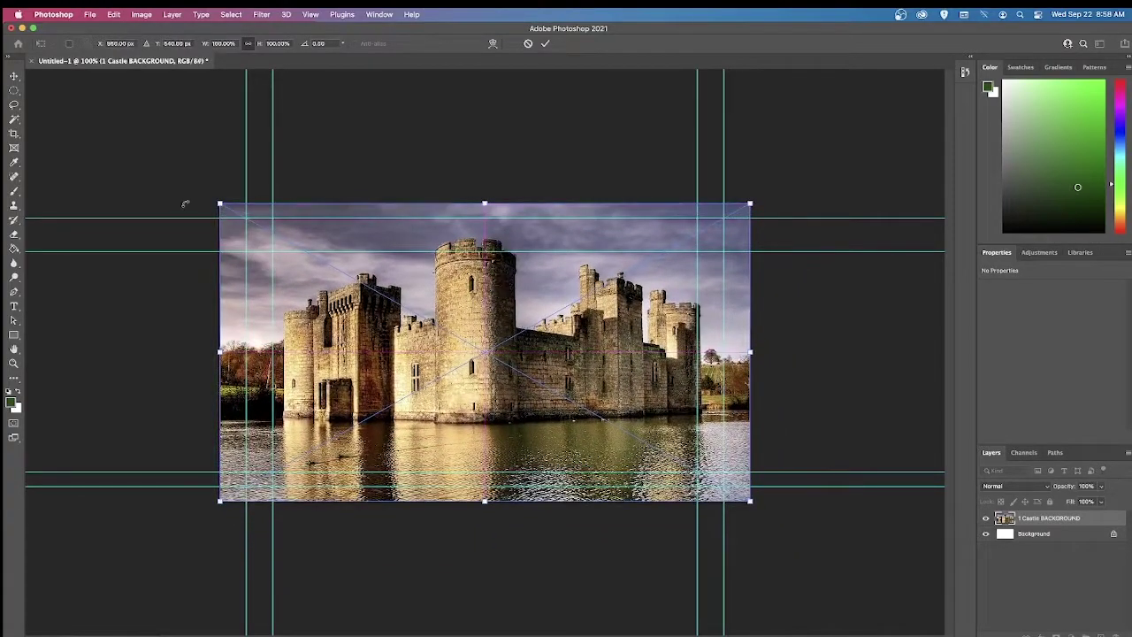
- Resize the placed castle from its corners, finishing at about 100.18% so it fills the canvas, and commit with the Move tool
{"action": "left_click_drag", "start_coordinate": [221, 205], "coordinate": [323, 263]}
{"action": "left_click_drag", "start_coordinate": [479, 281], "coordinate": [442, 265]}
{"action": "left_click_drag", "start_coordinate": [284, 248], "coordinate": [220, 204]}
{"action": "left_click_drag", "start_coordinate": [715, 480], "coordinate": [349, 264]}
{"action": "left_click_drag", "start_coordinate": [392, 299], "coordinate": [729, 543]}
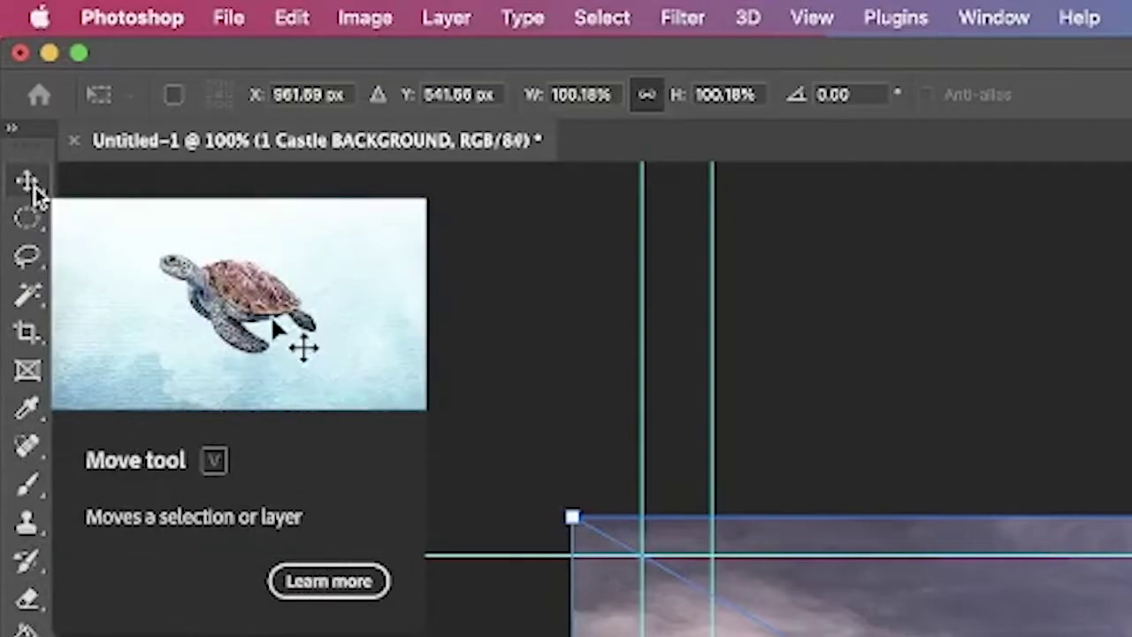
{"action": "left_click", "coordinate": [37, 183]}
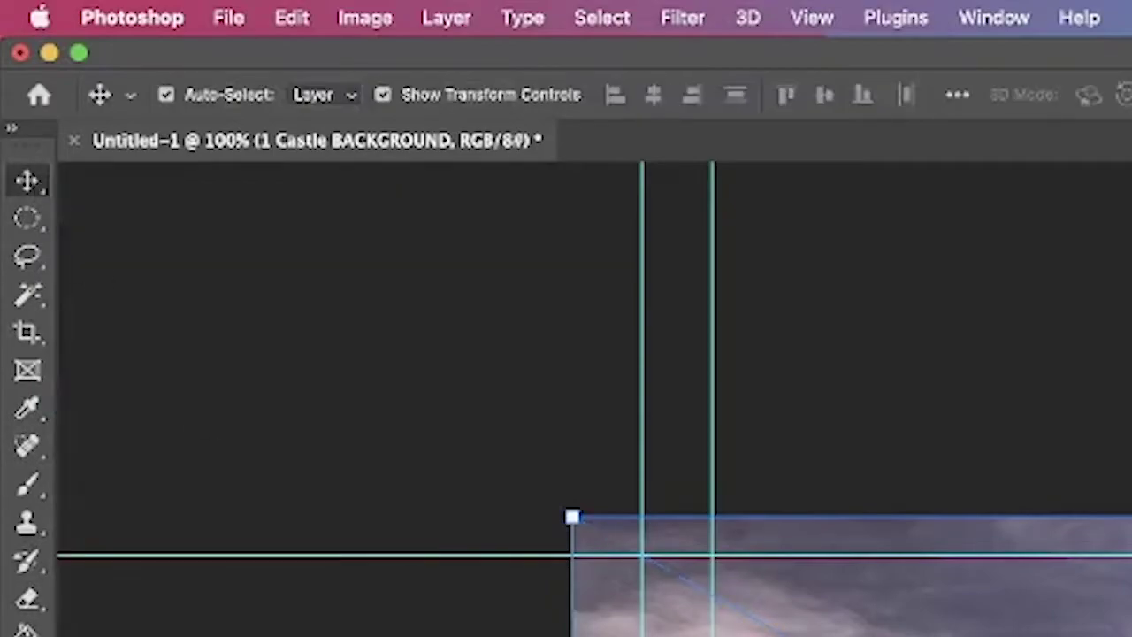
- Shrink the castle image from its corners and edge to about 58.23% wide and 61.30% high
{"action": "left_click_drag", "start_coordinate": [1131, 636], "coordinate": [1131, 636]}
{"action": "left_click_drag", "start_coordinate": [884, 599], "coordinate": [883, 624]}
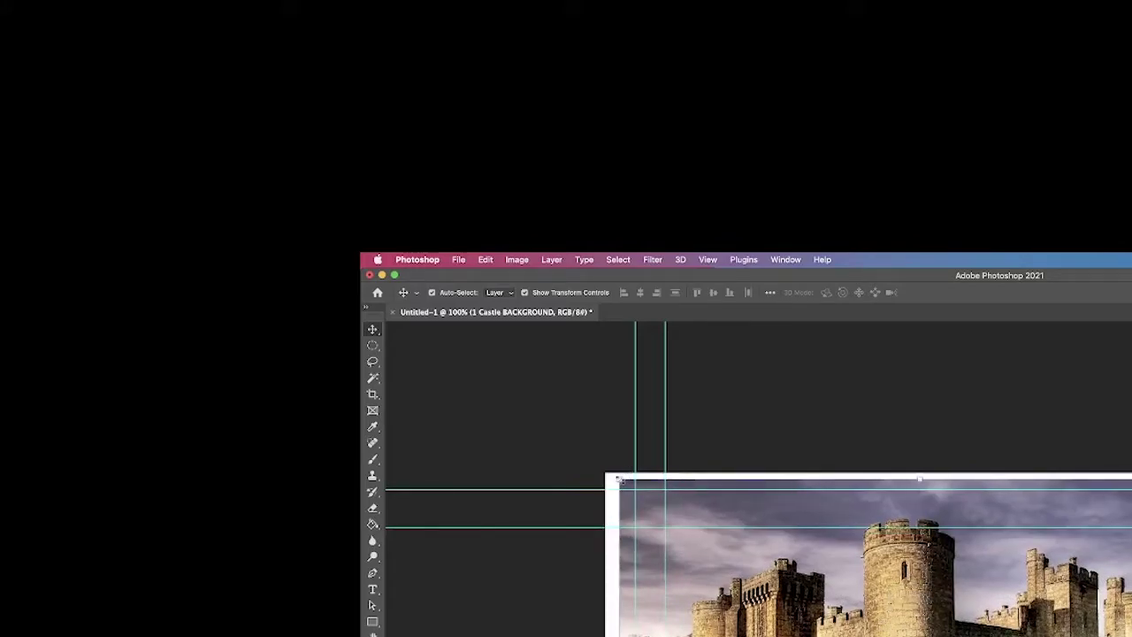
{"action": "left_click_drag", "start_coordinate": [619, 480], "coordinate": [755, 563]}
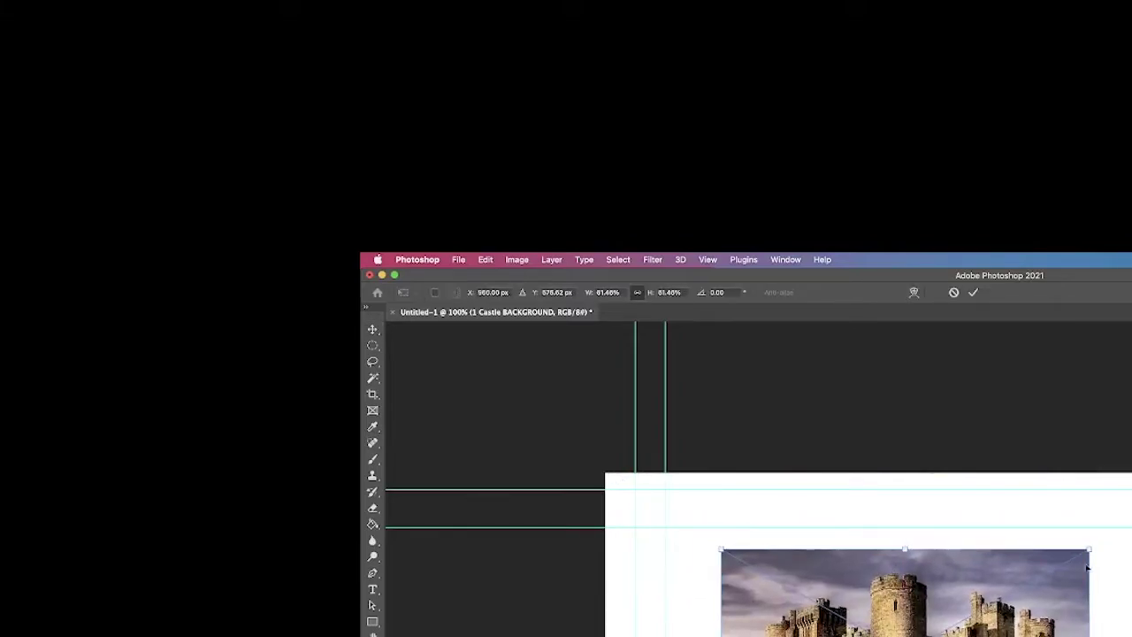
{"action": "mouse_move", "coordinate": [1090, 636]}
{"action": "left_mouse_down"}
{"action": "mouse_move", "coordinate": [1127, 636]}
{"action": "mouse_move", "coordinate": [1062, 636]}
{"action": "mouse_move", "coordinate": [1131, 636]}
{"action": "mouse_move", "coordinate": [1071, 636]}
{"action": "left_mouse_up"}
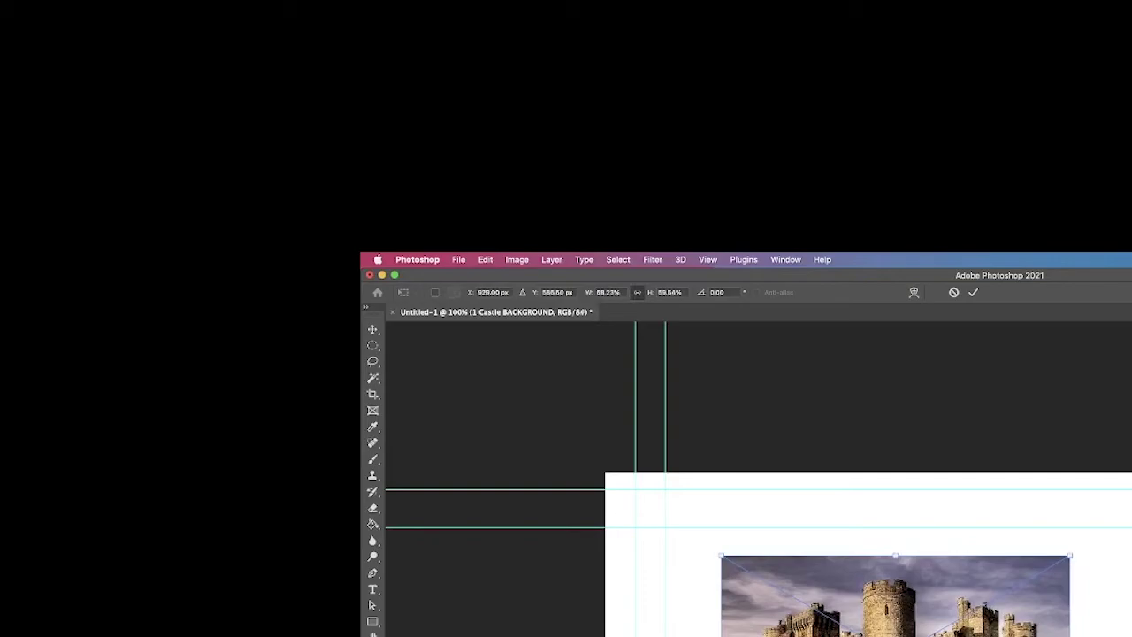
{"action": "mouse_move", "coordinate": [900, 553]}
{"action": "left_mouse_down"}
{"action": "mouse_move", "coordinate": [898, 518]}
{"action": "mouse_move", "coordinate": [898, 550]}
{"action": "left_mouse_up"}
- Align the castle with the canvas's upper-left corner, resize it to about 62.87% wide and 66.19% high, and commit the transform
{"action": "left_click_drag", "start_coordinate": [904, 615], "coordinate": [788, 539]}
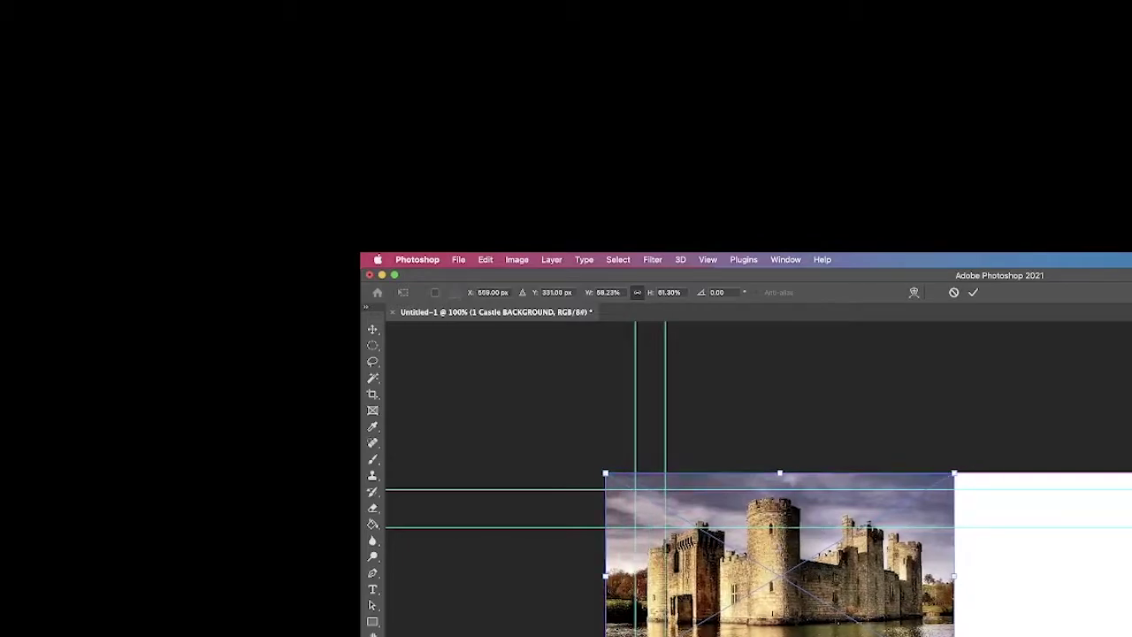
{"action": "left_click_drag", "start_coordinate": [954, 636], "coordinate": [1072, 636]}
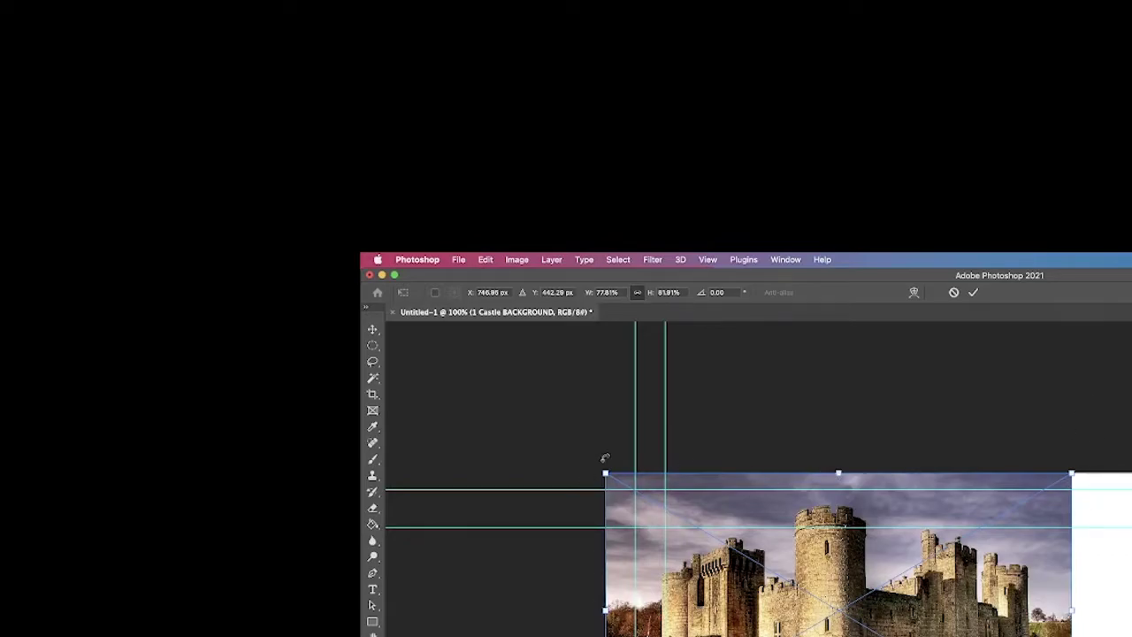
{"action": "left_click_drag", "start_coordinate": [605, 475], "coordinate": [697, 522]}
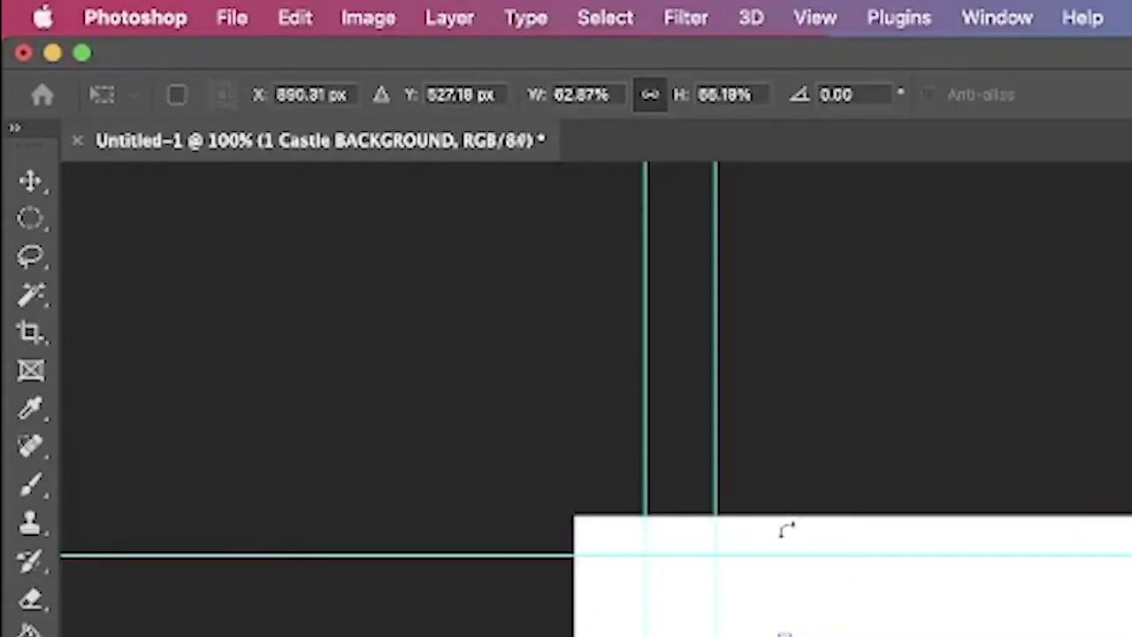
{"action": "left_click", "coordinate": [35, 190]}
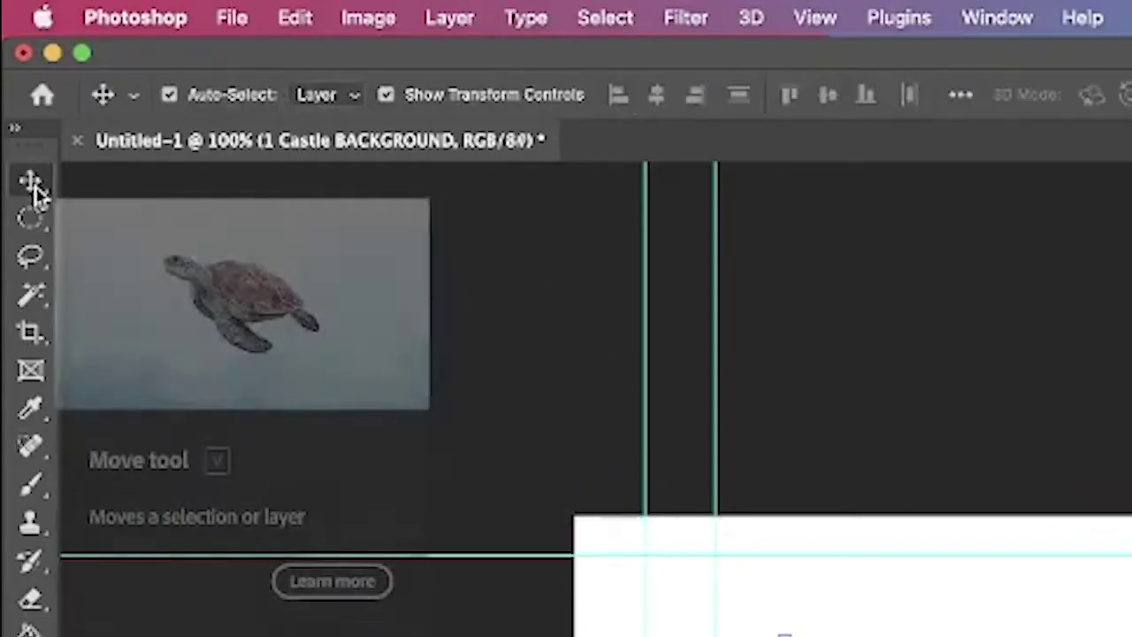
- Switch the Move tool's Auto-Select and Show Transform Controls options off and back on
{"action": "left_click", "coordinate": [169, 95]}
{"action": "left_click", "coordinate": [170, 96]}
{"action": "left_click", "coordinate": [400, 99]}
{"action": "left_click", "coordinate": [387, 96]}
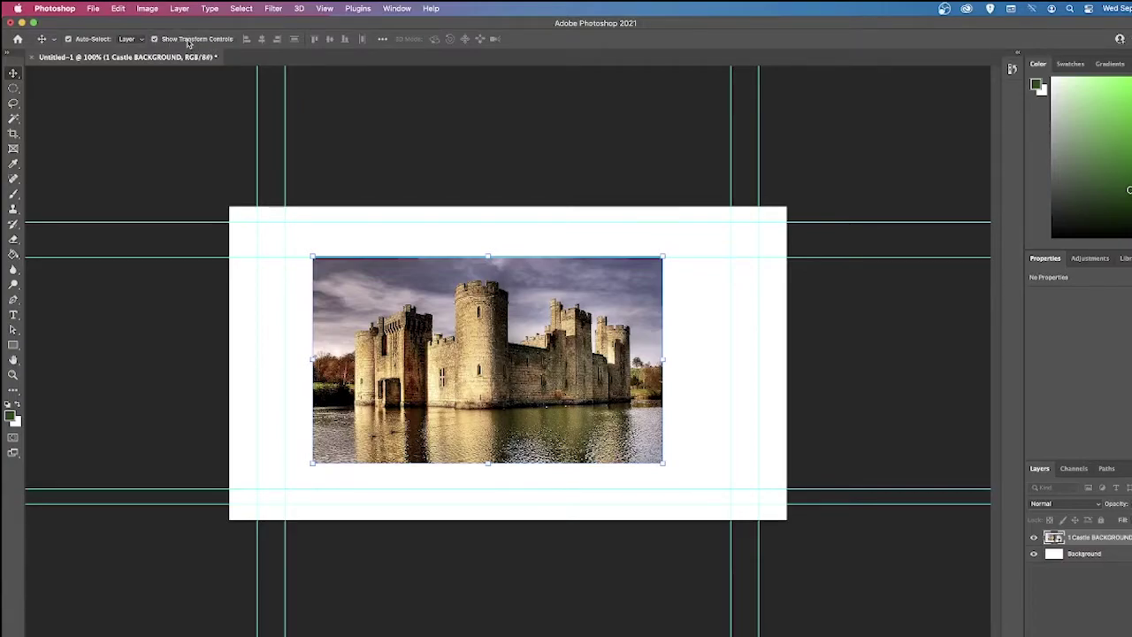
{"action": "left_click", "coordinate": [157, 40]}
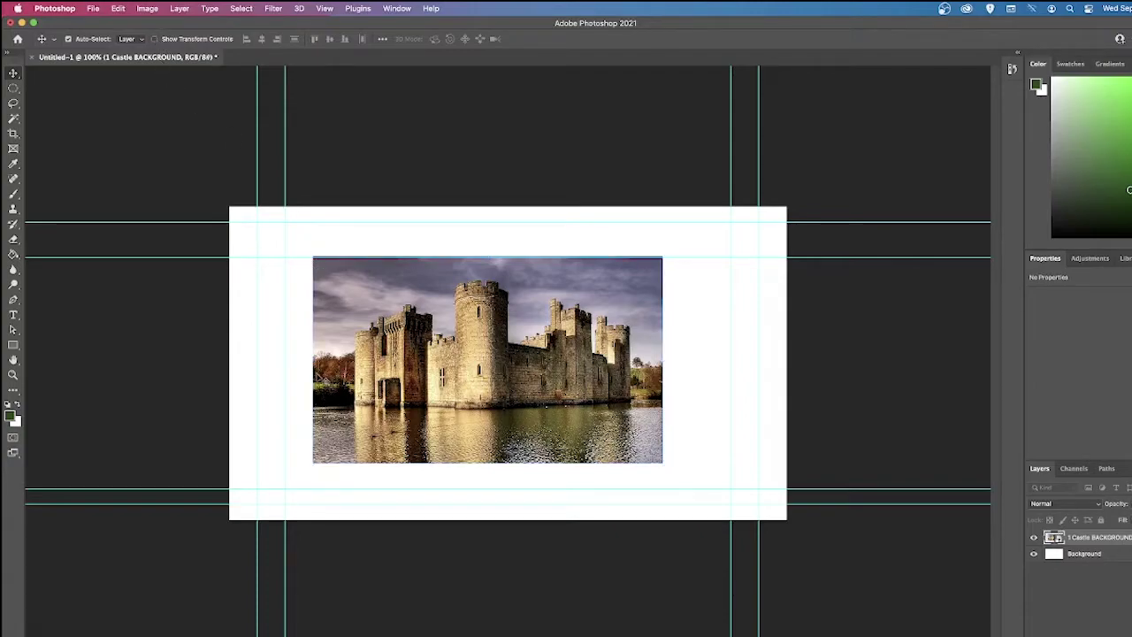
{"action": "left_click", "coordinate": [155, 40]}
- Scale the castle image to about 100.37% wide and 105.65% high to cover the canvas, and apply the transform
{"action": "left_click_drag", "start_coordinate": [313, 258], "coordinate": [219, 215]}
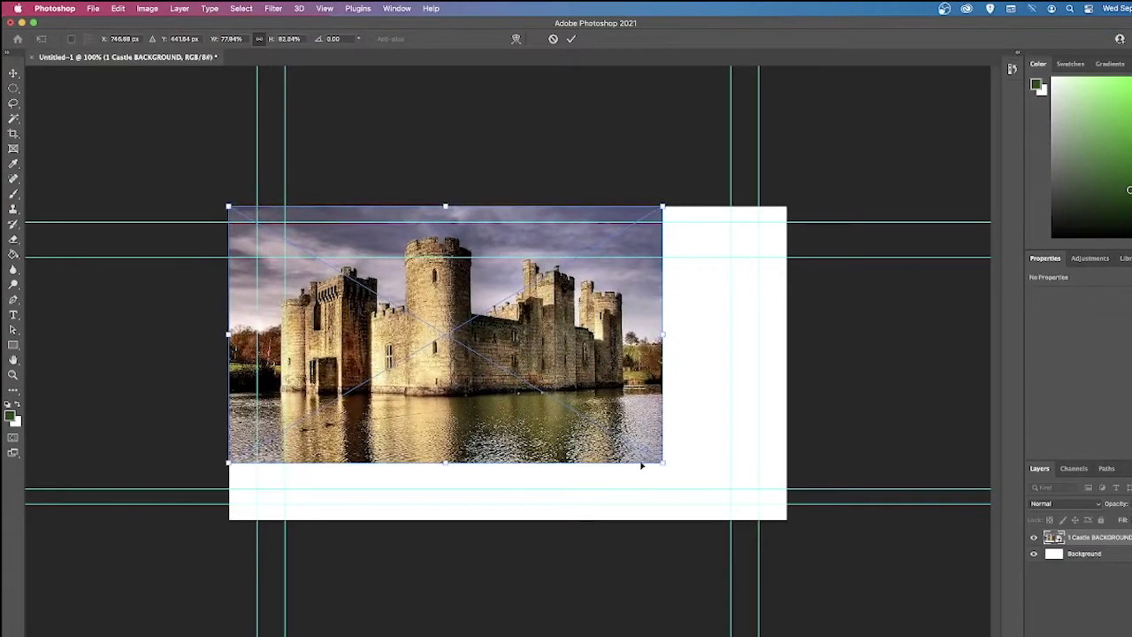
{"action": "left_click_drag", "start_coordinate": [665, 461], "coordinate": [788, 537]}
{"action": "left_click_drag", "start_coordinate": [705, 489], "coordinate": [720, 455]}
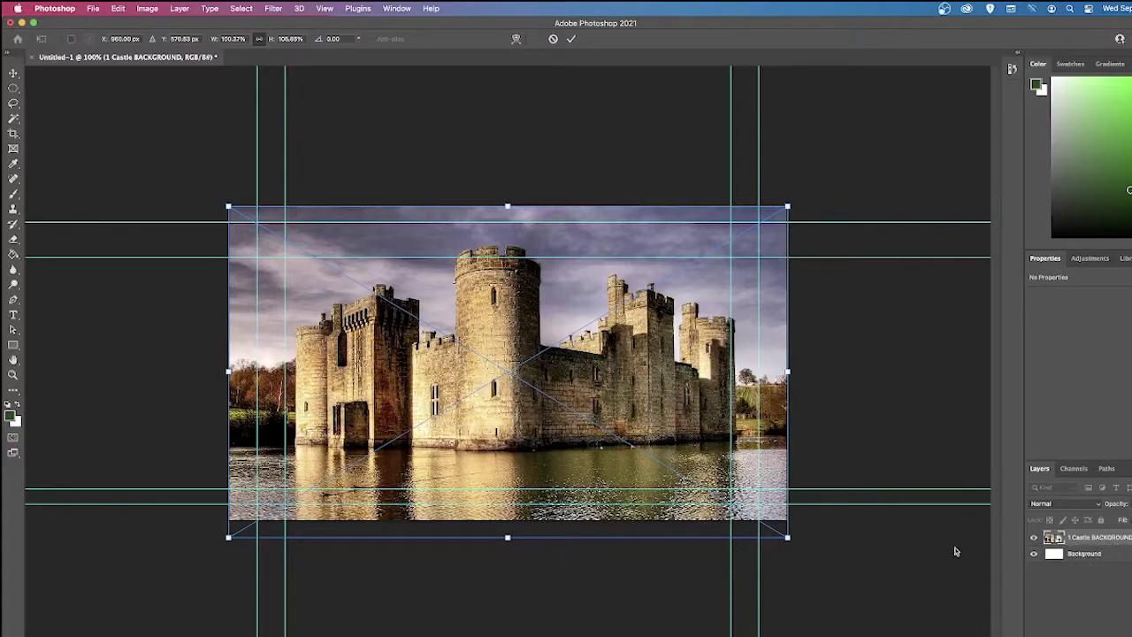
{"action": "mouse_move", "coordinate": [727, 465]}
{"action": "left_mouse_down"}
{"action": "mouse_move", "coordinate": [587, 446]}
{"action": "mouse_move", "coordinate": [736, 465]}
{"action": "mouse_move", "coordinate": [725, 466]}
{"action": "left_mouse_up"}
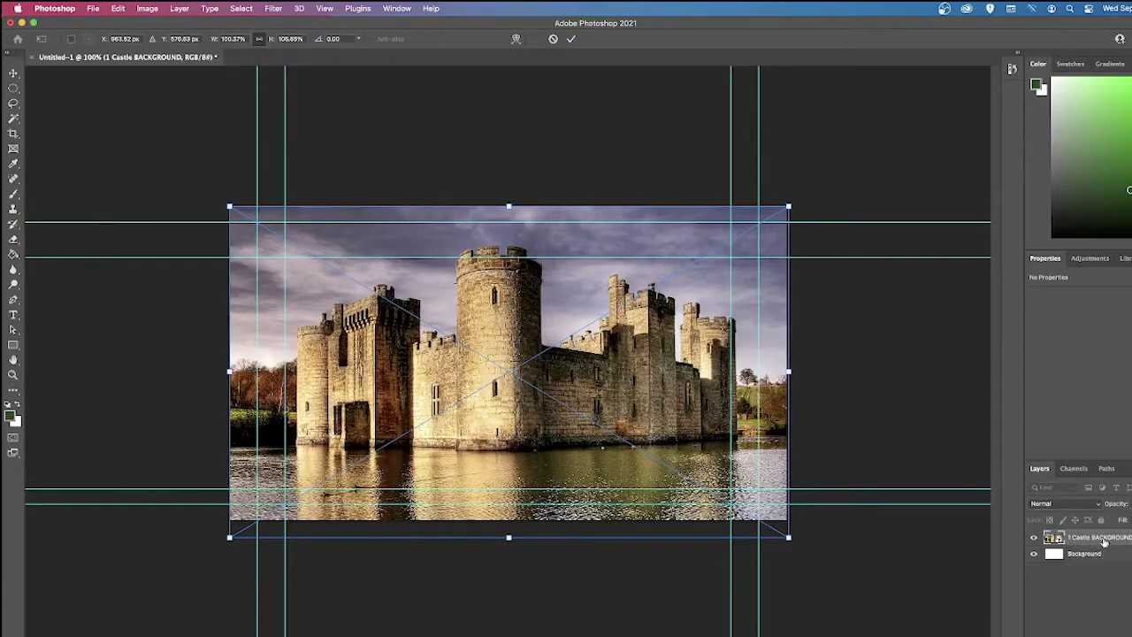
{"action": "key", "text": "l"}
{"action": "key", "text": "Return"}
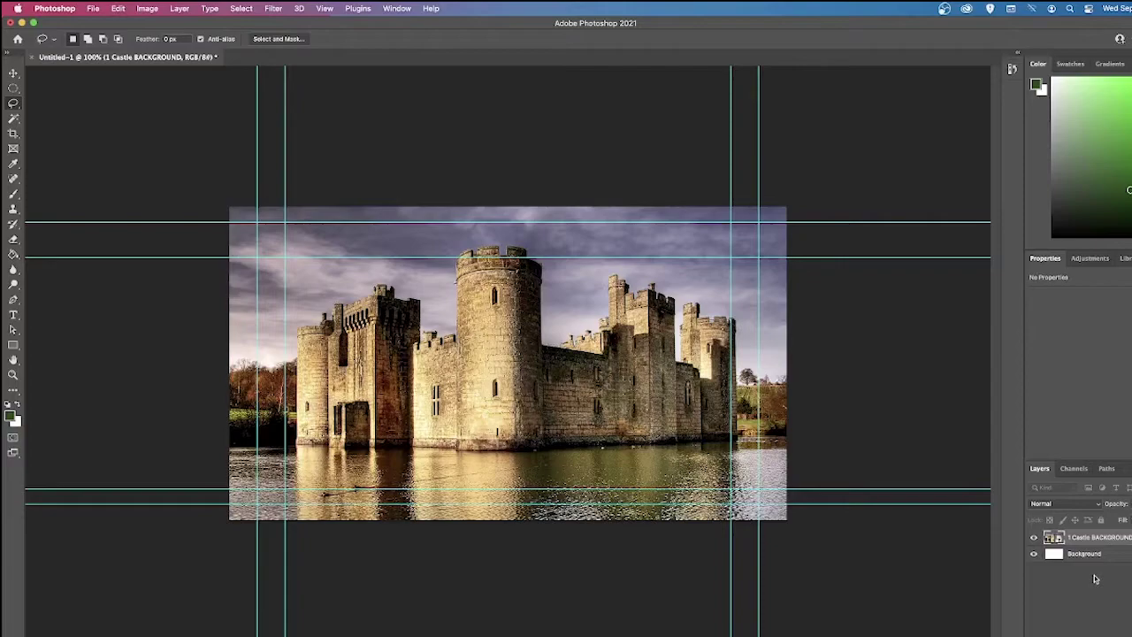
- Place 2 KNIGHT.jg.jpg as embedded over the castle and commit it at 42.35% scale
{"action": "left_click", "coordinate": [93, 9]}
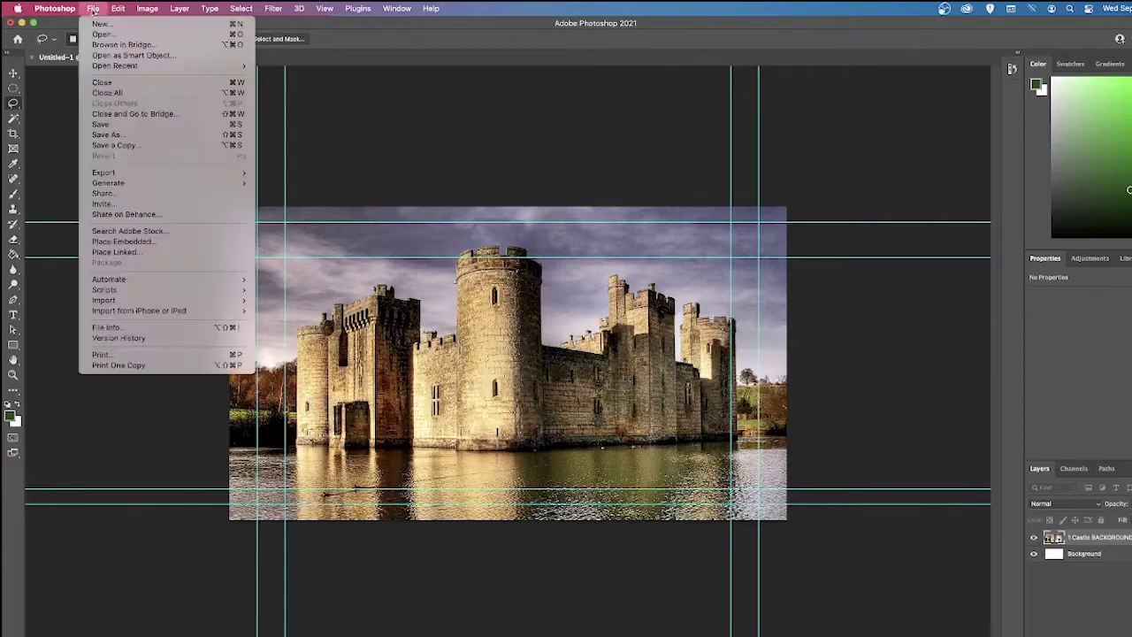
{"action": "left_click", "coordinate": [123, 243]}
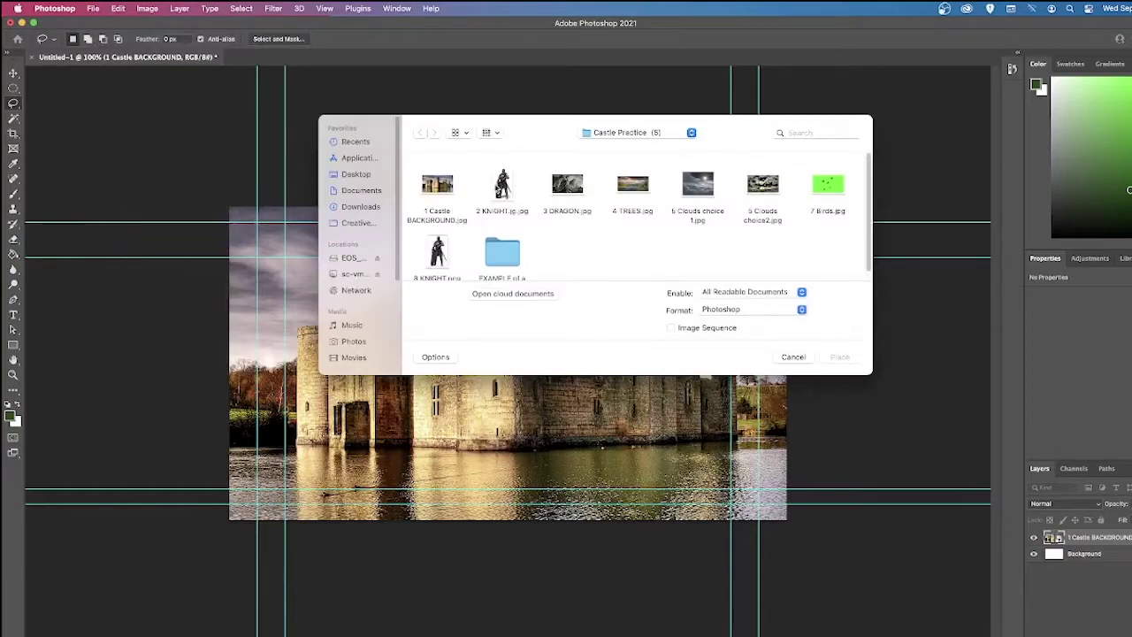
{"action": "double_click", "coordinate": [501, 186]}
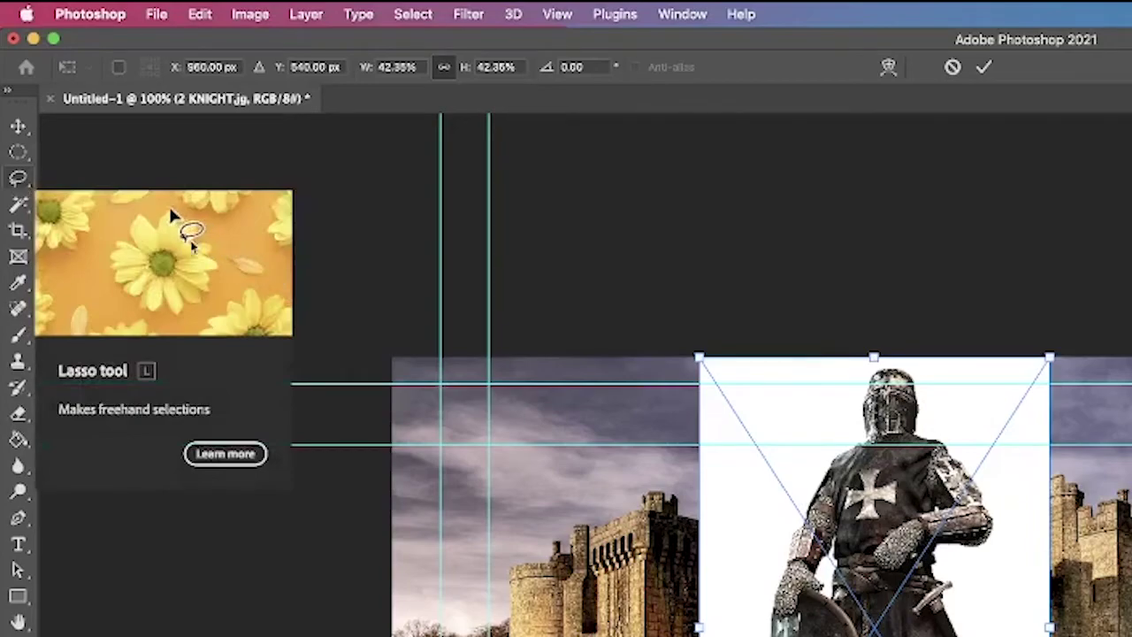
{"action": "left_click", "coordinate": [19, 180]}
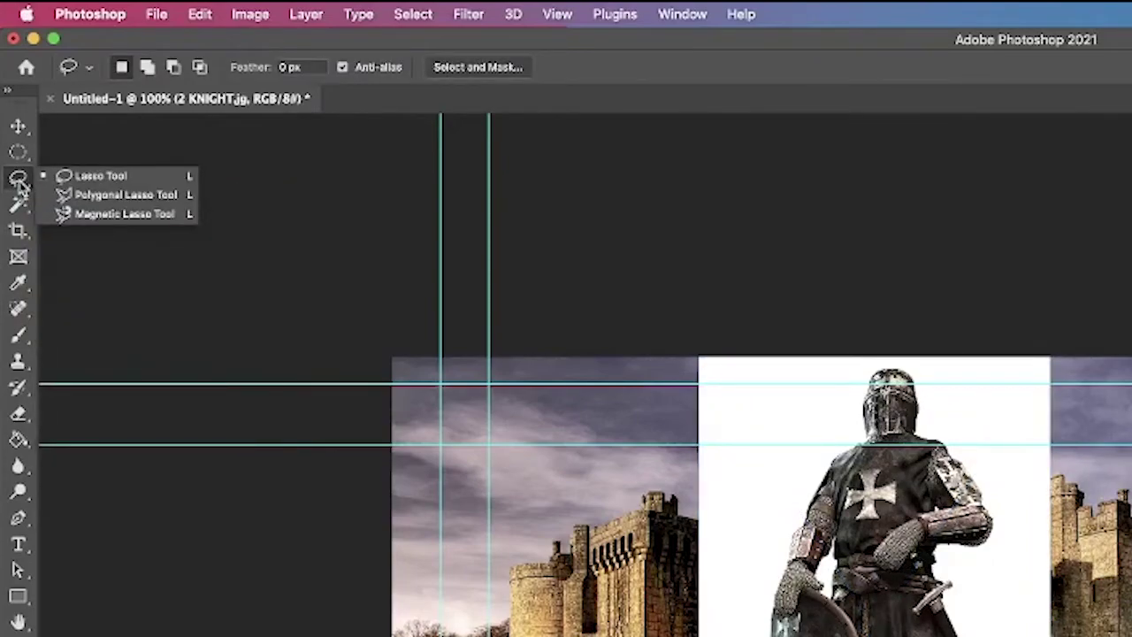
- Choose the Polygonal Lasso Tool and zoom in on the knight
{"action": "left_click", "coordinate": [109, 197]}
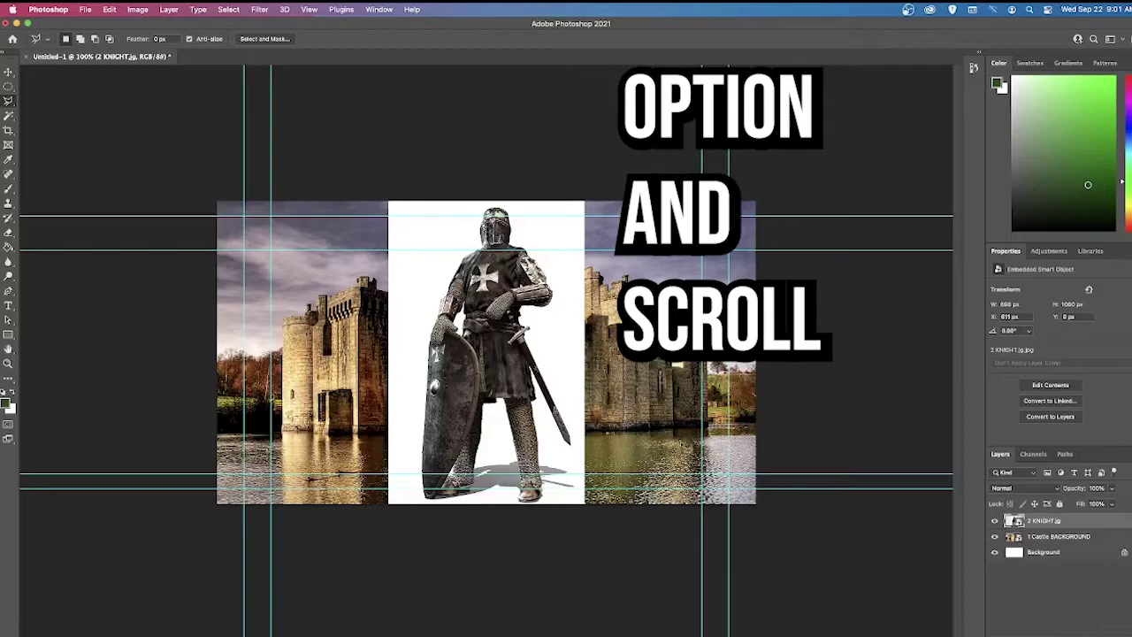
{"action": "scroll", "coordinate": [686, 449], "scroll_direction": "up", "scroll_amount": 5}
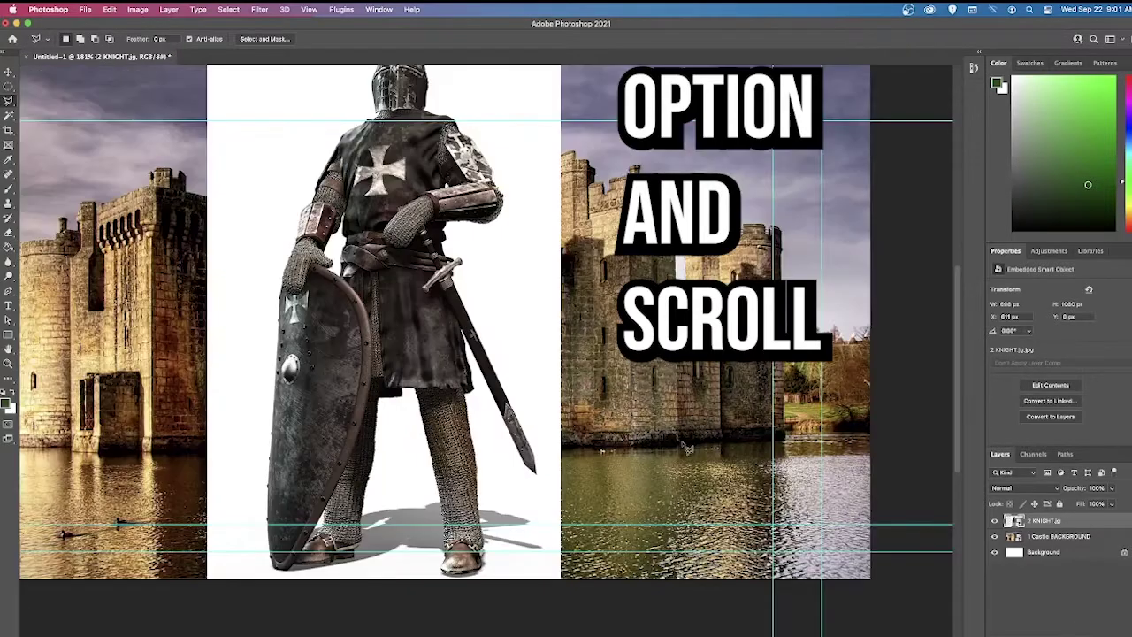
{"action": "scroll", "coordinate": [687, 449], "scroll_direction": "down", "scroll_amount": 3}
{"action": "scroll", "coordinate": [686, 448], "scroll_direction": "up", "scroll_amount": 4}
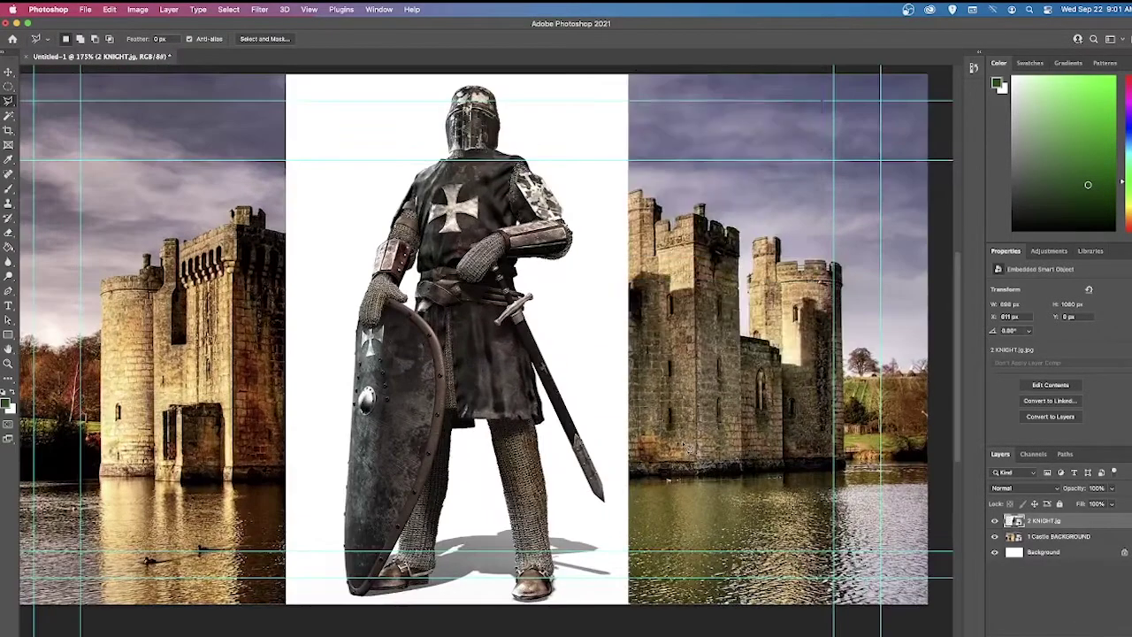
{"action": "scroll", "coordinate": [686, 449], "scroll_direction": "up", "scroll_amount": 4}
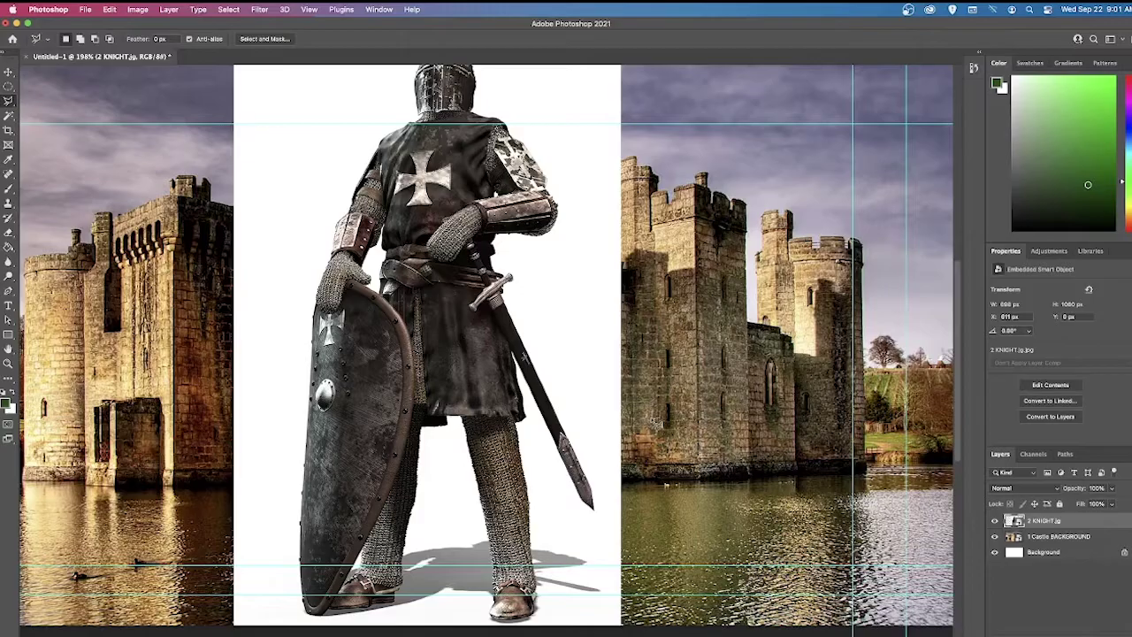
{"action": "left_click_drag", "start_coordinate": [555, 315], "coordinate": [596, 306]}
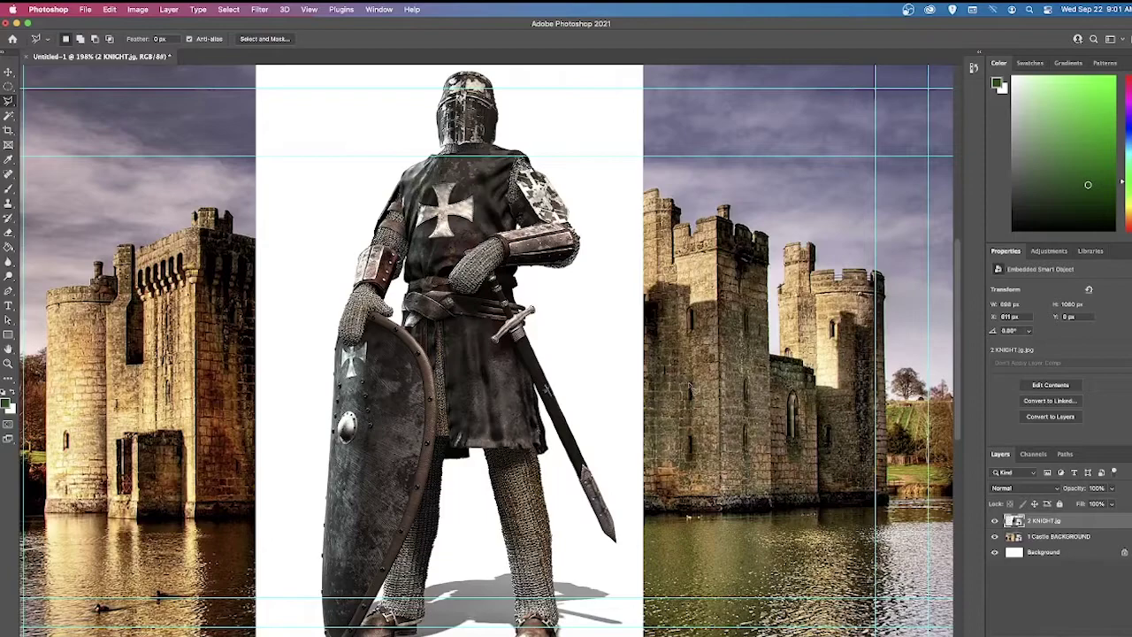
{"action": "left_click_drag", "start_coordinate": [599, 319], "coordinate": [601, 333]}
{"action": "left_click", "coordinate": [602, 339]}
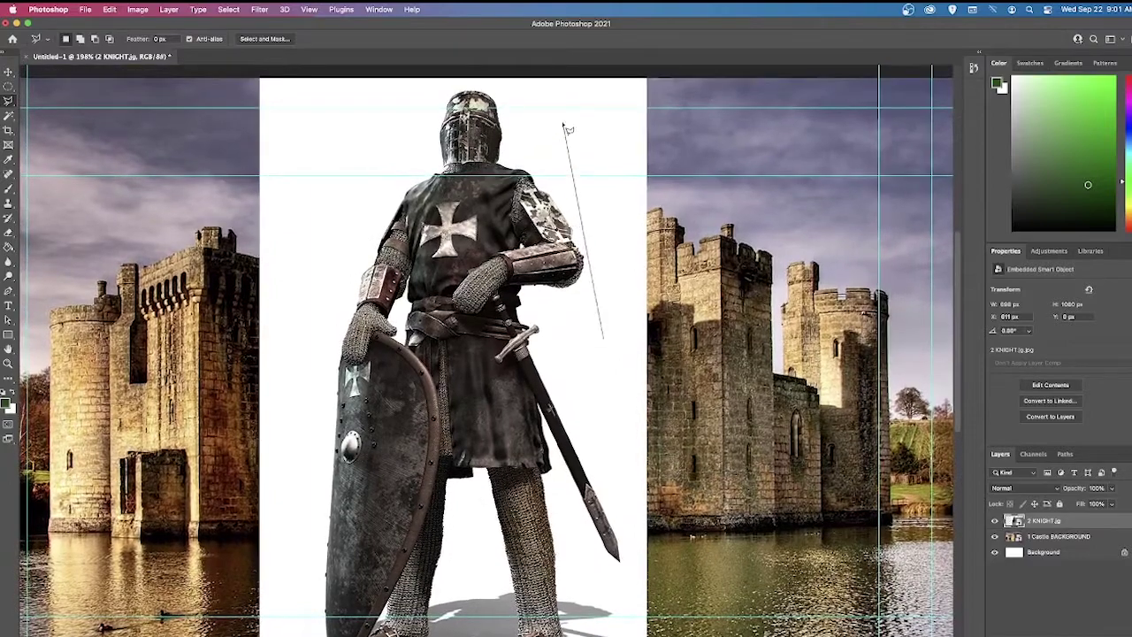
{"action": "double_click", "coordinate": [627, 316]}
{"action": "left_click", "coordinate": [595, 230]}
- Select the 2 KNIGHT.jg layer and move it below the 1 Castle BACKGROUND layer
{"action": "left_click", "coordinate": [1050, 537]}
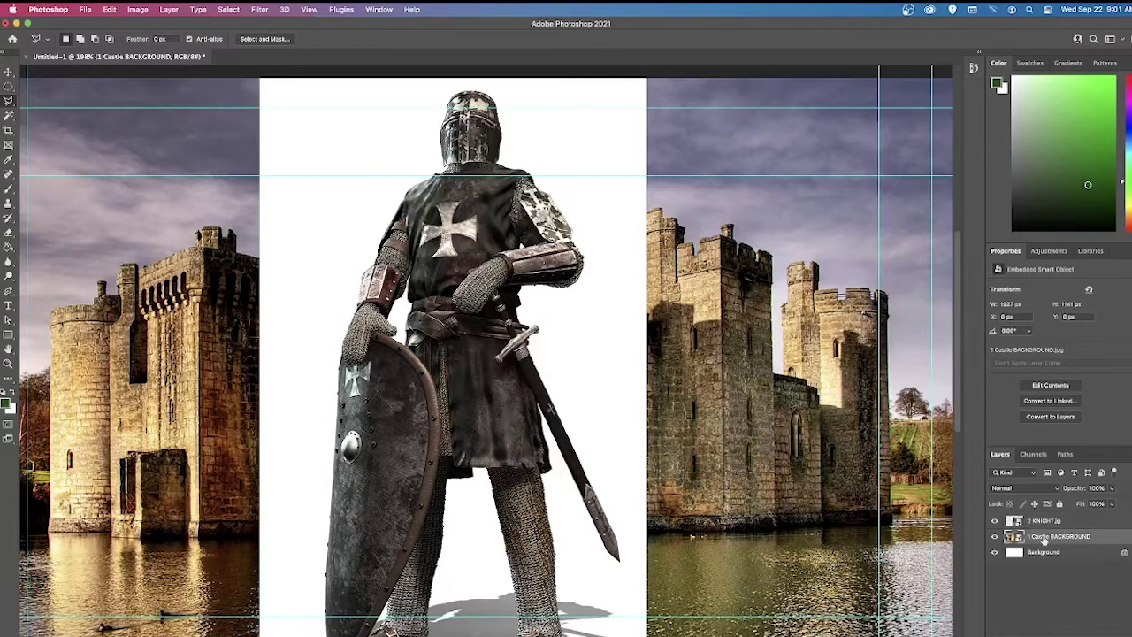
{"action": "left_click", "coordinate": [1046, 522]}
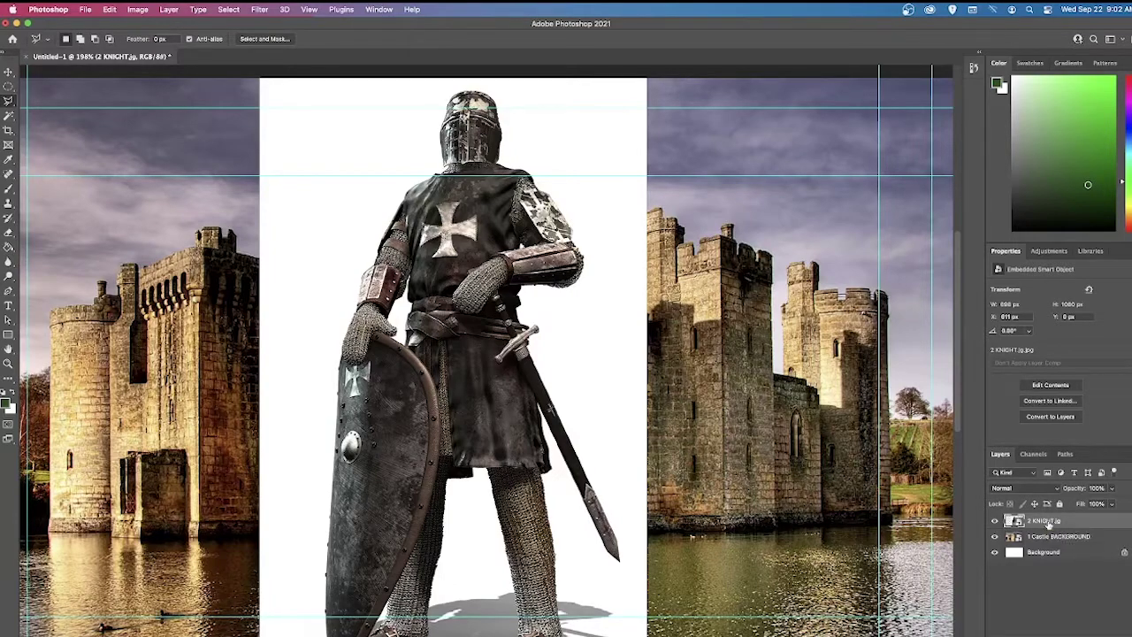
{"action": "left_click_drag", "start_coordinate": [1048, 525], "coordinate": [1048, 550]}
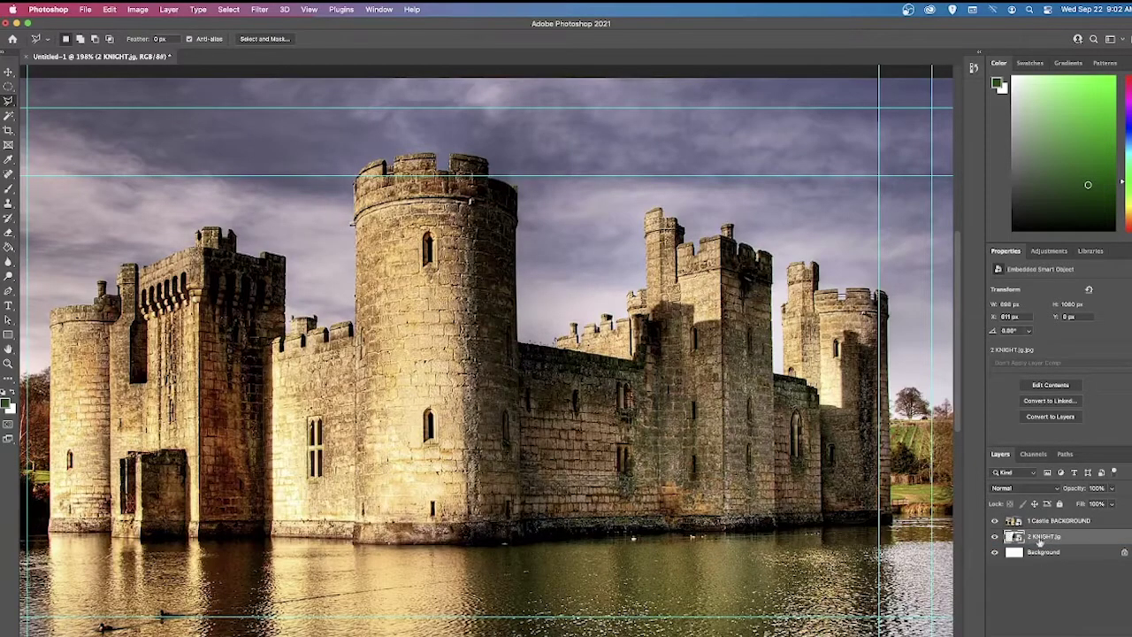
- Move the 2 KNIGHT.jg layer back above the 1 Castle BACKGROUND layer
{"action": "left_click_drag", "start_coordinate": [1047, 538], "coordinate": [1048, 520]}
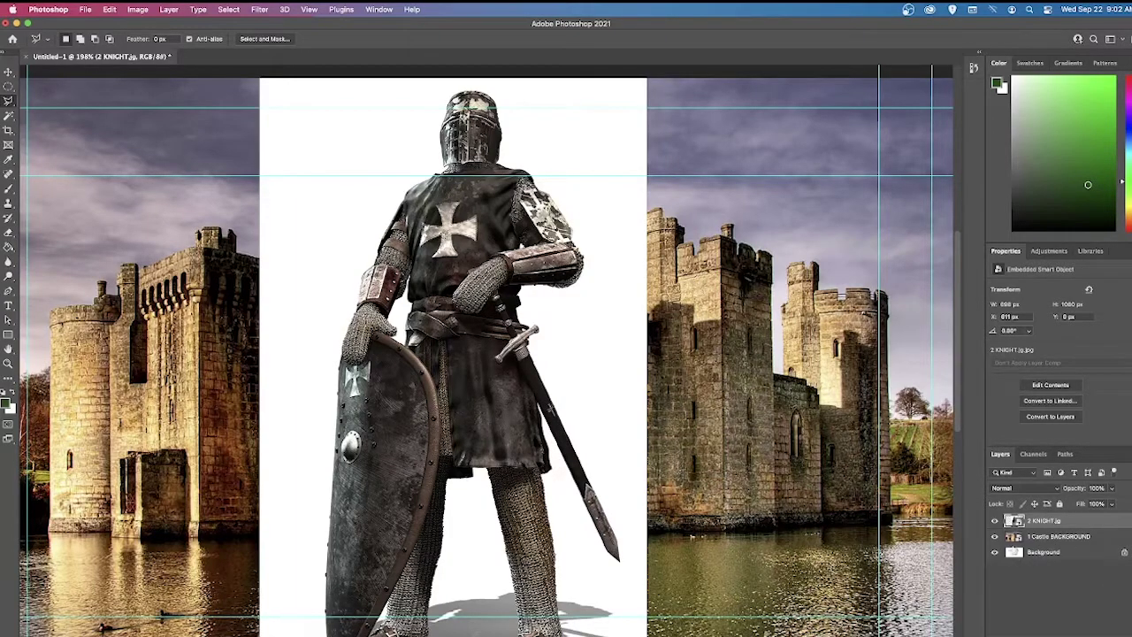
{"action": "mouse_move", "coordinate": [1060, 524]}
{"action": "left_mouse_down"}
{"action": "mouse_move", "coordinate": [1064, 552]}
{"action": "mouse_move", "coordinate": [1052, 518]}
{"action": "left_mouse_up"}
- Outline a polygonal area of the white background to the right of the knight's helmet and try to delete it
{"action": "left_click", "coordinate": [518, 73]}
{"action": "left_click", "coordinate": [534, 138]}
{"action": "left_click", "coordinate": [697, 174]}
{"action": "left_click", "coordinate": [687, 74]}
{"action": "left_click", "coordinate": [519, 73]}
{"action": "key", "text": "BackSpace"}
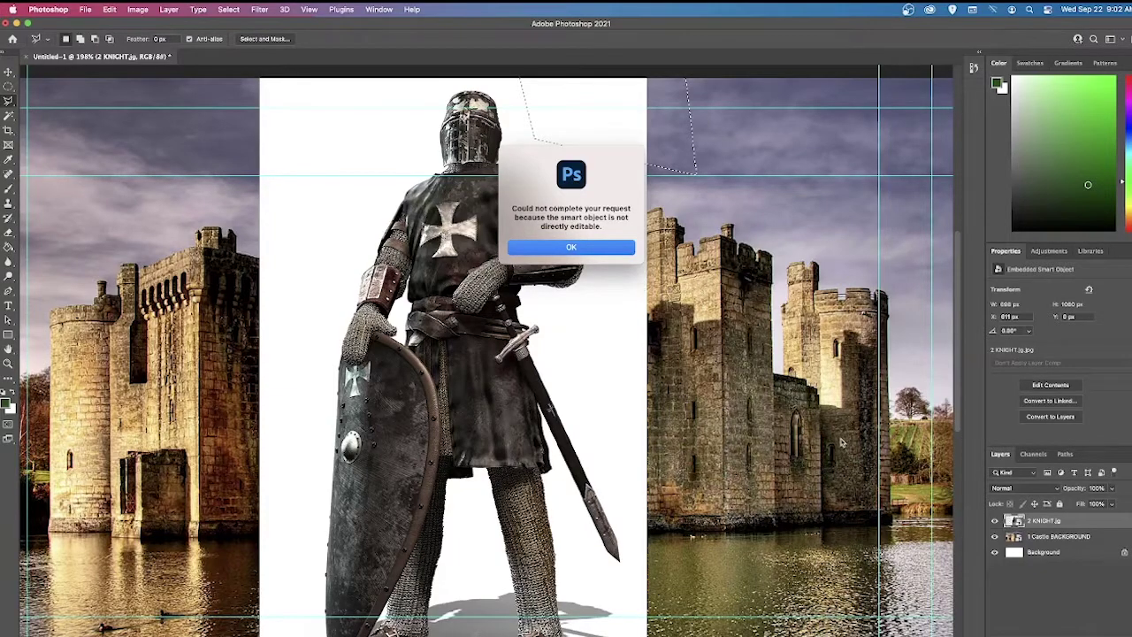
{"action": "left_click", "coordinate": [588, 247]}
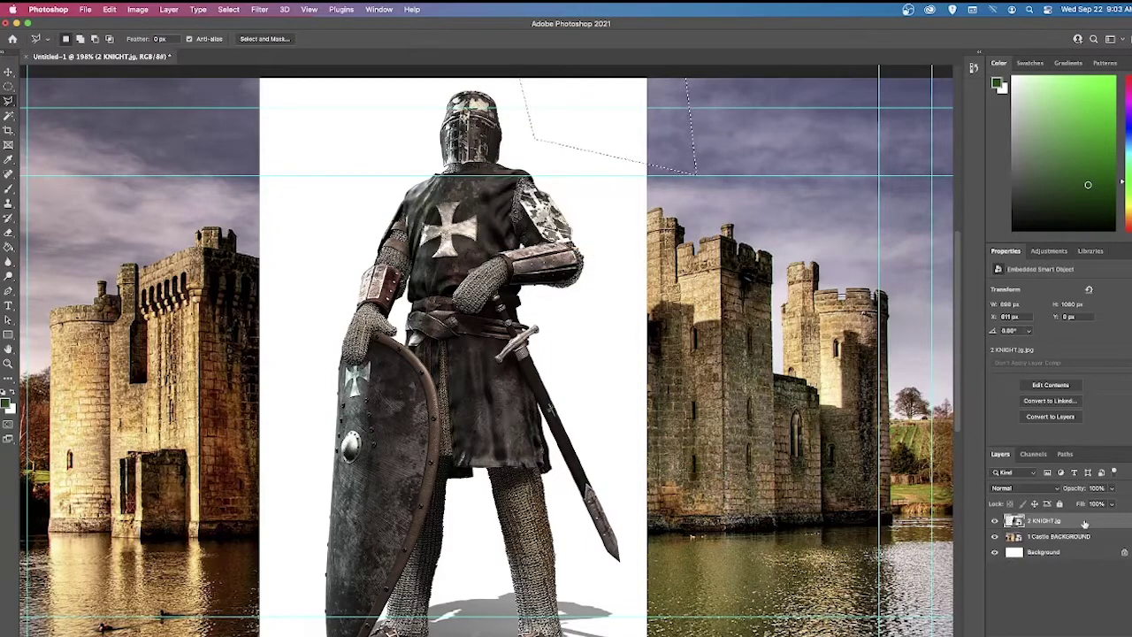
- Rasterize the 2 KNIGHT.jg layer, delete the selected white area beside the helmet, and deselect
{"action": "right_click", "coordinate": [1095, 524]}
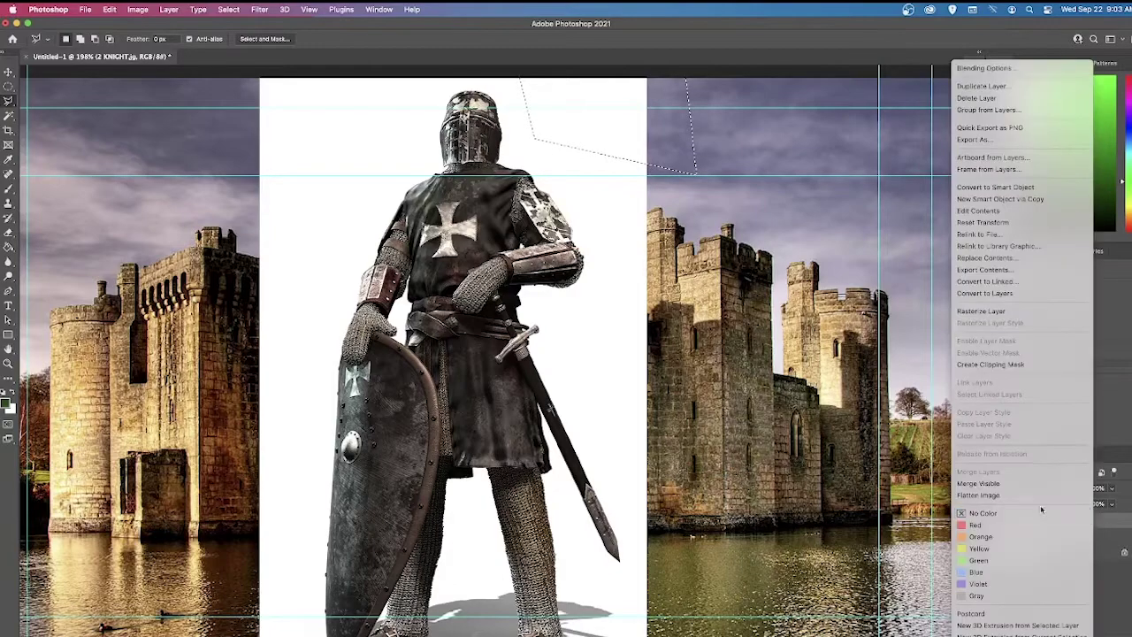
{"action": "left_click", "coordinate": [978, 313]}
{"action": "key", "text": "BackSpace"}
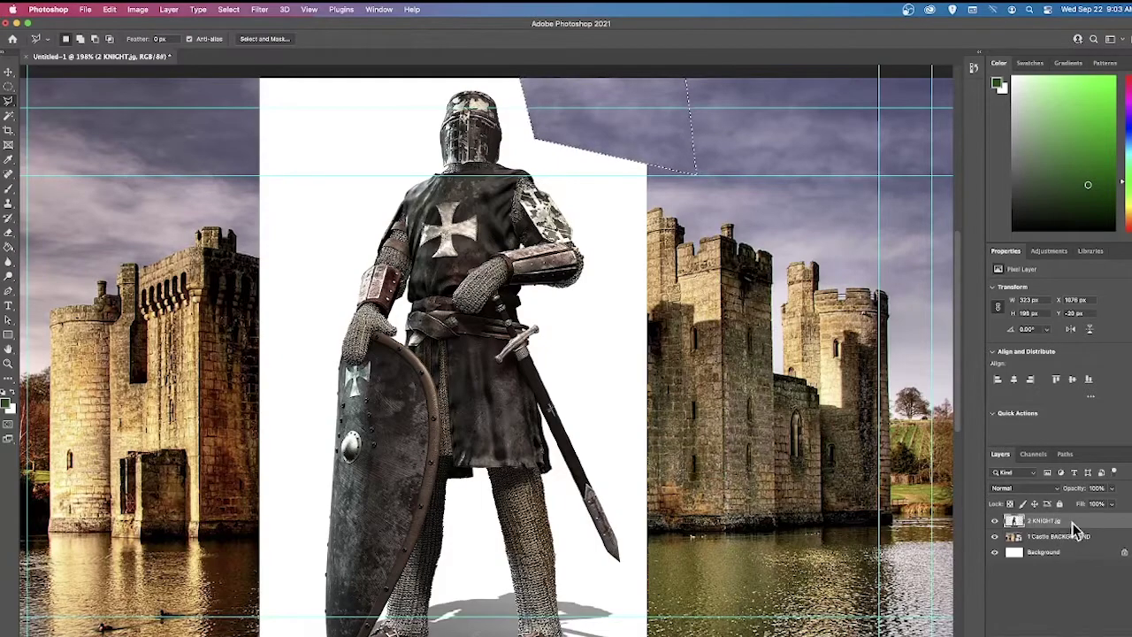
{"action": "left_click", "coordinate": [610, 217]}
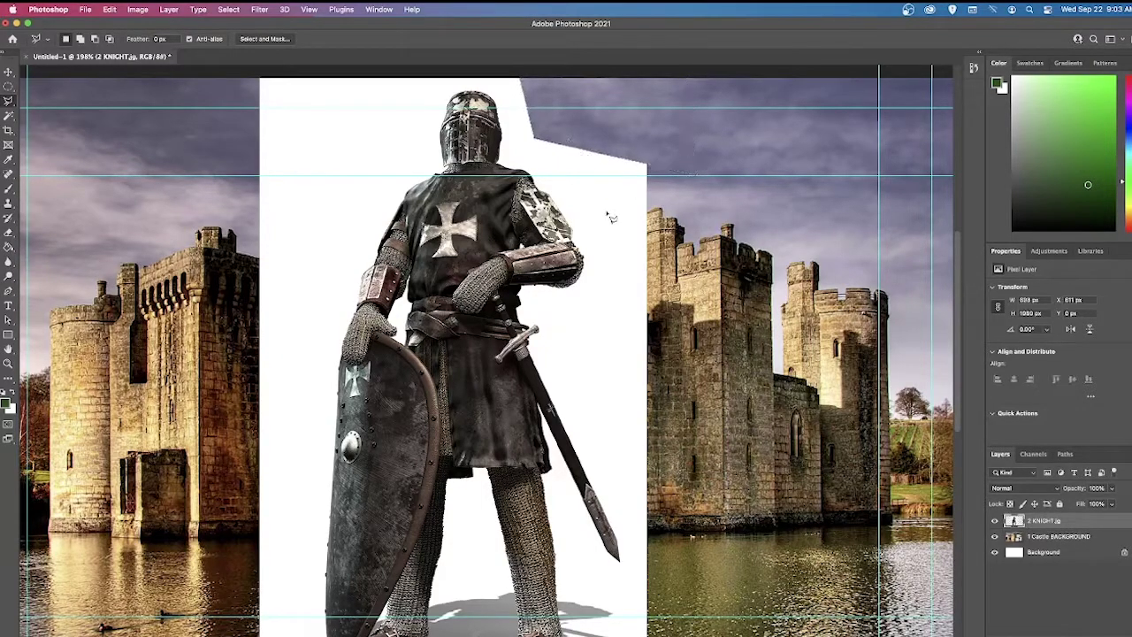
- Outline the white background to the right of the knight's shoulder with straight-edged segments and delete it
{"action": "left_click", "coordinate": [614, 252]}
{"action": "left_click", "coordinate": [651, 335]}
{"action": "left_click", "coordinate": [753, 250]}
{"action": "left_click", "coordinate": [684, 126]}
{"action": "left_click", "coordinate": [594, 108]}
{"action": "double_click", "coordinate": [584, 190]}
{"action": "key", "text": "Delete"}
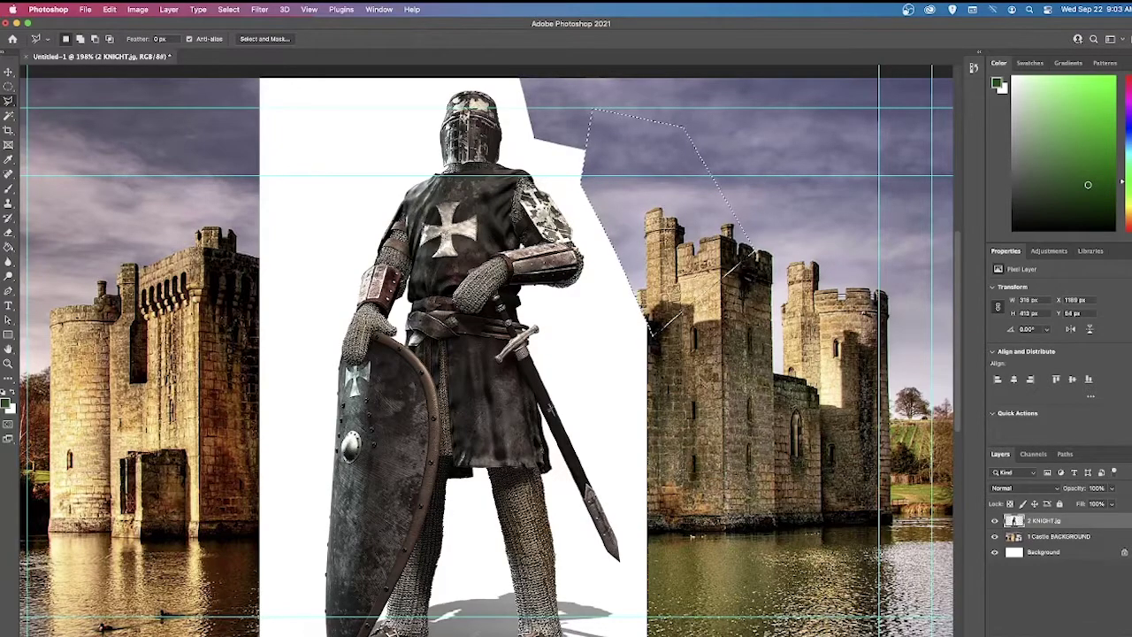
- Outline the white background between the knight's bent elbow and the sword with the Polygonal Lasso and delete it
{"action": "left_click", "coordinate": [652, 251]}
{"action": "left_click", "coordinate": [554, 315]}
{"action": "left_click", "coordinate": [583, 415]}
{"action": "left_click", "coordinate": [682, 496]}
{"action": "double_click", "coordinate": [694, 211]}
{"action": "key", "text": "Delete"}
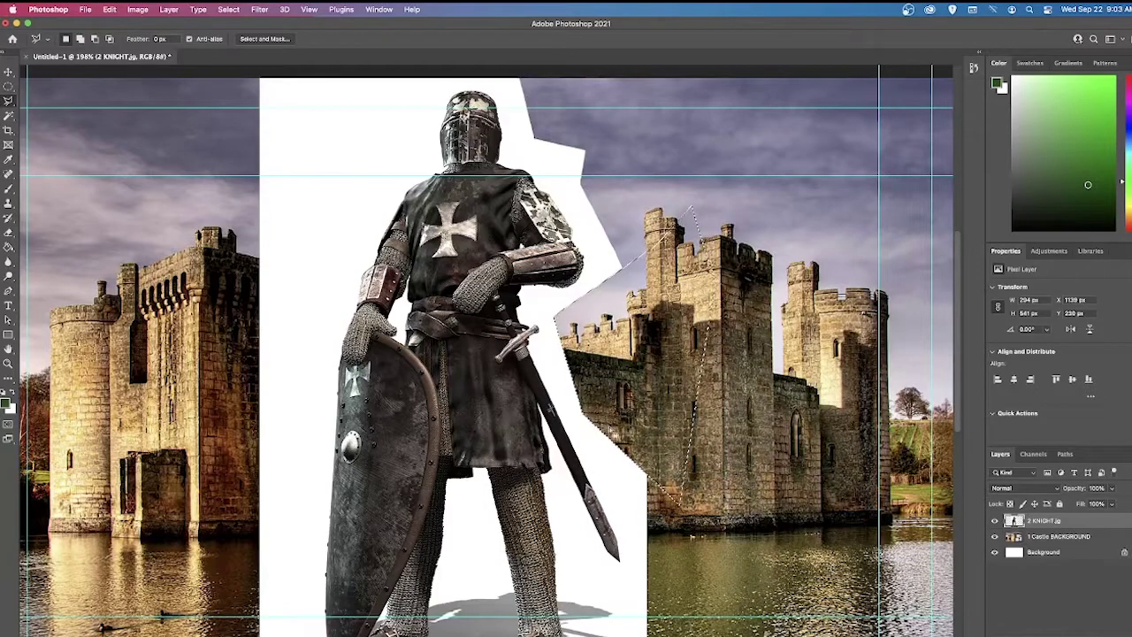
- Trace closely along the right edge of the helmet with the Polygonal Lasso Tool, delete the enclosed white background, and deselect
{"action": "scroll", "coordinate": [678, 257], "scroll_direction": "up", "scroll_amount": 3}
{"action": "scroll", "coordinate": [678, 258], "scroll_direction": "left", "scroll_amount": 3}
{"action": "scroll", "coordinate": [678, 258], "scroll_direction": "up", "scroll_amount": 1}
{"action": "scroll", "coordinate": [679, 258], "scroll_direction": "left", "scroll_amount": 1}
{"action": "scroll", "coordinate": [679, 257], "scroll_direction": "left", "scroll_amount": 1}
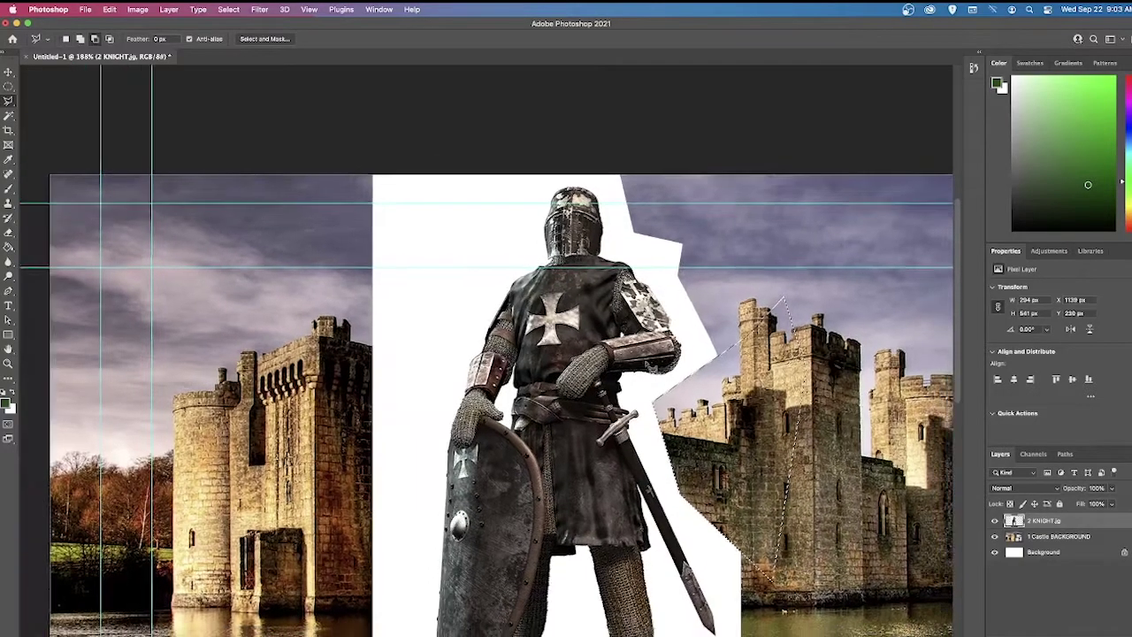
{"action": "scroll", "coordinate": [650, 367], "scroll_direction": "up", "scroll_amount": 5}
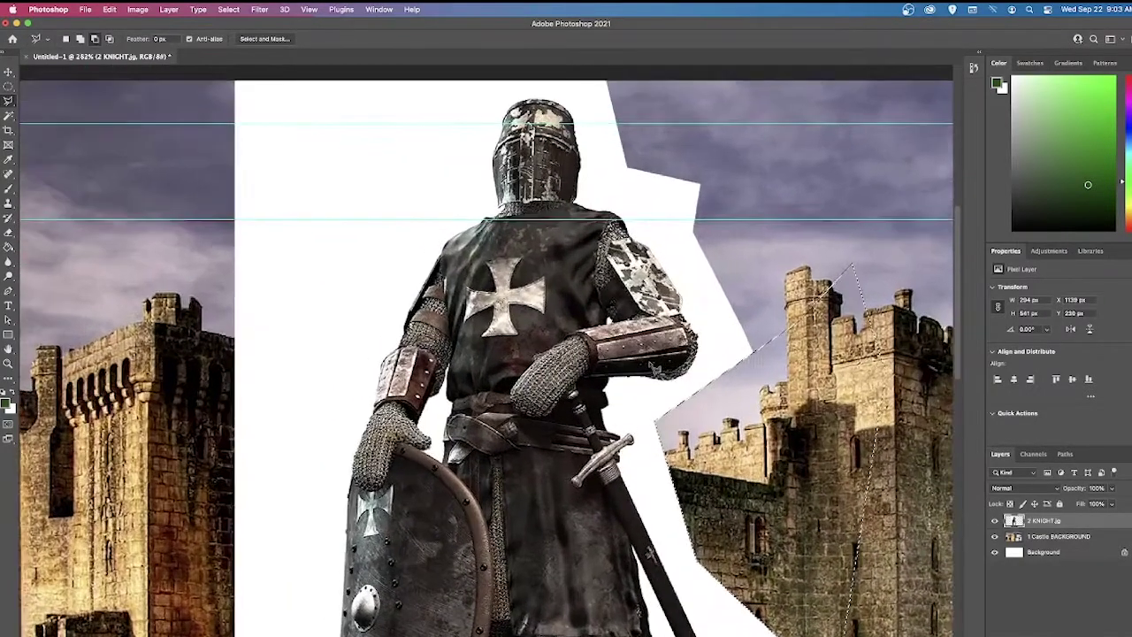
{"action": "scroll", "coordinate": [653, 370], "scroll_direction": "up", "scroll_amount": 1}
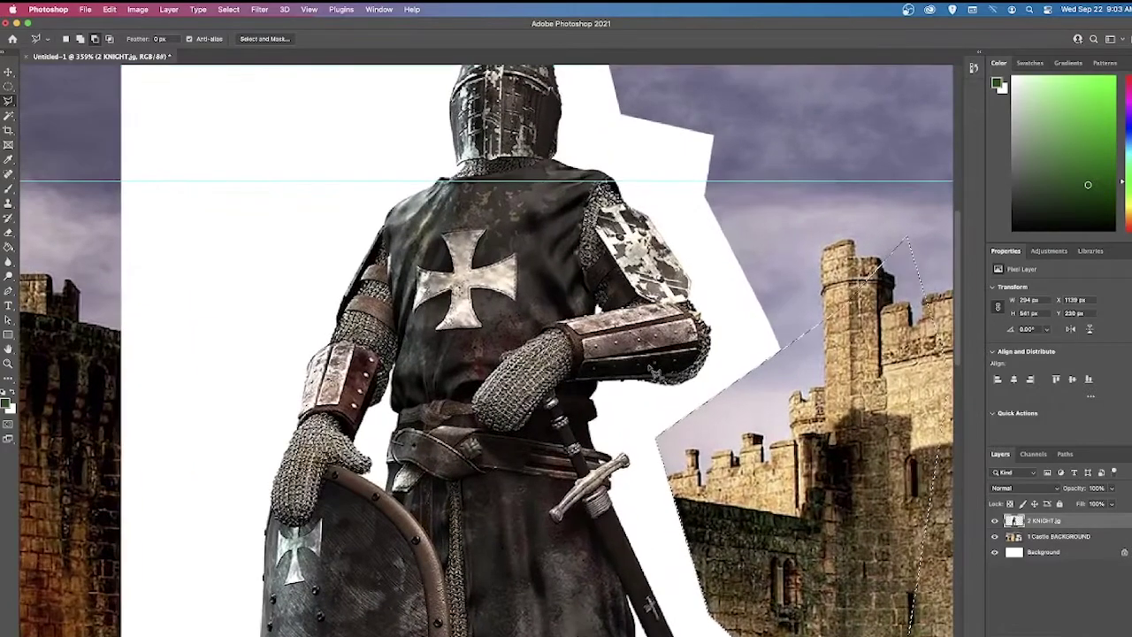
{"action": "left_click_drag", "start_coordinate": [662, 203], "coordinate": [683, 314]}
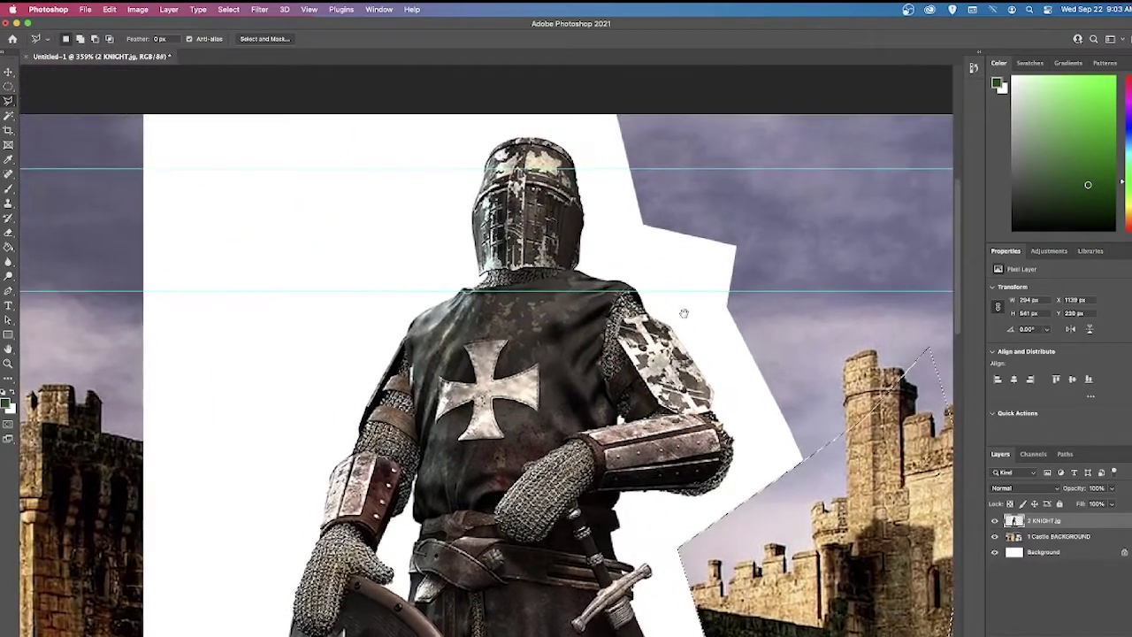
{"action": "scroll", "coordinate": [557, 234], "scroll_direction": "up", "scroll_amount": 2}
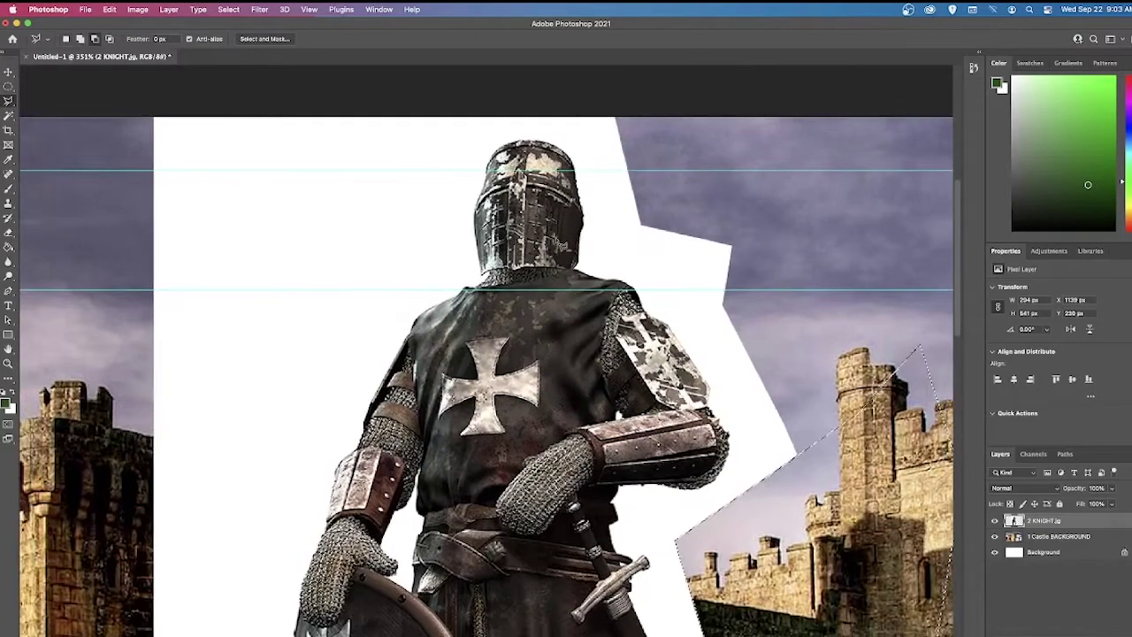
{"action": "right_click", "coordinate": [8, 101]}
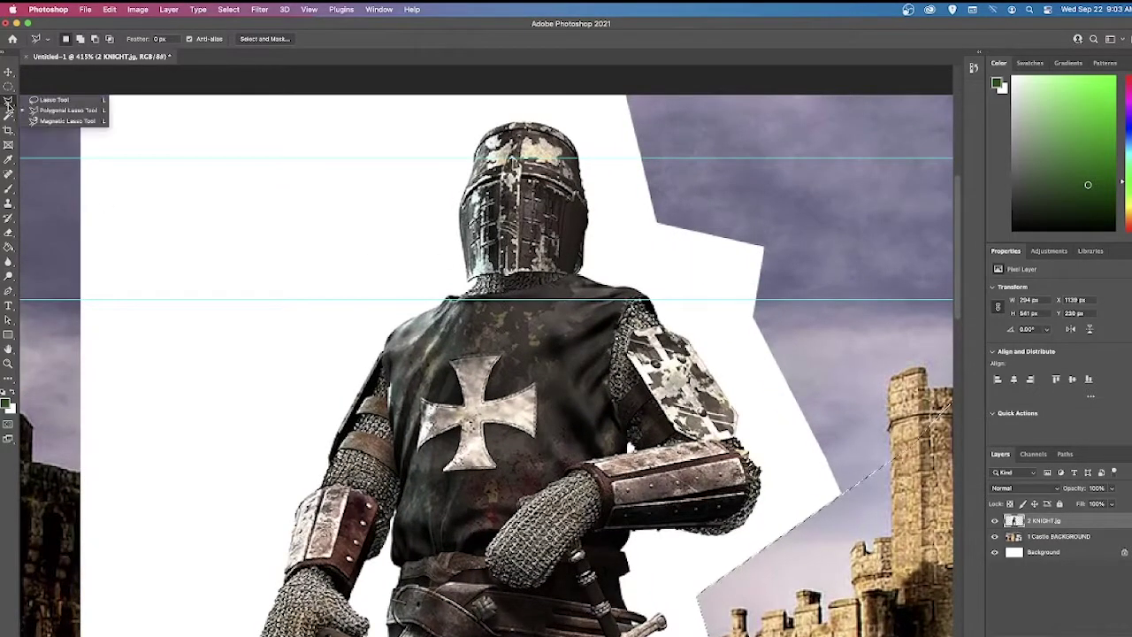
{"action": "left_click", "coordinate": [53, 110]}
{"action": "left_click", "coordinate": [552, 95]}
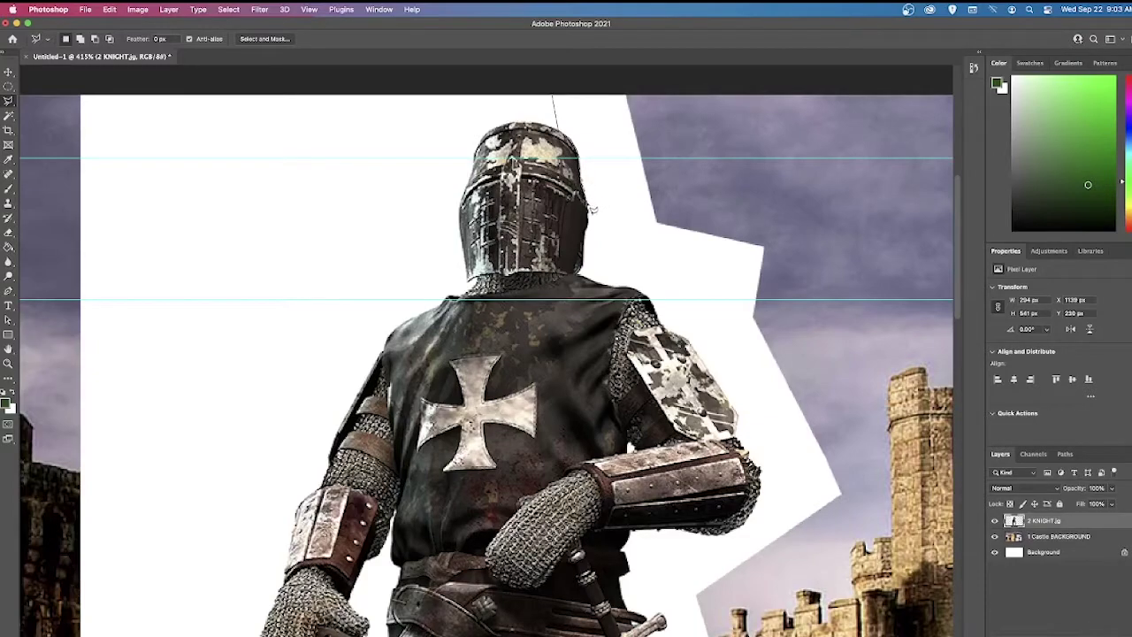
{"action": "left_click", "coordinate": [589, 217]}
{"action": "left_click", "coordinate": [763, 256]}
{"action": "left_click", "coordinate": [758, 164]}
{"action": "left_click", "coordinate": [636, 83]}
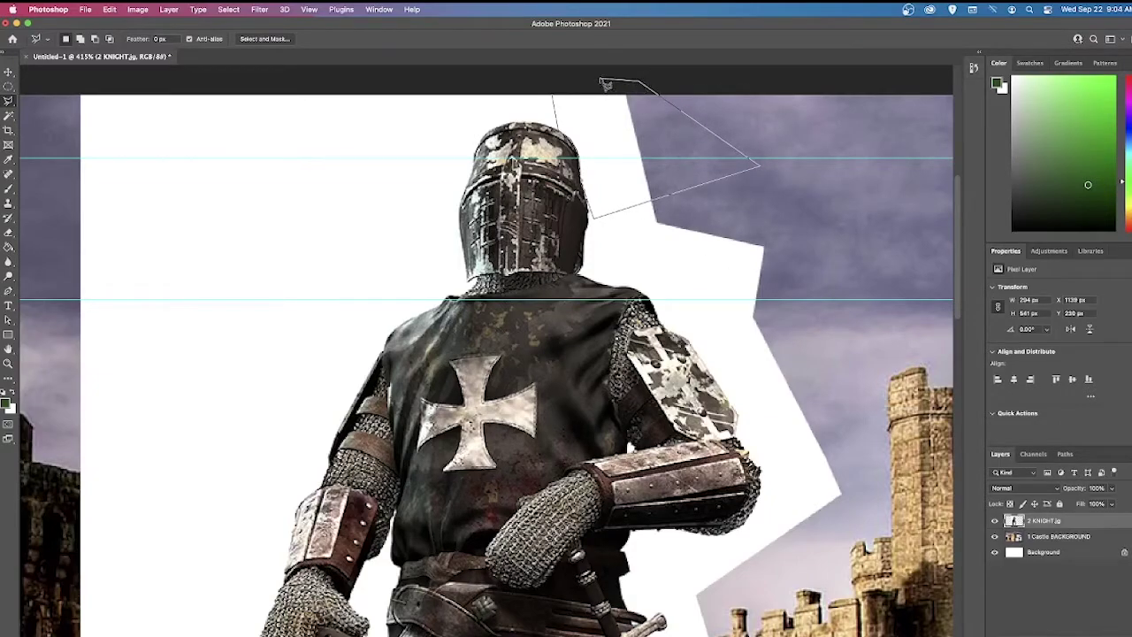
{"action": "double_click", "coordinate": [605, 83]}
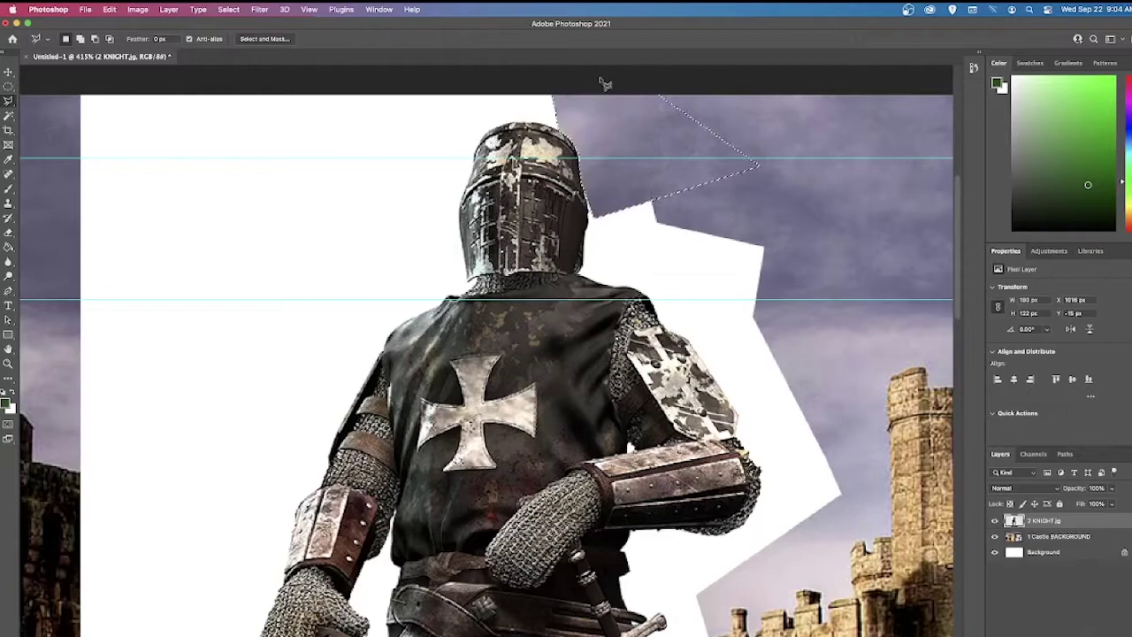
{"action": "key", "text": "super+d"}
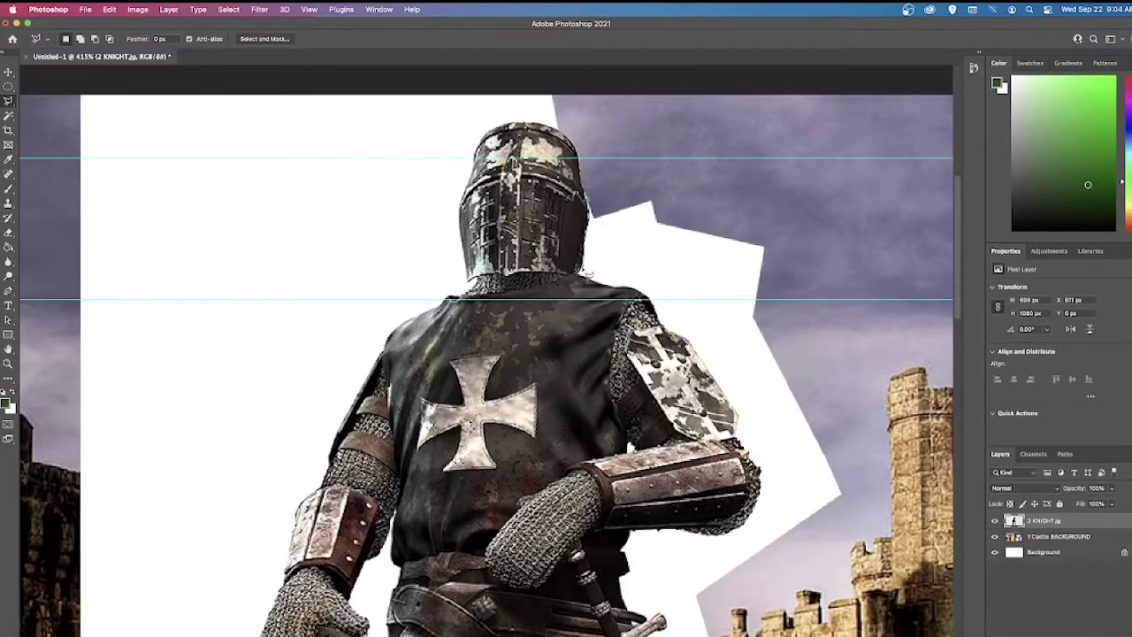
- Remove the white background between the helmet's lower edge and the top of the right shoulder, and clear the selection
{"action": "left_click", "coordinate": [622, 289]}
{"action": "left_click", "coordinate": [746, 205]}
{"action": "double_click", "coordinate": [643, 154]}
{"action": "key", "text": "super+d"}
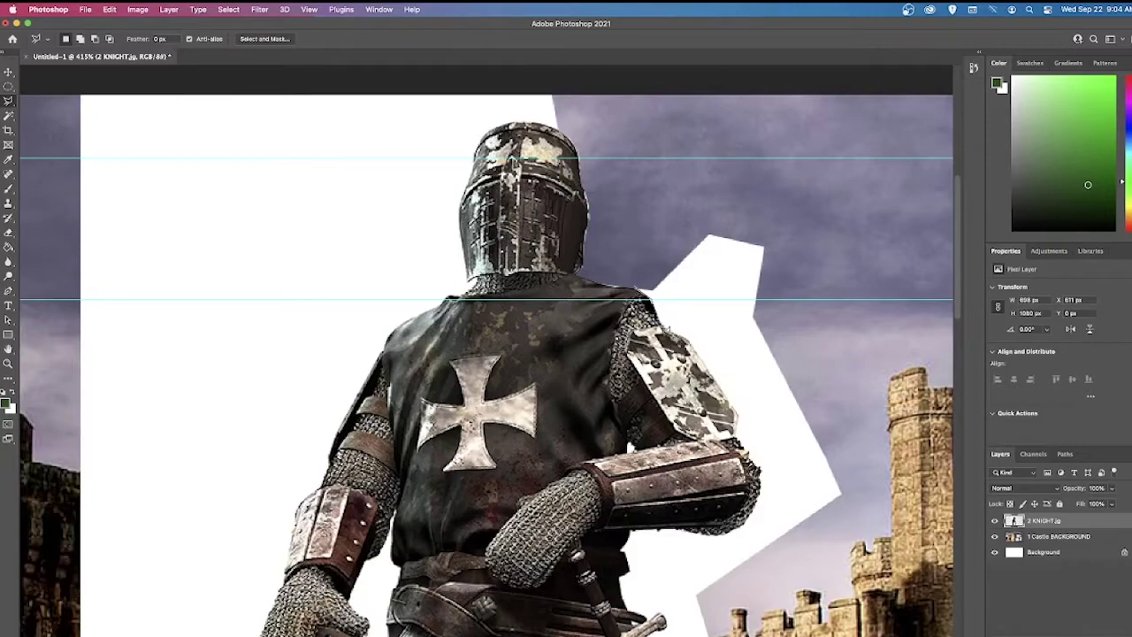
- Outline the remaining white patch above the camouflage-like upper sleeve along the shoulder and delete it
{"action": "left_click", "coordinate": [827, 340]}
{"action": "left_click", "coordinate": [851, 196]}
{"action": "left_click", "coordinate": [634, 171]}
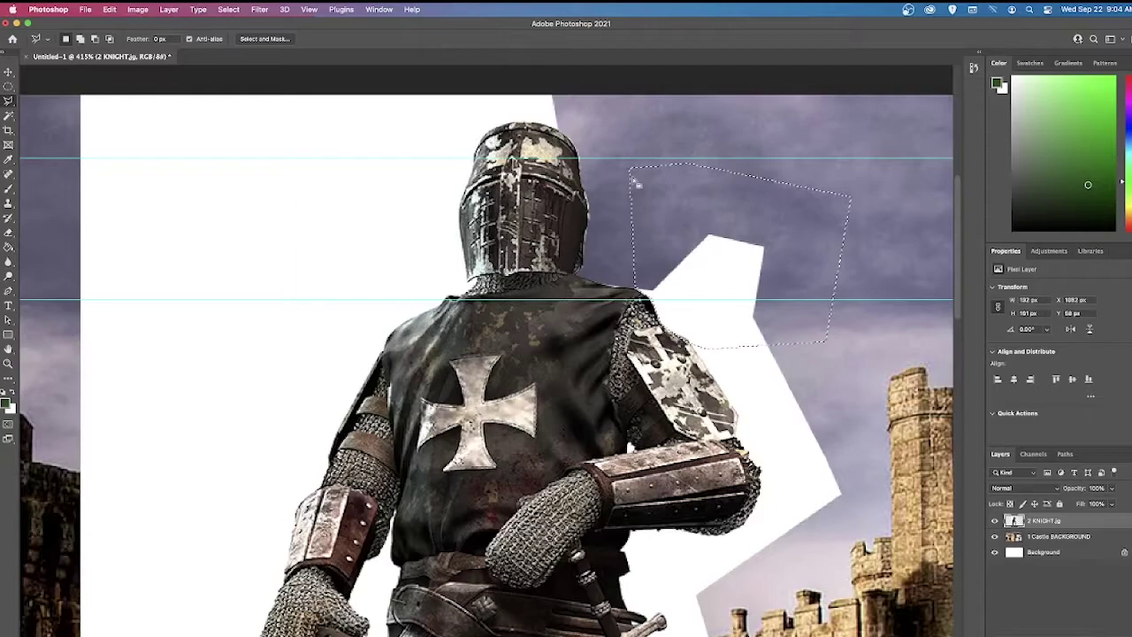
{"action": "scroll", "coordinate": [468, 242], "scroll_direction": "down", "scroll_amount": 8}
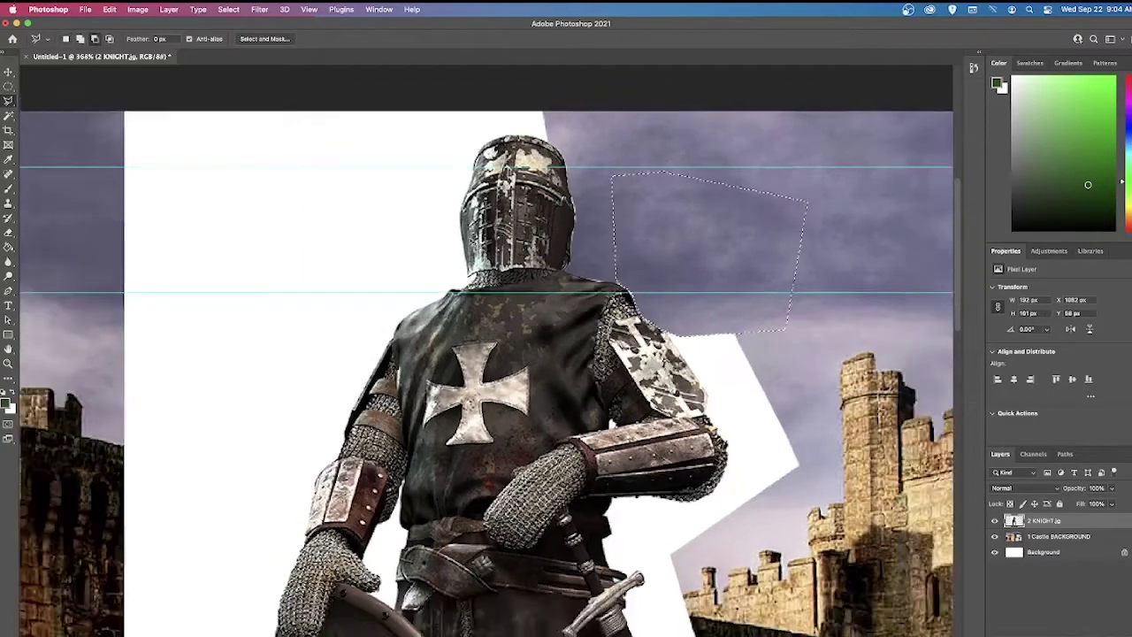
{"action": "scroll", "coordinate": [468, 242], "scroll_direction": "up", "scroll_amount": 3}
{"action": "scroll", "coordinate": [473, 249], "scroll_direction": "up", "scroll_amount": 2}
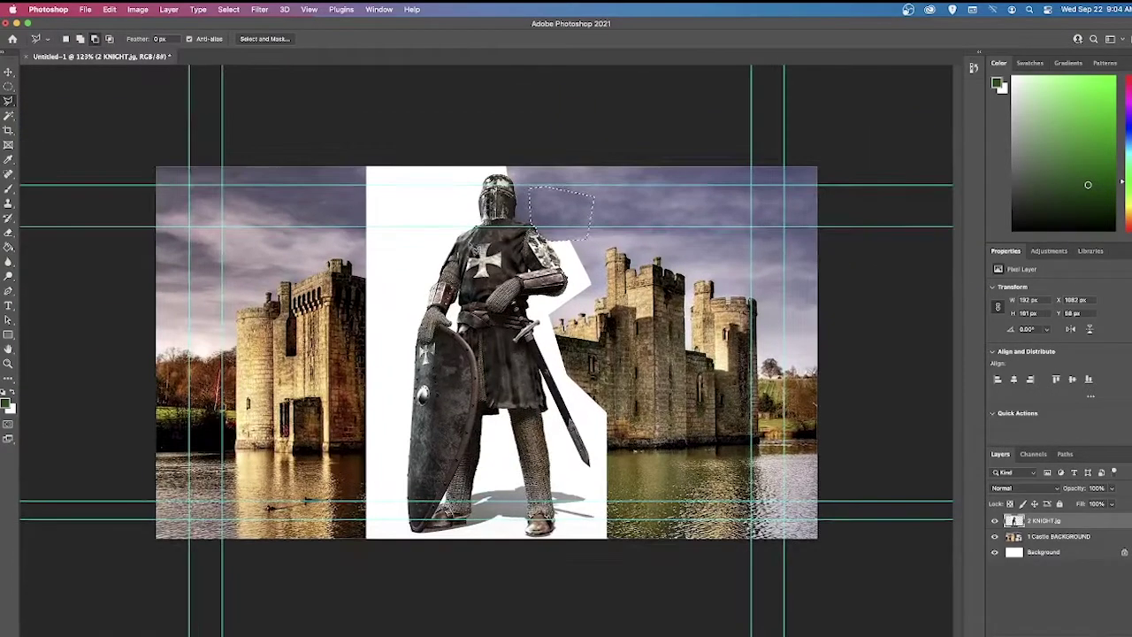
{"action": "scroll", "coordinate": [474, 249], "scroll_direction": "up", "scroll_amount": 1}
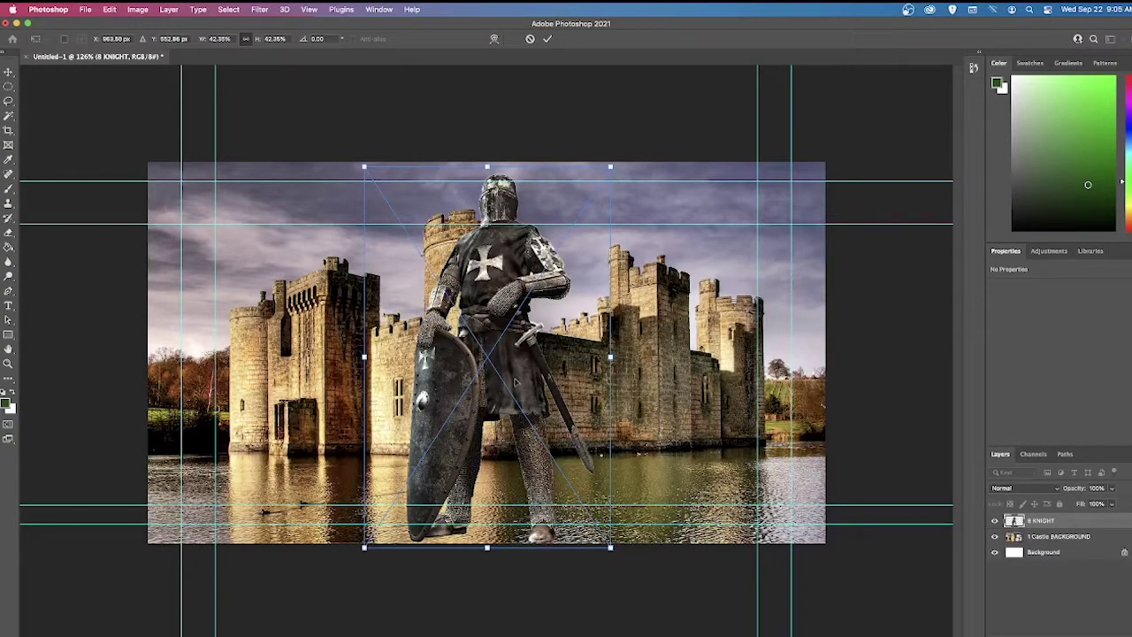
- Move the placed 8 KNIGHT in front of the castle's right-hand towers, enlarge it so its legs run off the canvas, and commit the placement
{"action": "left_click_drag", "start_coordinate": [500, 269], "coordinate": [652, 342]}
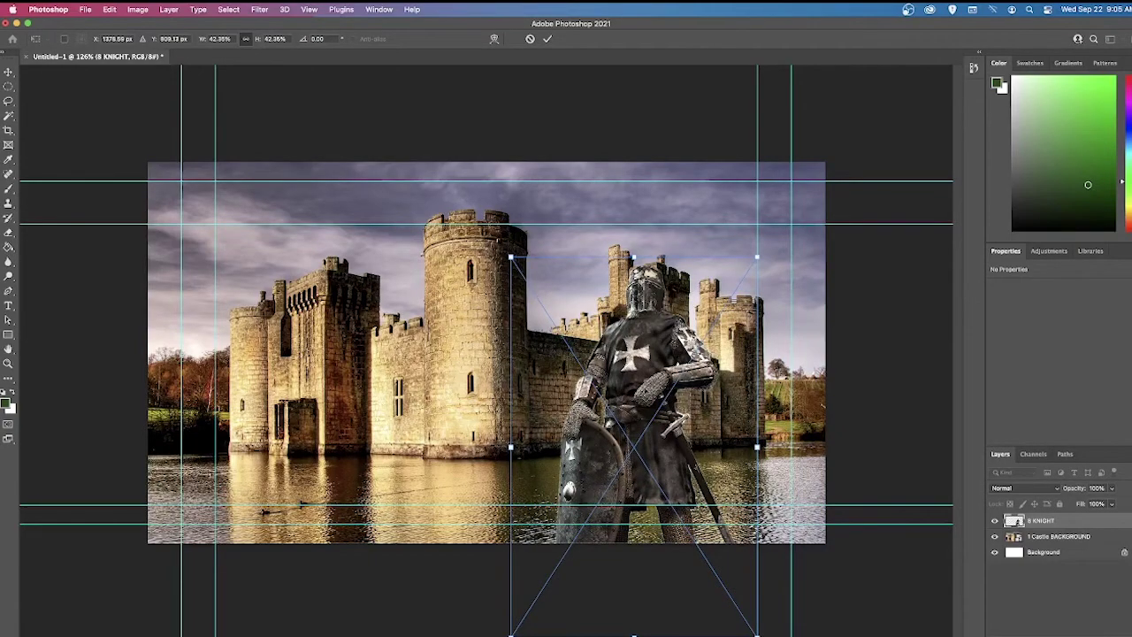
{"action": "left_click_drag", "start_coordinate": [664, 353], "coordinate": [678, 312]}
{"action": "left_click_drag", "start_coordinate": [773, 214], "coordinate": [809, 165]}
{"action": "left_click_drag", "start_coordinate": [670, 258], "coordinate": [666, 294]}
{"action": "key", "text": "l"}
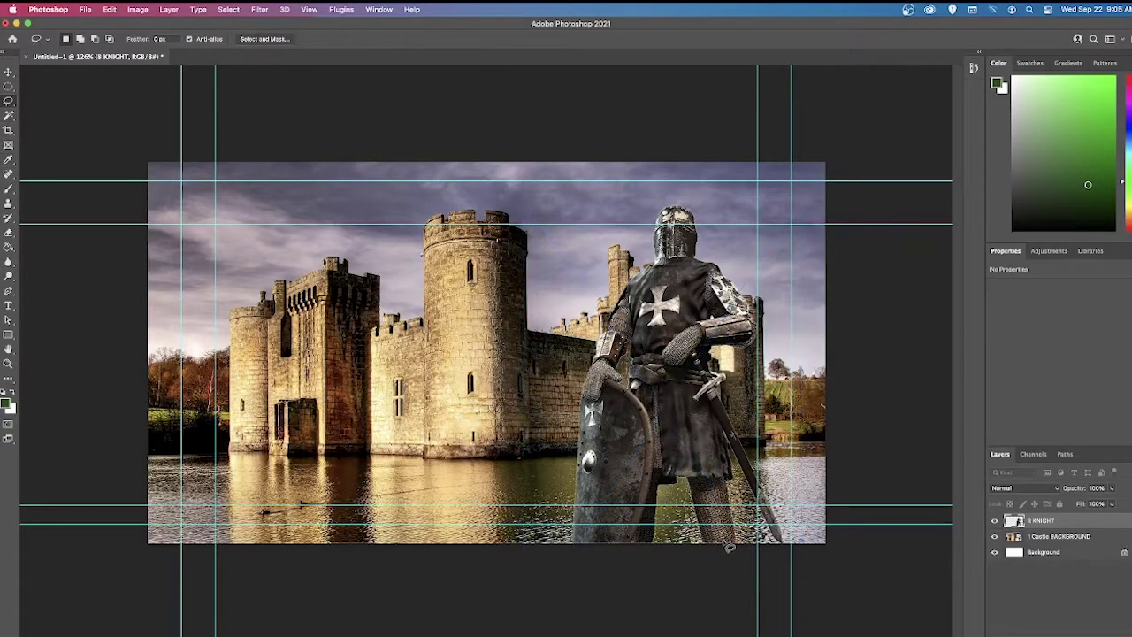
- Place 3 DRAGON.jpg as embedded on top of the knight, commit it, and switch to the Polygonal Lasso Tool
{"action": "left_click", "coordinate": [86, 11]}
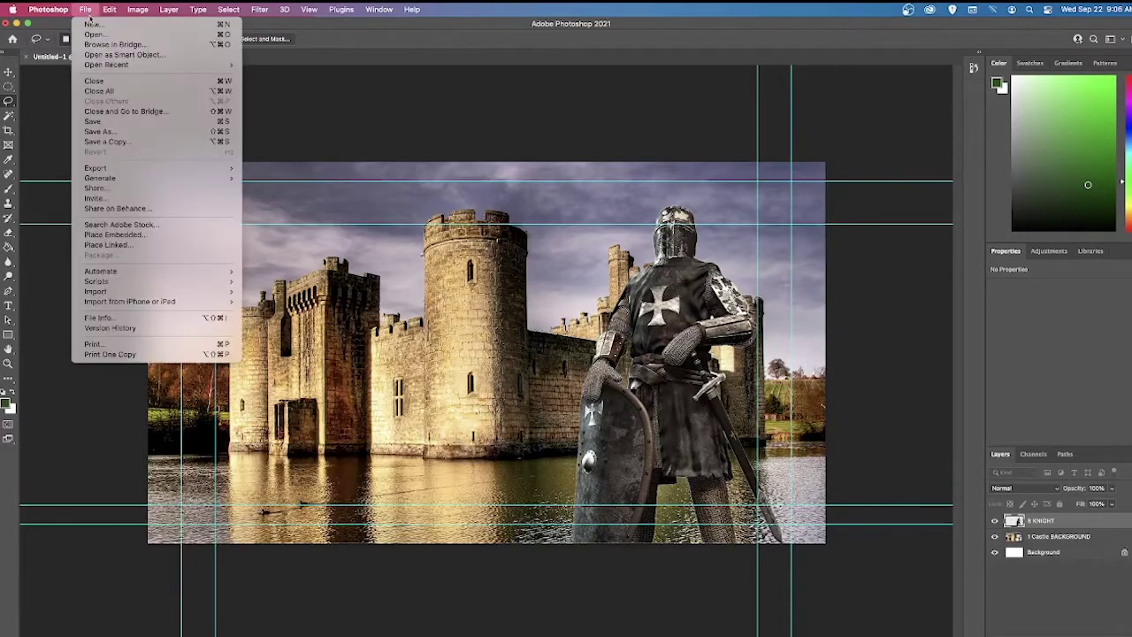
{"action": "left_click", "coordinate": [168, 235]}
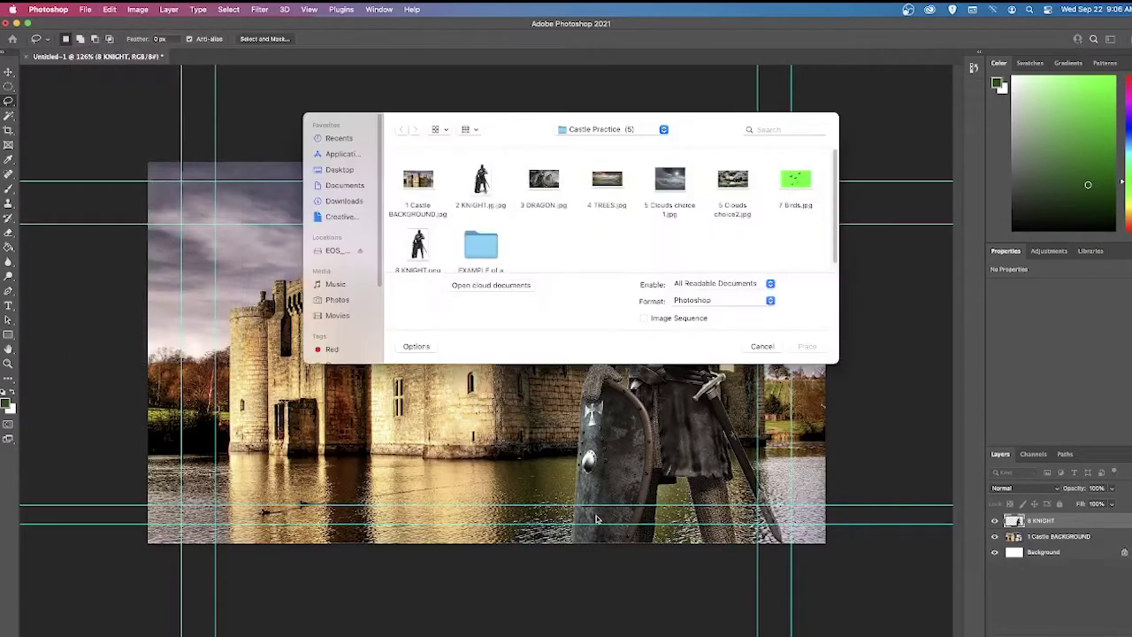
{"action": "double_click", "coordinate": [545, 181]}
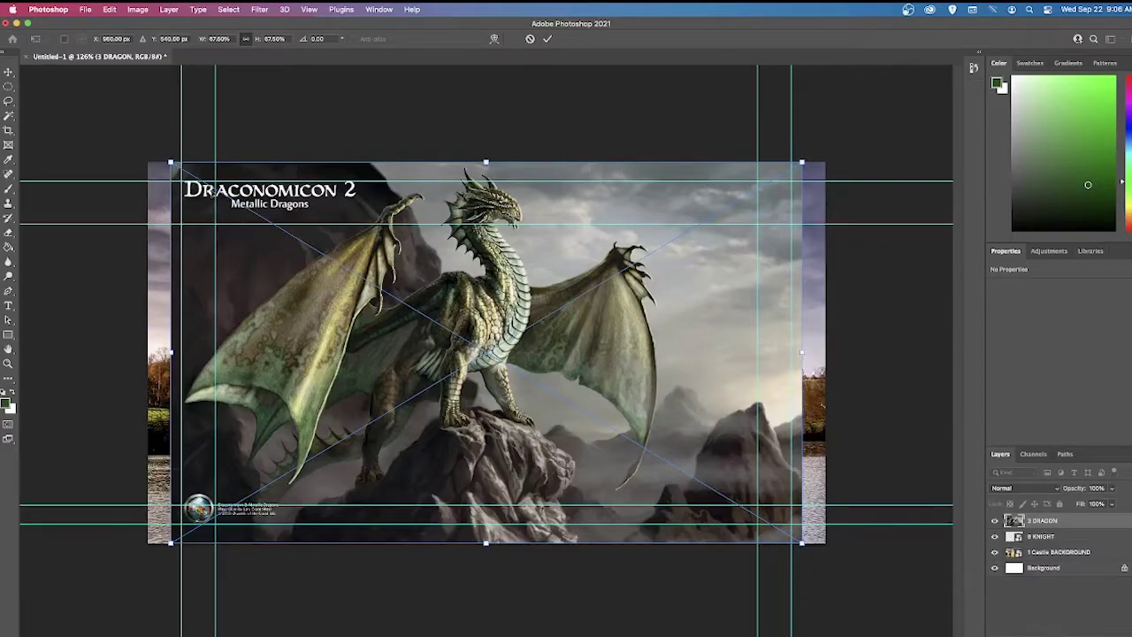
{"action": "left_click_drag", "start_coordinate": [8, 99], "coordinate": [53, 112]}
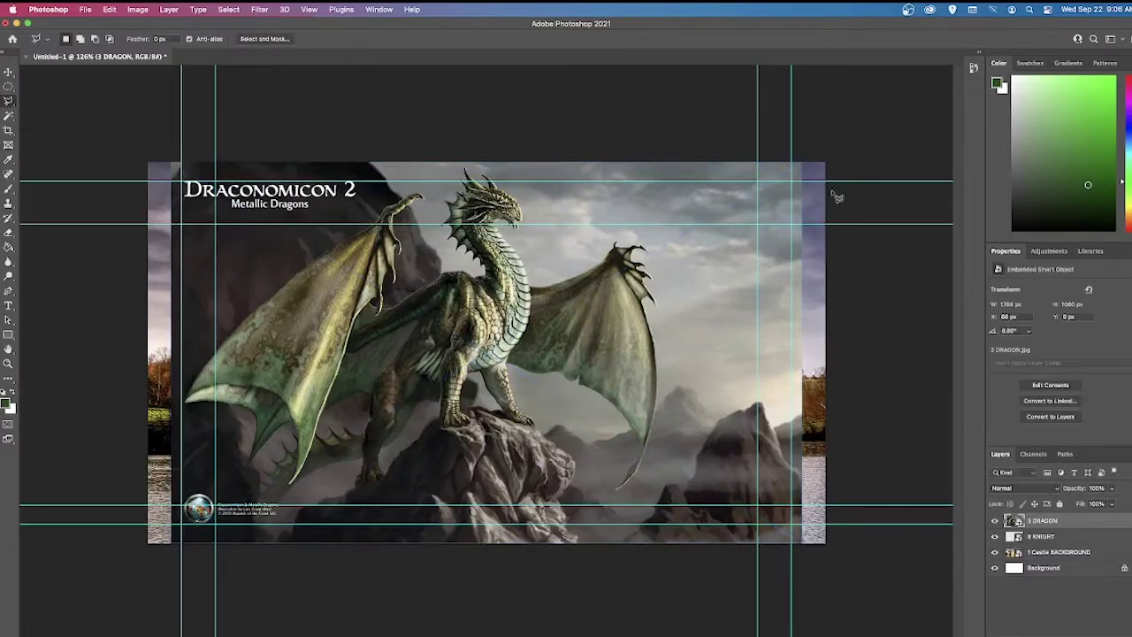
- Outline a polygonal area of sky in the dragon image's upper-right corner and try to delete it
{"action": "left_click", "coordinate": [670, 152]}
{"action": "left_click", "coordinate": [726, 263]}
{"action": "left_click", "coordinate": [884, 267]}
{"action": "left_click", "coordinate": [848, 106]}
{"action": "double_click", "coordinate": [739, 109]}
{"action": "key", "text": "BackSpace"}
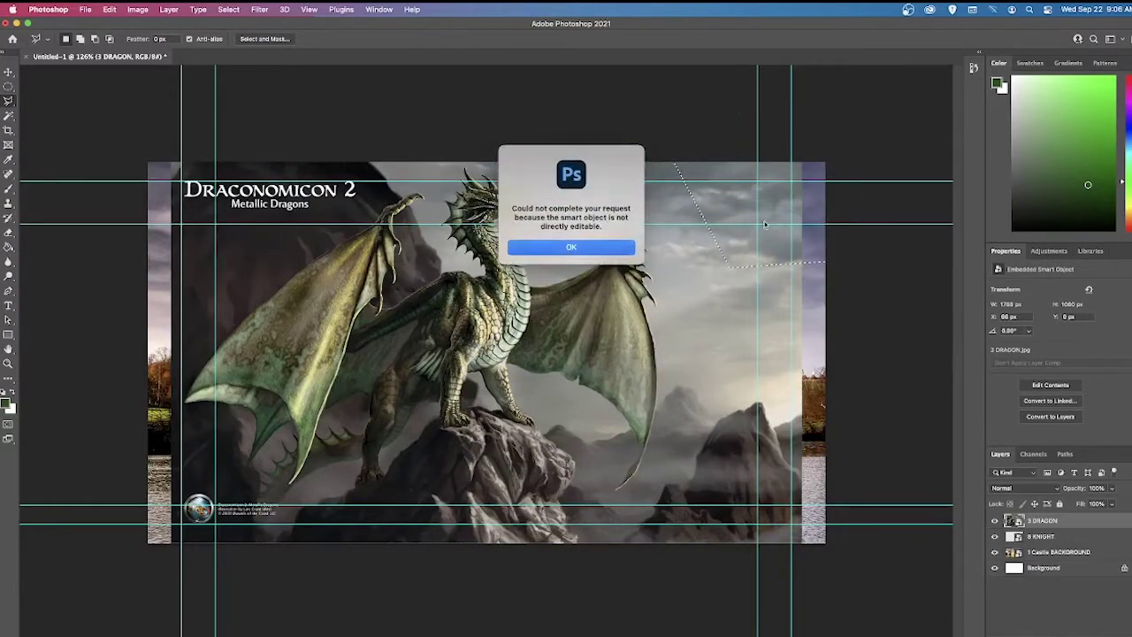
{"action": "left_click", "coordinate": [586, 251]}
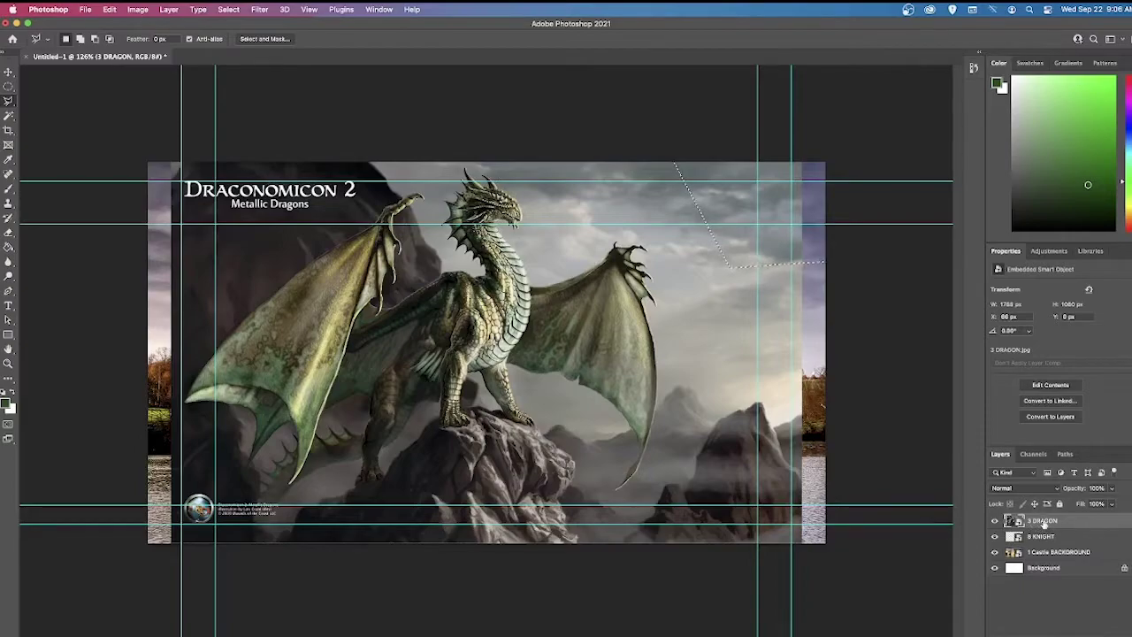
- Rasterize the 3 DRAGON layer, then delete the background strip to the right of the dragon's wing and deselect
{"action": "right_click", "coordinate": [1081, 525]}
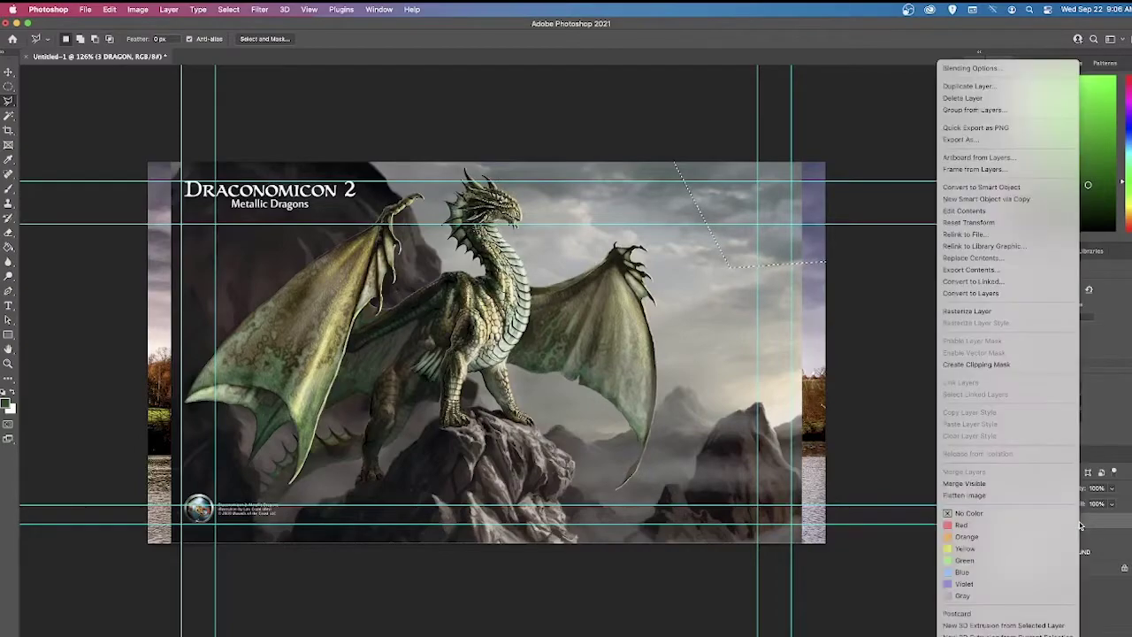
{"action": "left_click", "coordinate": [976, 310]}
{"action": "mouse_move", "coordinate": [640, 148]}
{"action": "left_mouse_down"}
{"action": "mouse_move", "coordinate": [696, 285]}
{"action": "mouse_move", "coordinate": [670, 308]}
{"action": "mouse_move", "coordinate": [686, 451]}
{"action": "mouse_move", "coordinate": [617, 511]}
{"action": "mouse_move", "coordinate": [591, 499]}
{"action": "mouse_move", "coordinate": [590, 568]}
{"action": "mouse_move", "coordinate": [827, 590]}
{"action": "mouse_move", "coordinate": [883, 478]}
{"action": "mouse_move", "coordinate": [822, 193]}
{"action": "mouse_move", "coordinate": [690, 122]}
{"action": "left_mouse_up"}
{"action": "key", "text": "Delete"}
{"action": "key", "text": "super+d"}
- Outline the sky between the dragon's head and its right wing, delete it from the 3 DRAGON layer, and clear the selection
{"action": "left_click", "coordinate": [538, 252]}
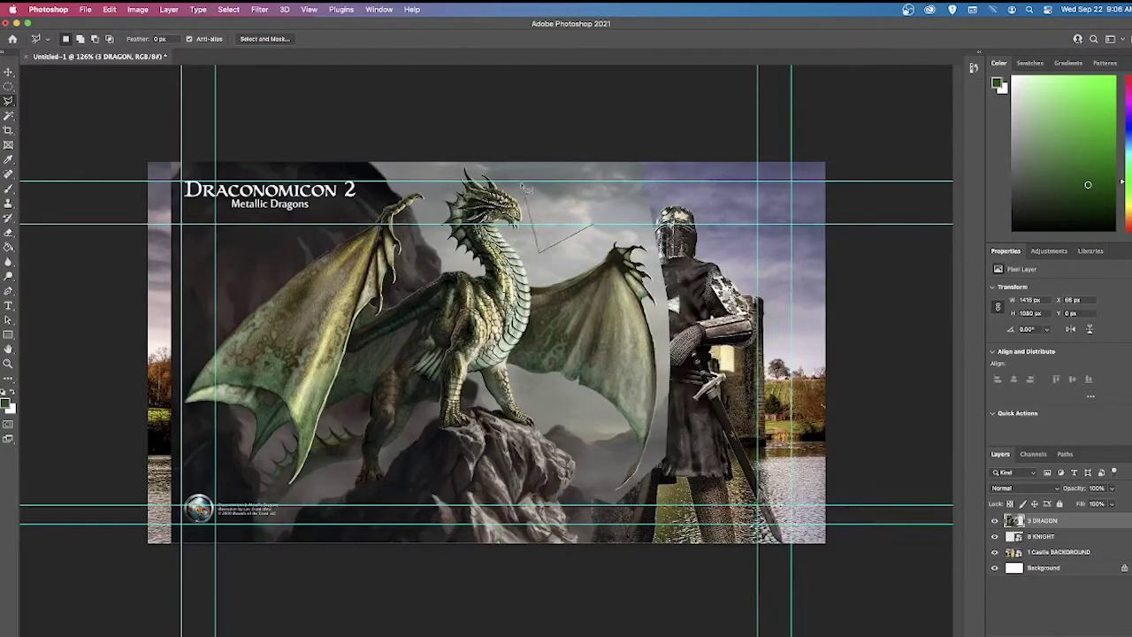
{"action": "left_click", "coordinate": [808, 96]}
{"action": "left_click", "coordinate": [717, 234]}
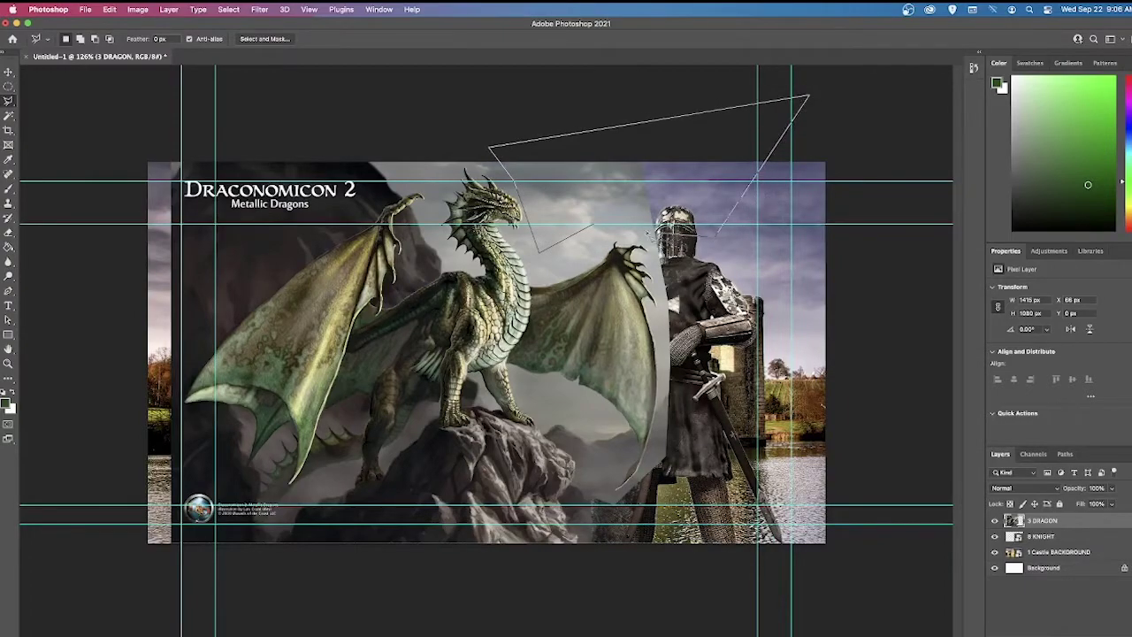
{"action": "double_click", "coordinate": [605, 228]}
{"action": "key", "text": "Delete"}
{"action": "key", "text": "super+d"}
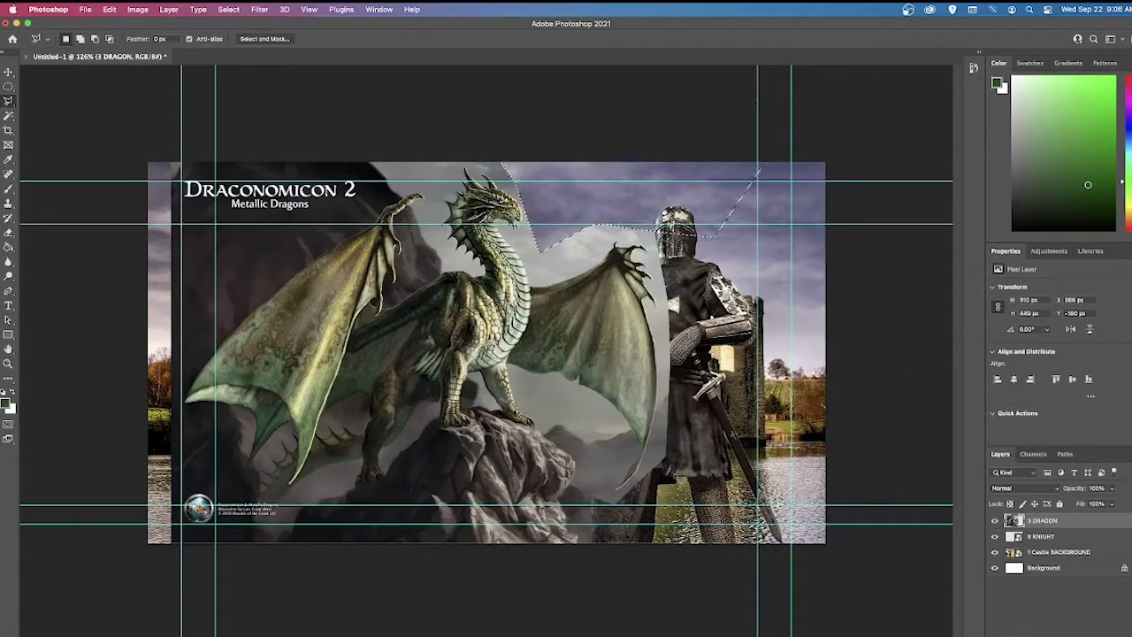
{"action": "left_click", "coordinate": [619, 447]}
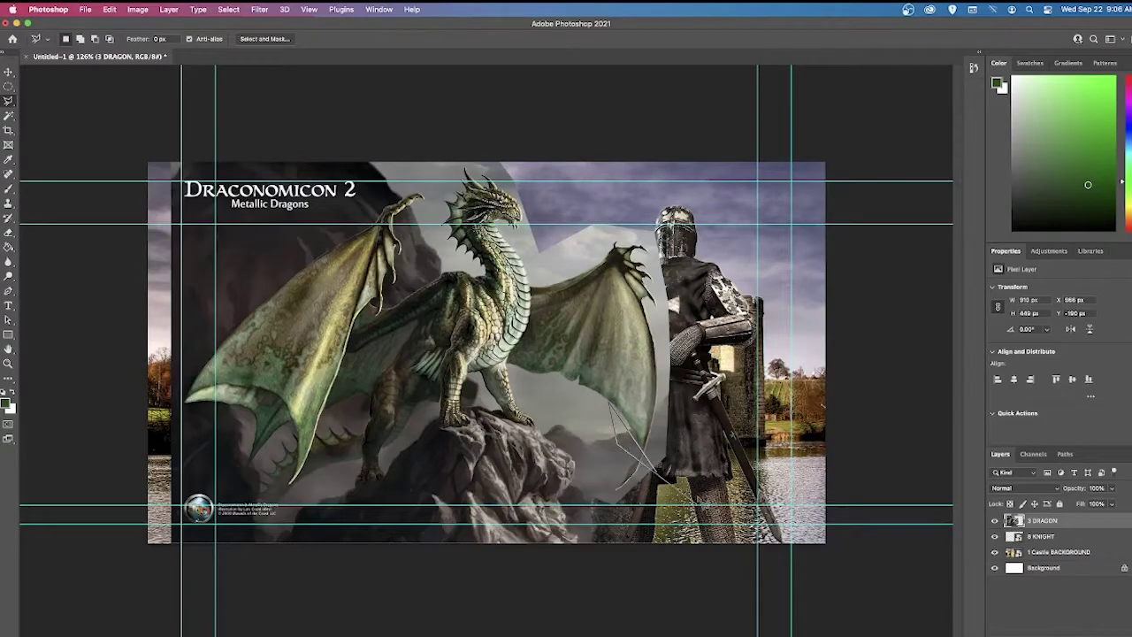
{"action": "left_click", "coordinate": [672, 476]}
{"action": "left_click", "coordinate": [722, 450]}
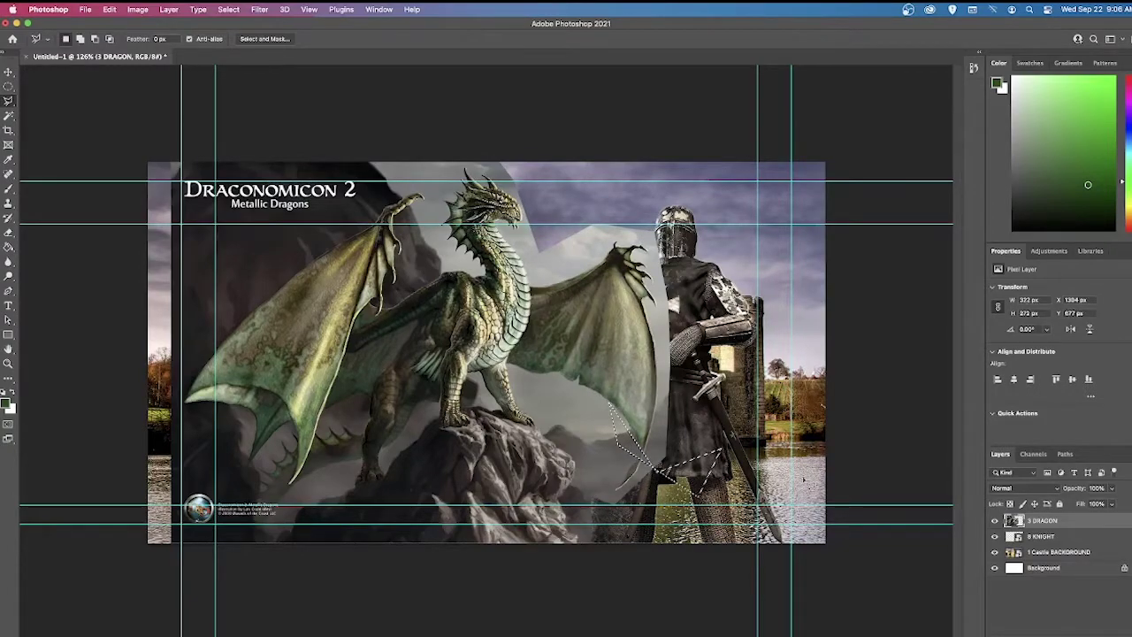
{"action": "double_click", "coordinate": [699, 498]}
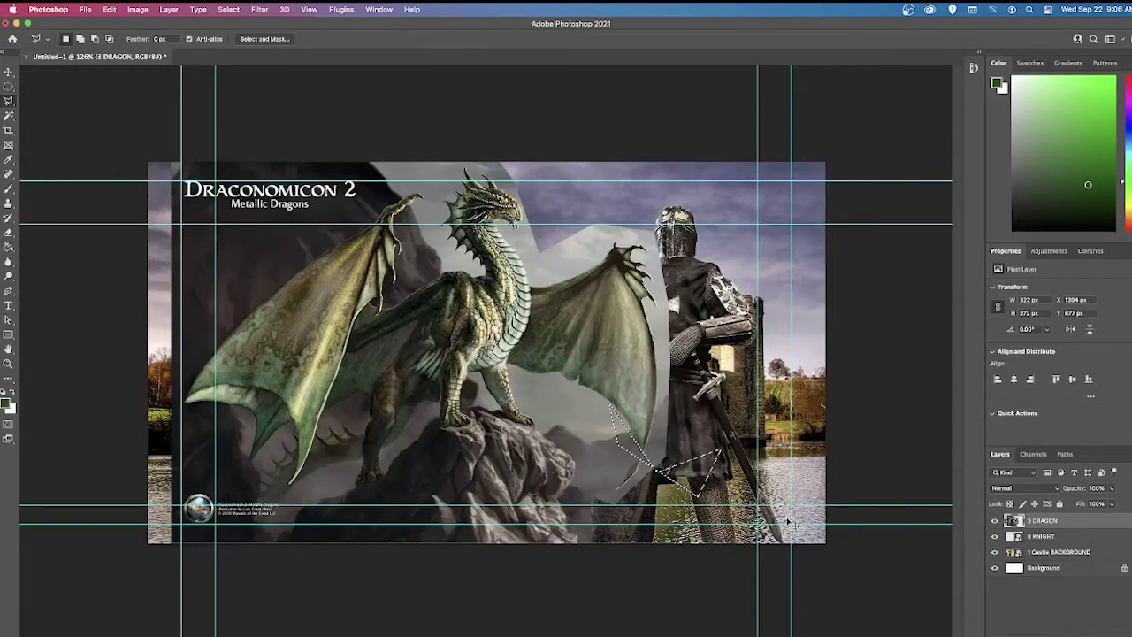
{"action": "left_click", "coordinate": [9, 100]}
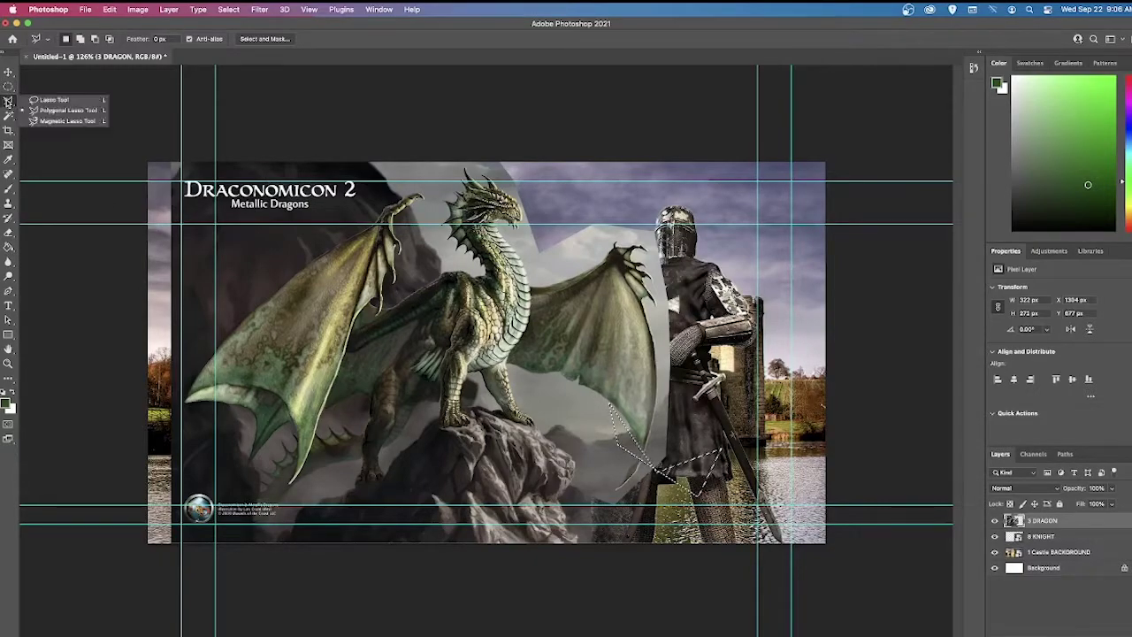
{"action": "left_click", "coordinate": [39, 99]}
{"action": "left_click", "coordinate": [663, 337]}
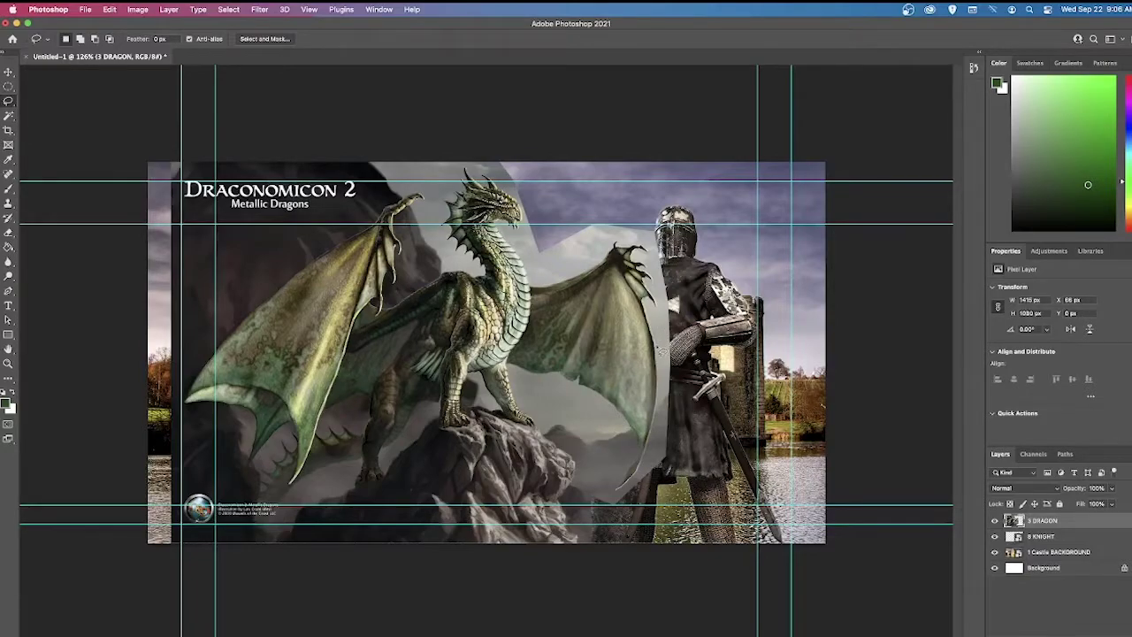
{"action": "left_click", "coordinate": [9, 100]}
{"action": "left_click", "coordinate": [39, 109]}
- Outline the sky patch along the dragon's right wing underside beside its front leg, delete it from the 3 DRAGON layer, and deselect
{"action": "scroll", "coordinate": [572, 423], "scroll_direction": "up", "scroll_amount": 5}
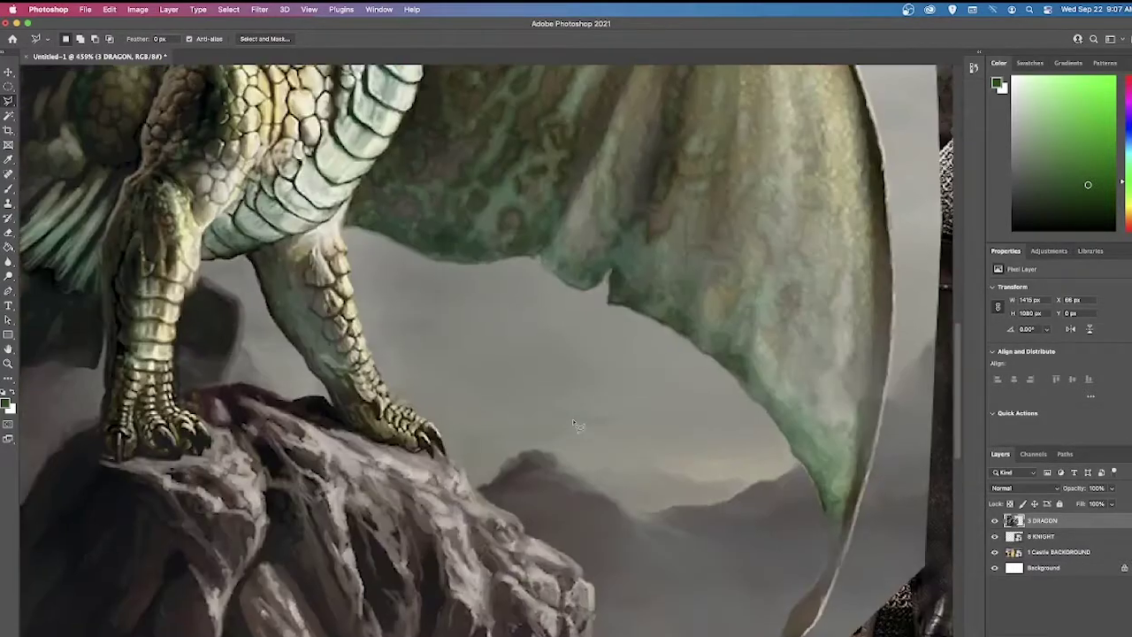
{"action": "scroll", "coordinate": [572, 419], "scroll_direction": "up", "scroll_amount": 2}
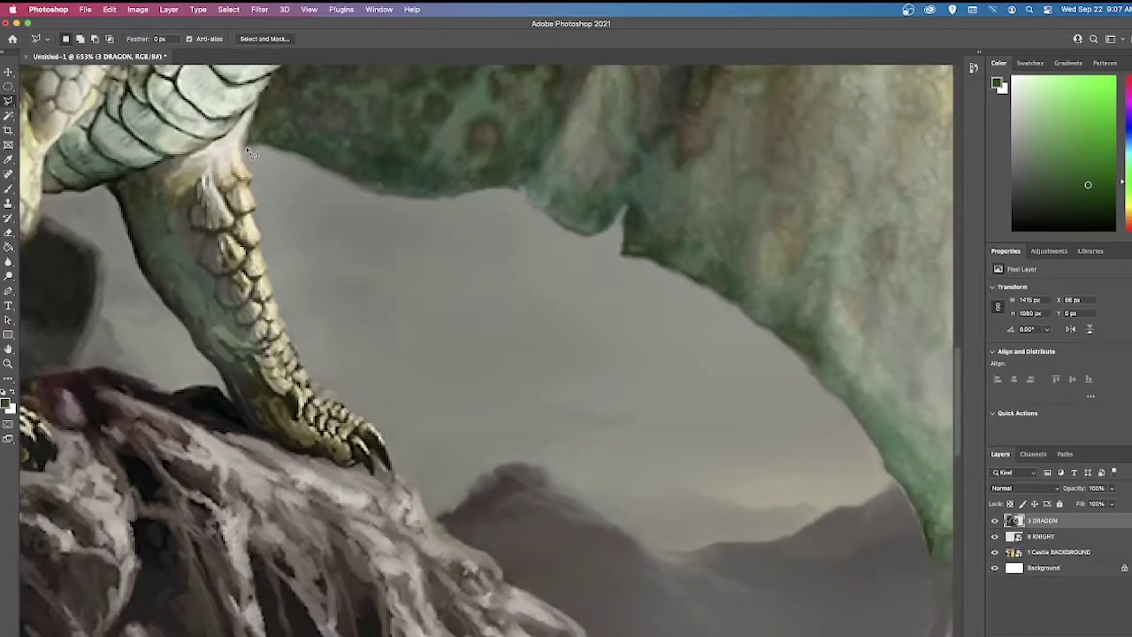
{"action": "left_click_drag", "start_coordinate": [286, 153], "coordinate": [327, 170]}
{"action": "mouse_move", "coordinate": [389, 201]}
{"action": "left_mouse_down"}
{"action": "mouse_move", "coordinate": [487, 203]}
{"action": "mouse_move", "coordinate": [450, 203]}
{"action": "mouse_move", "coordinate": [516, 175]}
{"action": "mouse_move", "coordinate": [533, 196]}
{"action": "left_mouse_up"}
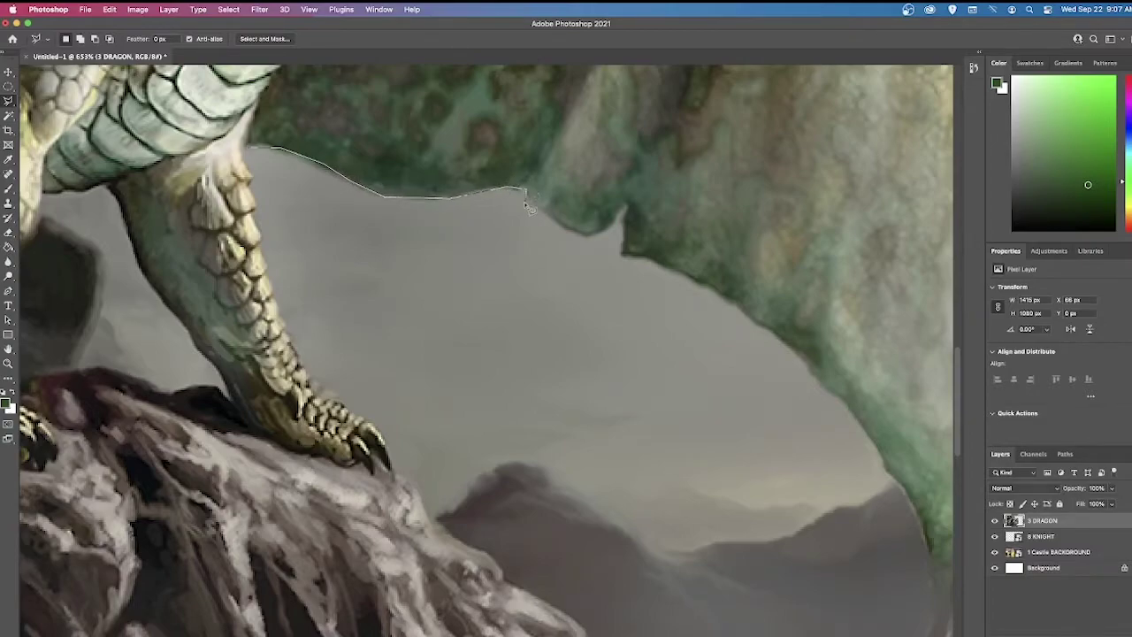
{"action": "left_click", "coordinate": [431, 372]}
{"action": "left_click", "coordinate": [252, 166]}
{"action": "key", "text": "Delete"}
{"action": "key", "text": "super+d"}
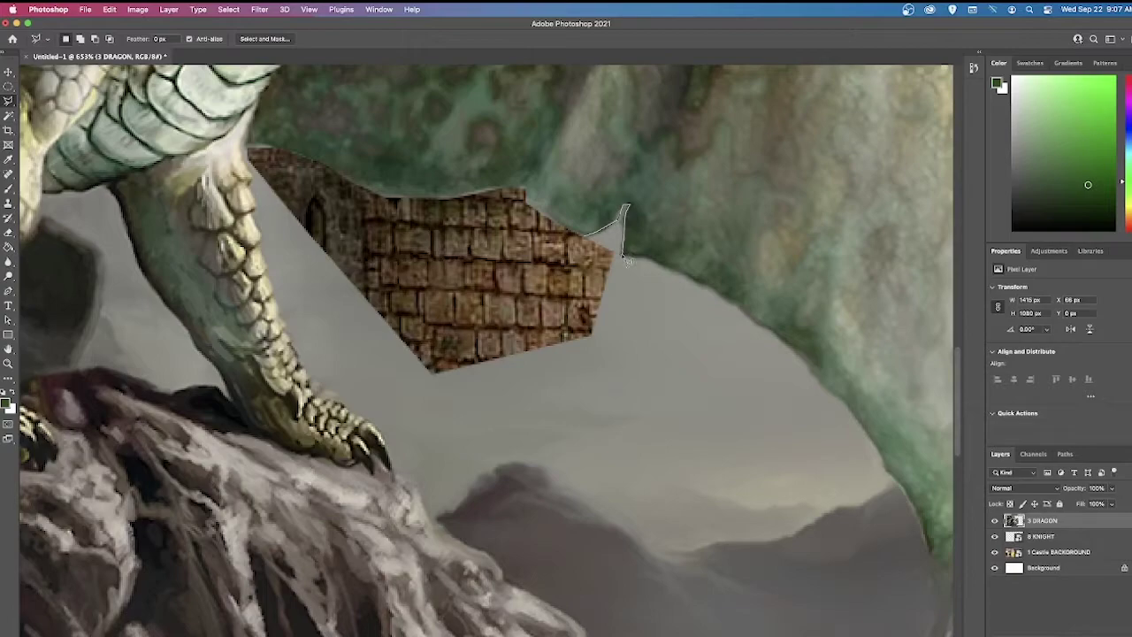
- Outline the remaining sky along the right wing's lower edge down to the wing tip, delete it, and deselect
{"action": "left_click", "coordinate": [655, 262]}
{"action": "left_click", "coordinate": [921, 509]}
{"action": "left_click", "coordinate": [933, 571]}
{"action": "left_click", "coordinate": [530, 467]}
{"action": "double_click", "coordinate": [371, 348]}
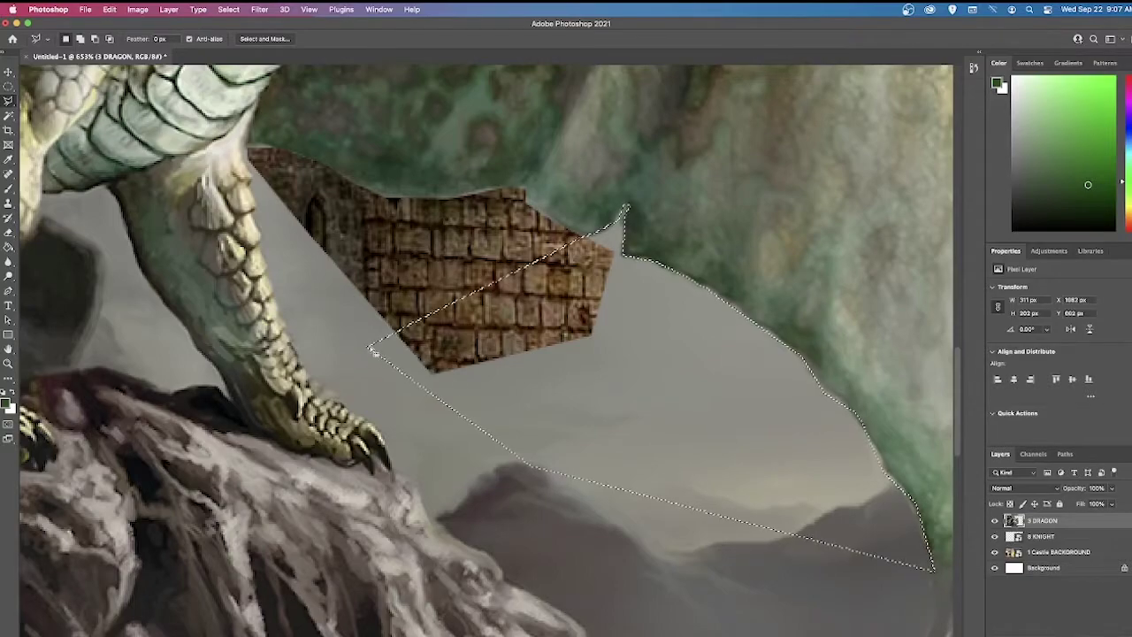
{"action": "key", "text": "Delete"}
{"action": "key", "text": "super+0"}
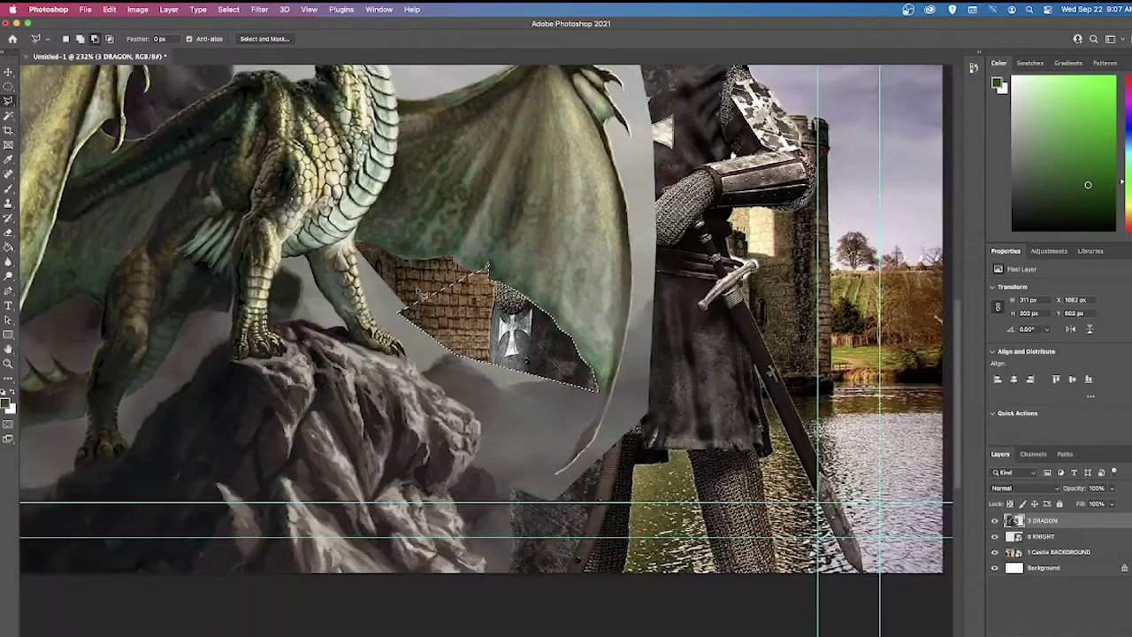
{"action": "scroll", "coordinate": [423, 300], "scroll_direction": "down", "scroll_amount": 3}
{"action": "scroll", "coordinate": [423, 301], "scroll_direction": "down", "scroll_amount": 1}
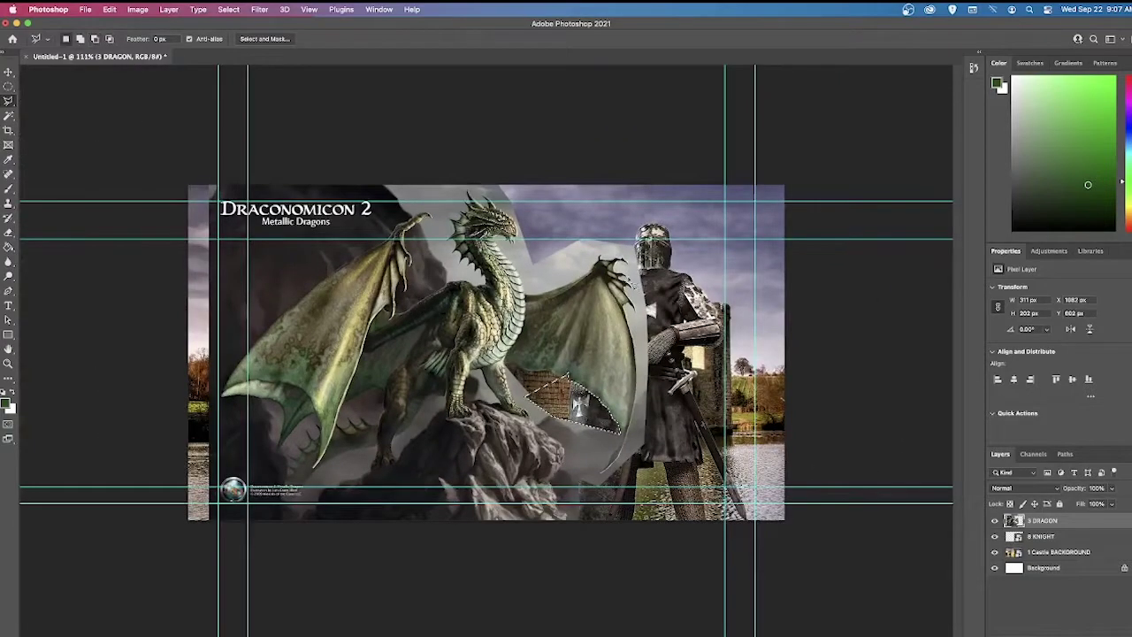
{"action": "key", "text": "super+d"}
- Outline the sky wedge between the dragon's neck and right wing, delete it, and deselect
{"action": "left_click", "coordinate": [561, 231]}
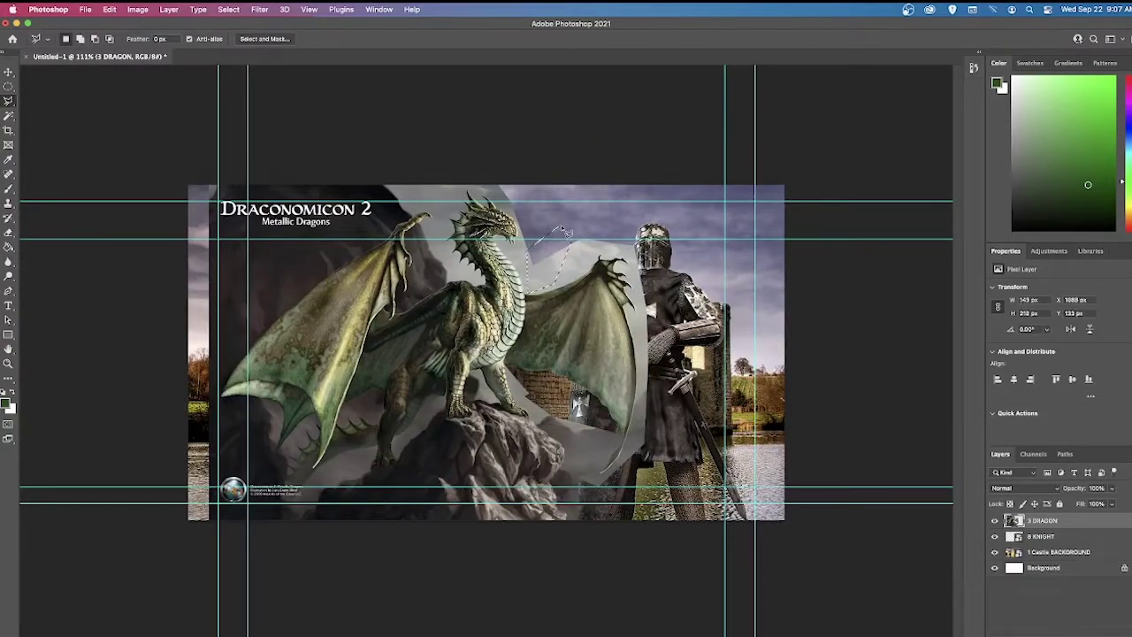
{"action": "key", "text": "Delete"}
{"action": "key", "text": "super+d"}
- Outline the Draconomicon 2 title area in the dragon image's upper-left corner and delete it
{"action": "left_click", "coordinate": [382, 217]}
{"action": "left_click", "coordinate": [265, 243]}
{"action": "left_click", "coordinate": [178, 209]}
{"action": "left_click", "coordinate": [179, 146]}
{"action": "double_click", "coordinate": [430, 131]}
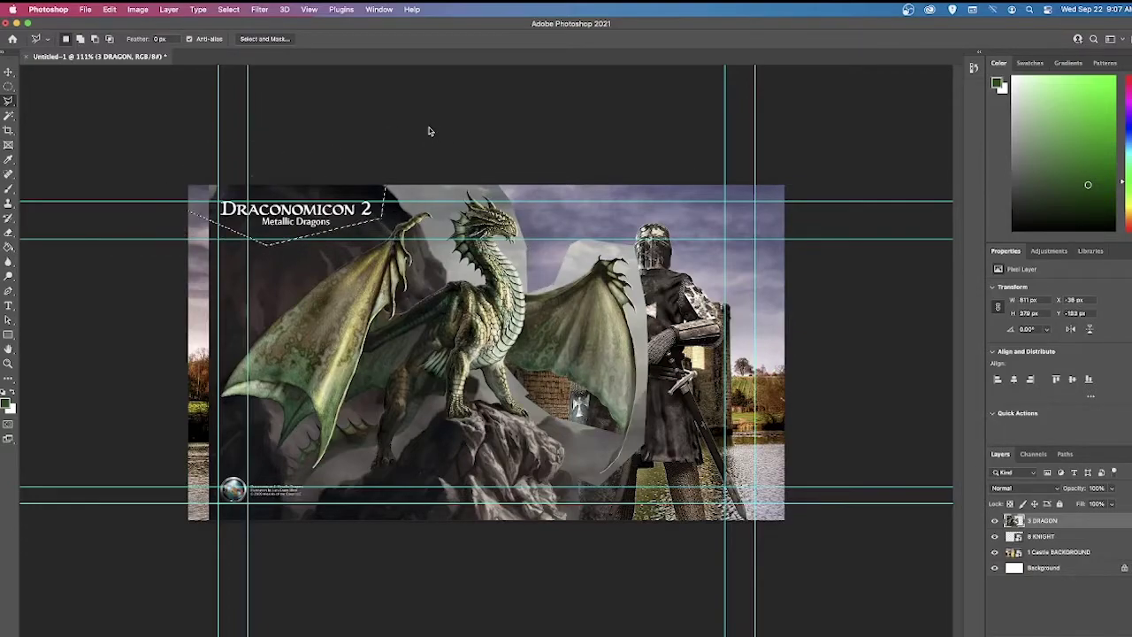
{"action": "key", "text": "Delete"}
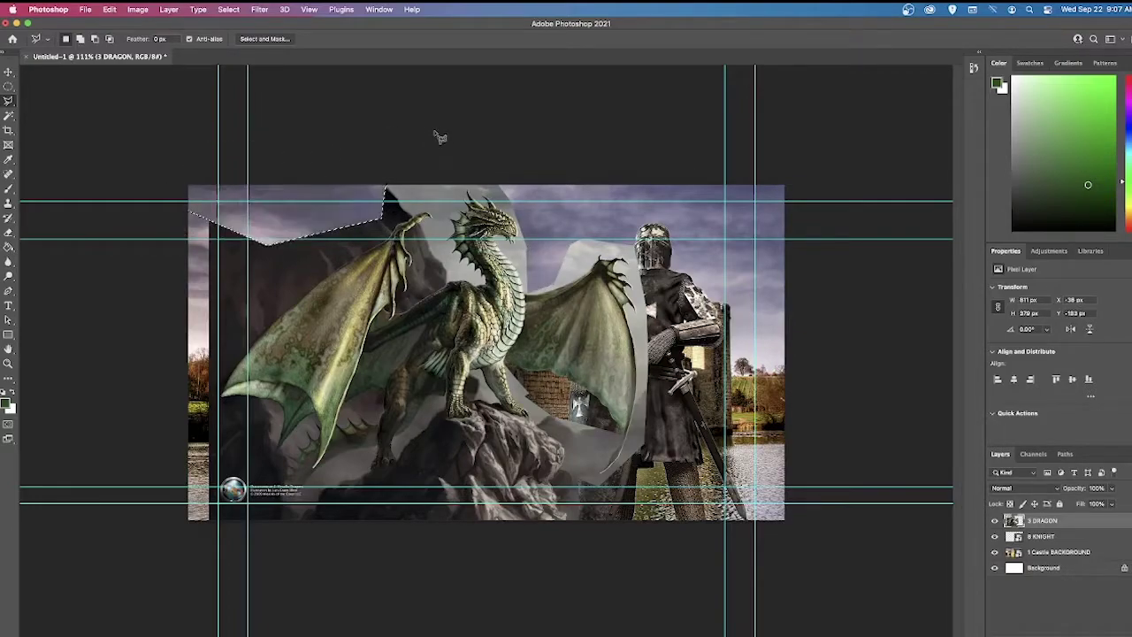
- Outline the dark rock background above the dragon's left wing, following the wing's upper edge, and delete it
{"action": "left_click", "coordinate": [364, 251]}
{"action": "left_click", "coordinate": [221, 290]}
{"action": "left_click", "coordinate": [192, 256]}
{"action": "left_click", "coordinate": [190, 217]}
{"action": "left_click", "coordinate": [225, 186]}
{"action": "double_click", "coordinate": [352, 147]}
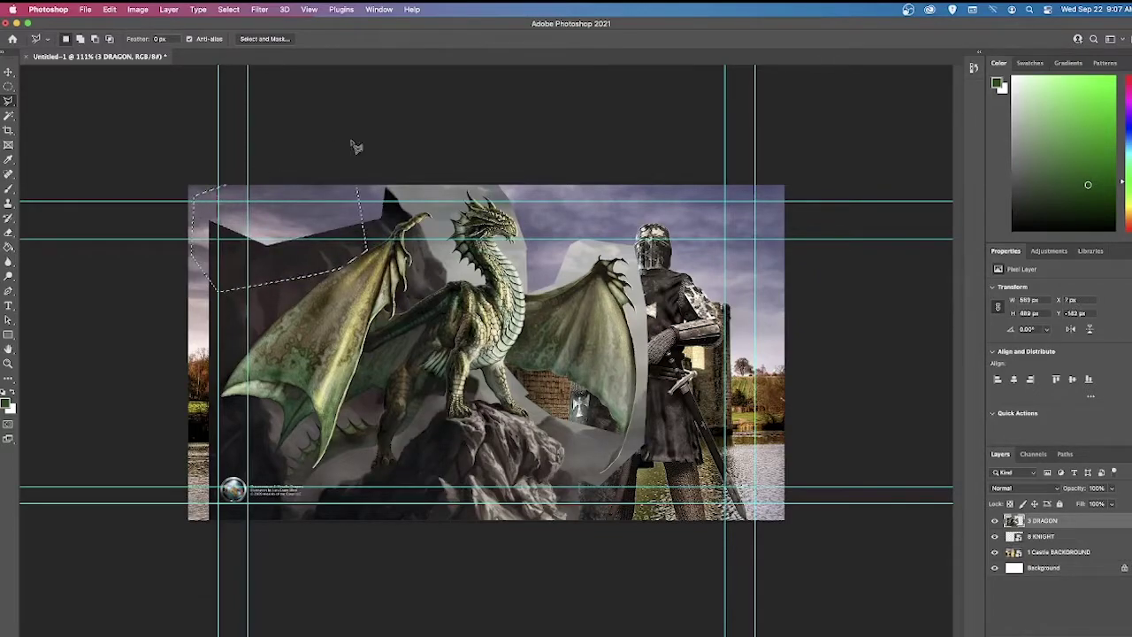
{"action": "key", "text": "super+minus"}
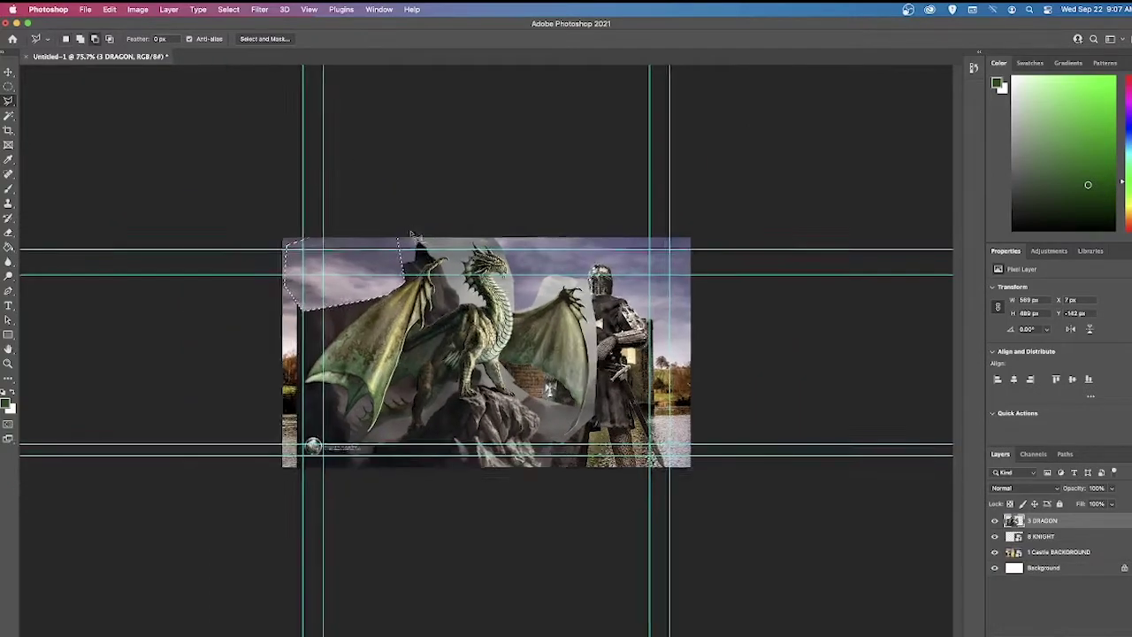
- Outline the small sky patch under the dragon's jaw with the Polygonal Lasso Tool, delete it, and clear the selection
{"action": "scroll", "coordinate": [416, 263], "scroll_direction": "up", "scroll_amount": 6}
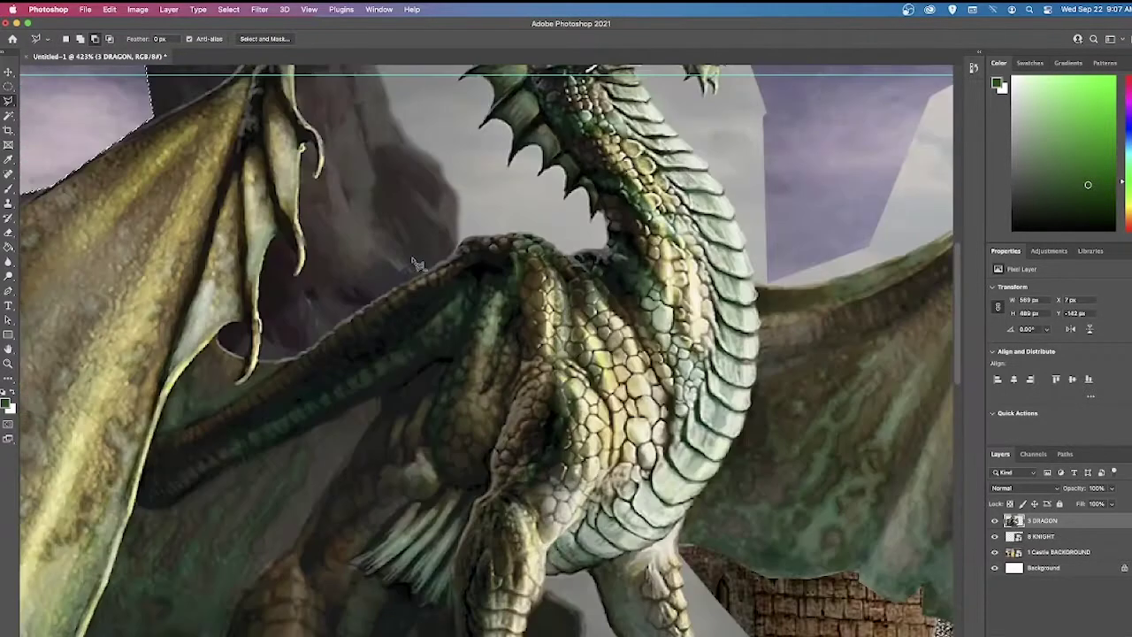
{"action": "left_click_drag", "start_coordinate": [416, 248], "coordinate": [444, 491]}
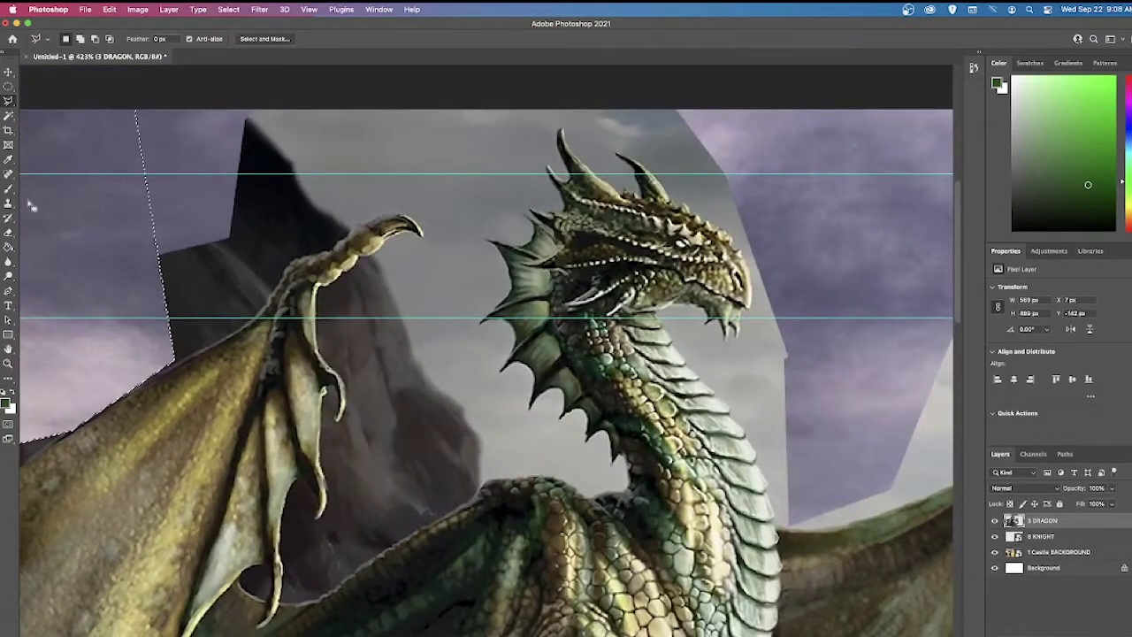
{"action": "left_click", "coordinate": [8, 100]}
{"action": "left_click", "coordinate": [64, 112]}
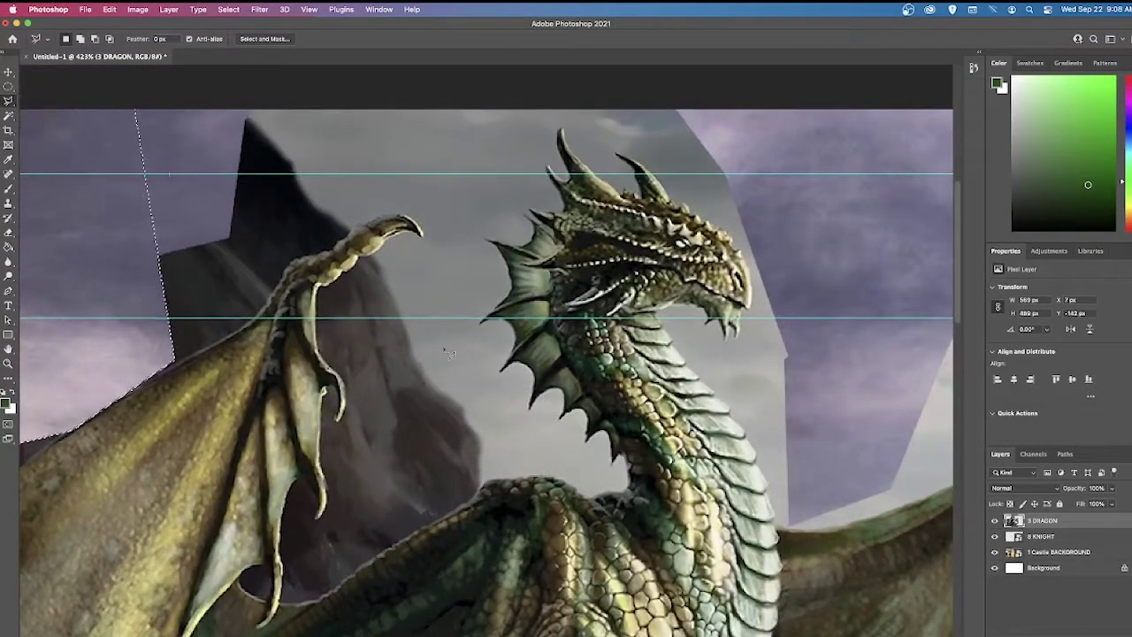
{"action": "scroll", "coordinate": [591, 394], "scroll_direction": "up", "scroll_amount": 5}
{"action": "scroll", "coordinate": [591, 394], "scroll_direction": "up", "scroll_amount": 1}
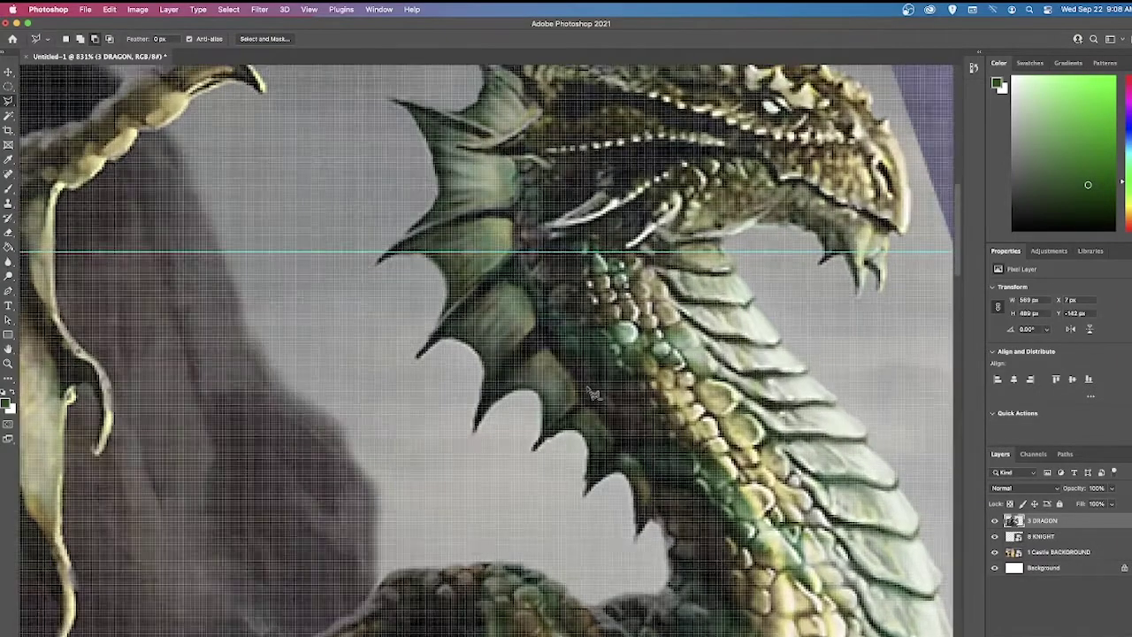
{"action": "left_click", "coordinate": [801, 228]}
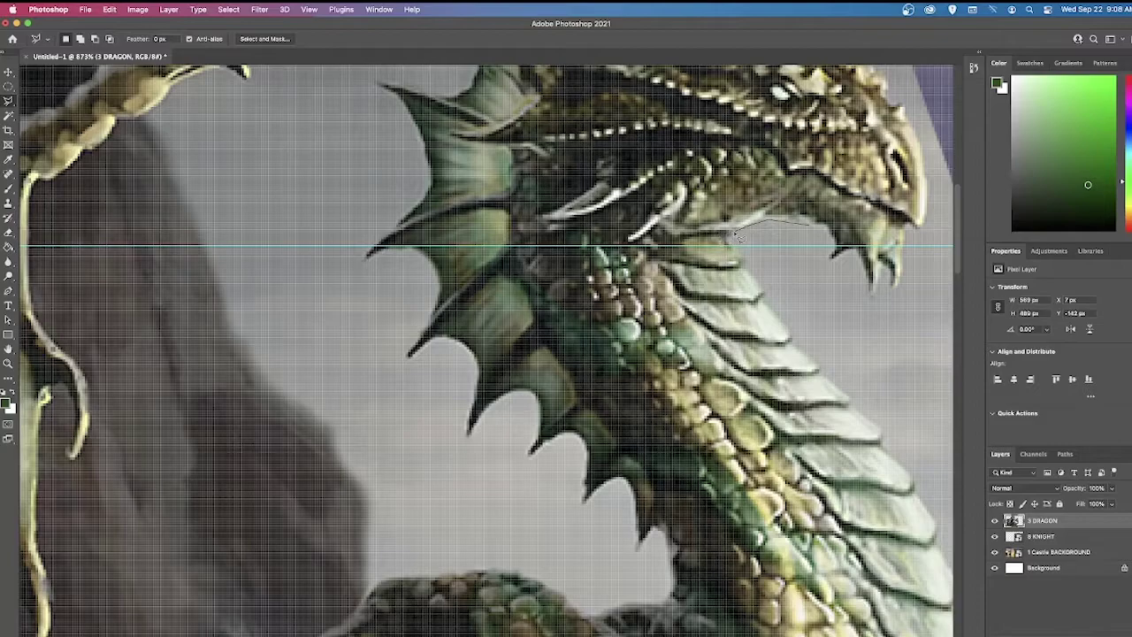
{"action": "left_click", "coordinate": [749, 269]}
{"action": "left_click", "coordinate": [829, 309]}
{"action": "double_click", "coordinate": [826, 239]}
{"action": "key", "text": "BackSpace"}
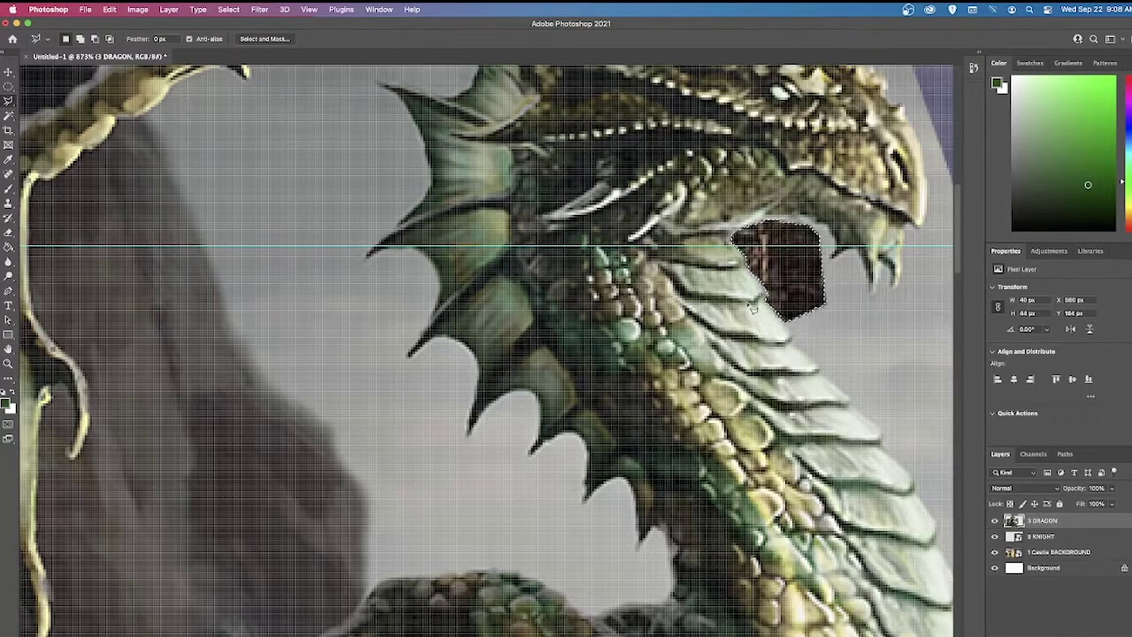
{"action": "key", "text": "super+d"}
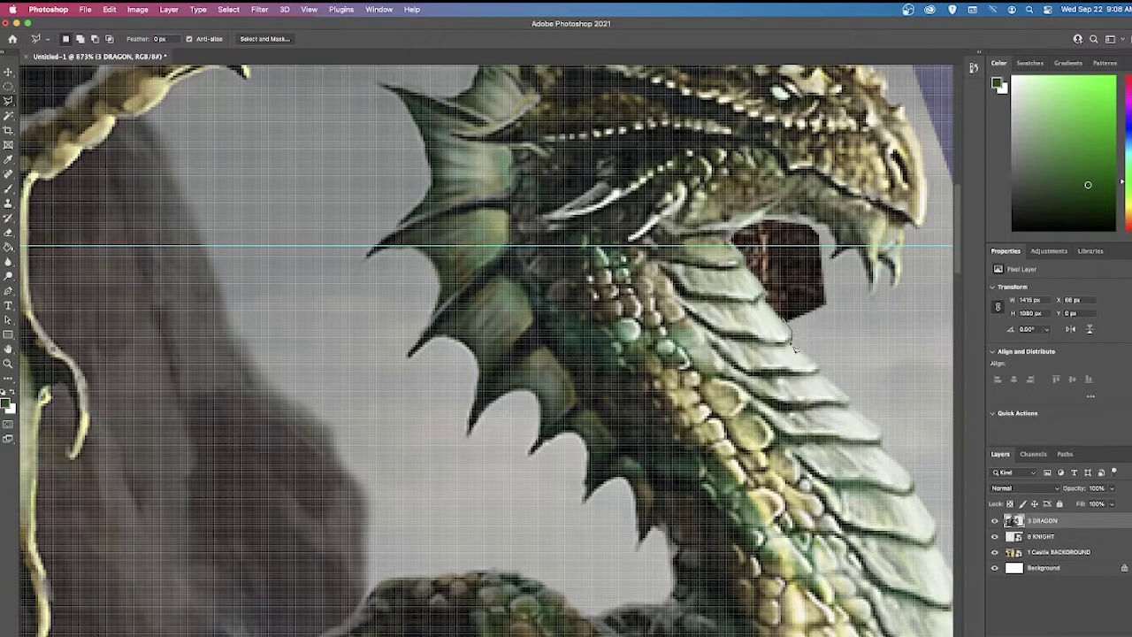
- Outline the adjoining sky patch farther down the front of the dragon's neck and delete it
{"action": "left_click", "coordinate": [880, 365]}
{"action": "left_click", "coordinate": [812, 279]}
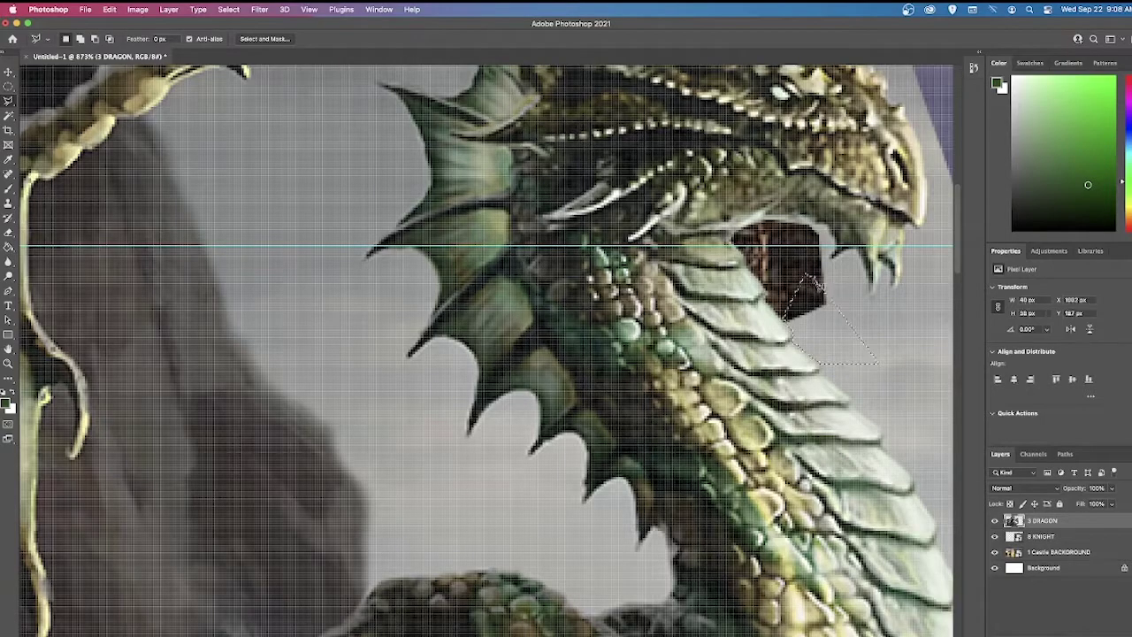
{"action": "key", "text": "alt+BackSpace"}
- Move the 3 DRAGON layer to the lower-left part of the composite, in front of the castle's left side
{"action": "scroll", "coordinate": [721, 314], "scroll_direction": "down", "scroll_amount": 1}
{"action": "scroll", "coordinate": [721, 314], "scroll_direction": "down", "scroll_amount": 3}
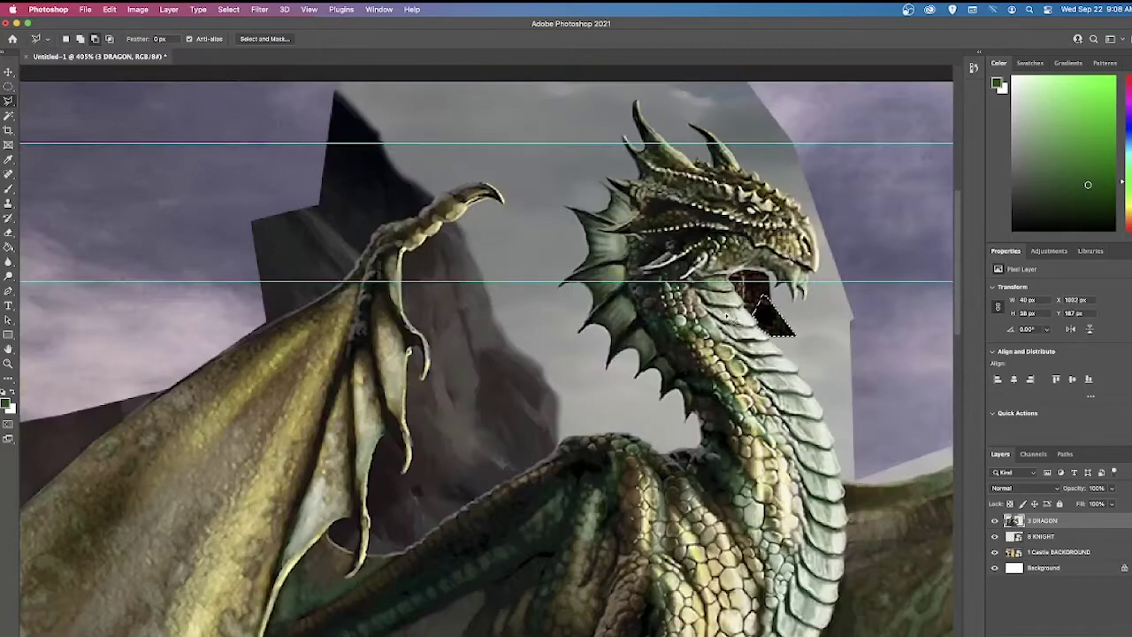
{"action": "scroll", "coordinate": [727, 316], "scroll_direction": "down", "scroll_amount": 5}
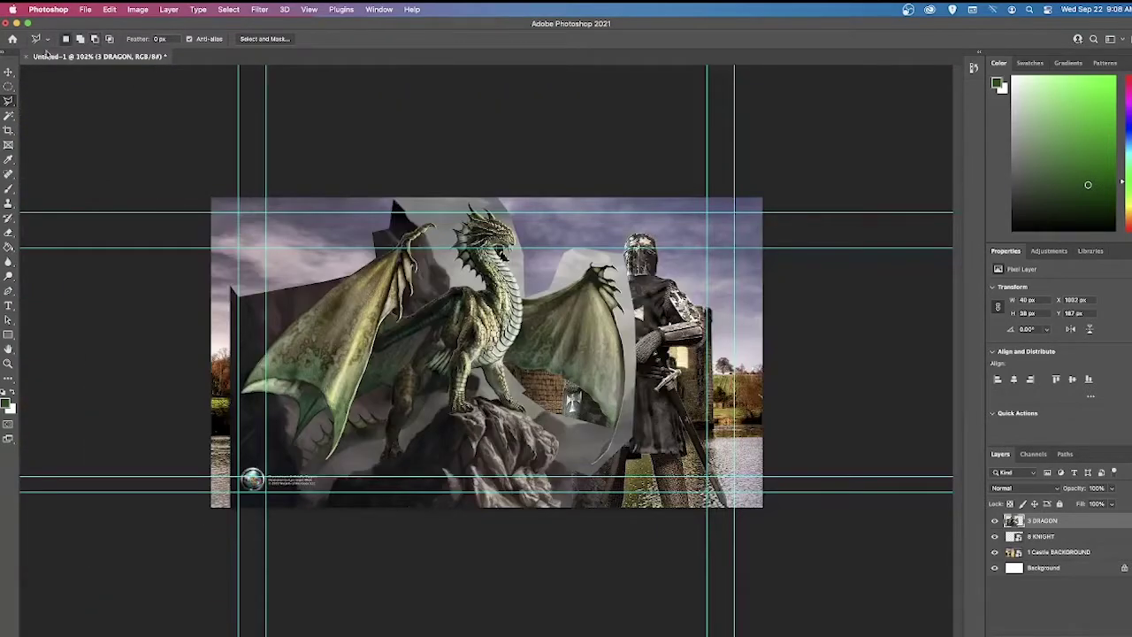
{"action": "key", "text": "v"}
{"action": "mouse_move", "coordinate": [455, 323]}
{"action": "left_mouse_down"}
{"action": "mouse_move", "coordinate": [379, 343]}
{"action": "mouse_move", "coordinate": [375, 546]}
{"action": "mouse_move", "coordinate": [296, 563]}
{"action": "mouse_move", "coordinate": [303, 574]}
{"action": "left_mouse_up"}
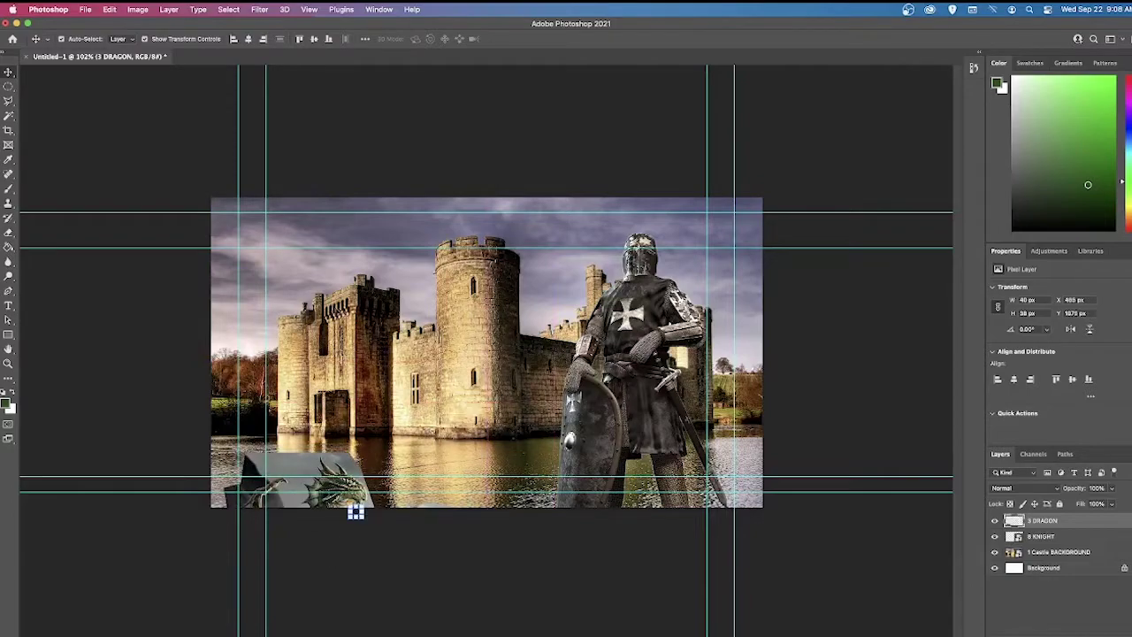
{"action": "left_click_drag", "start_coordinate": [325, 471], "coordinate": [360, 283]}
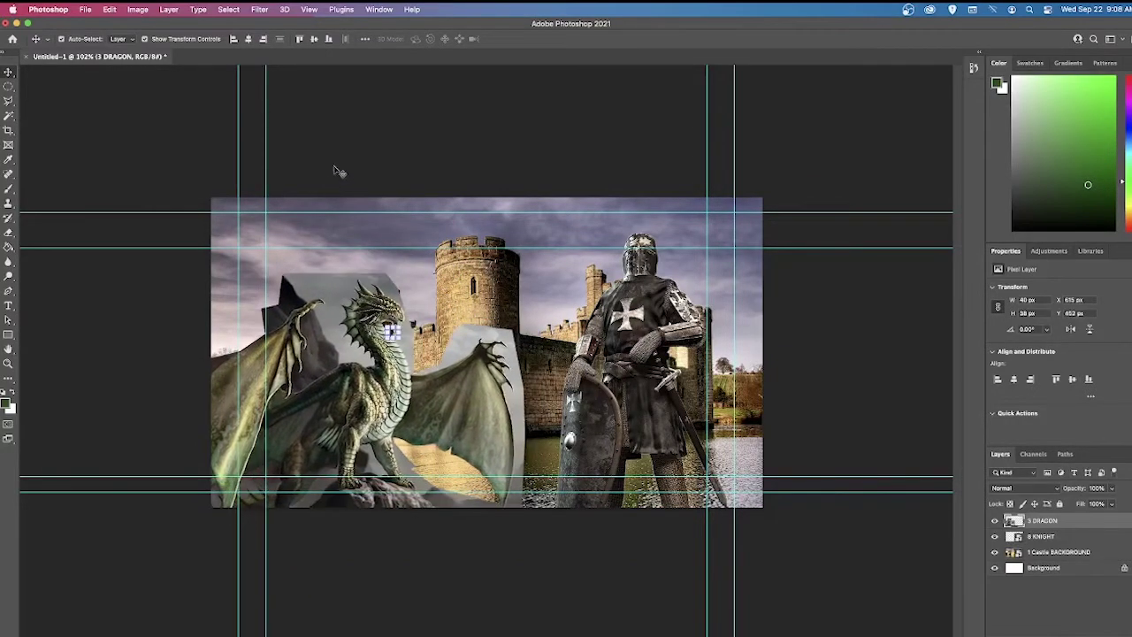
- Switch to Finder, open the Castle Practice (5) folder through 1 MISTA PLACE, VP20s and 1 PHOTOSHOP, and enlarge the window
{"action": "left_click", "coordinate": [18, 24]}
{"action": "double_click", "coordinate": [71, 111]}
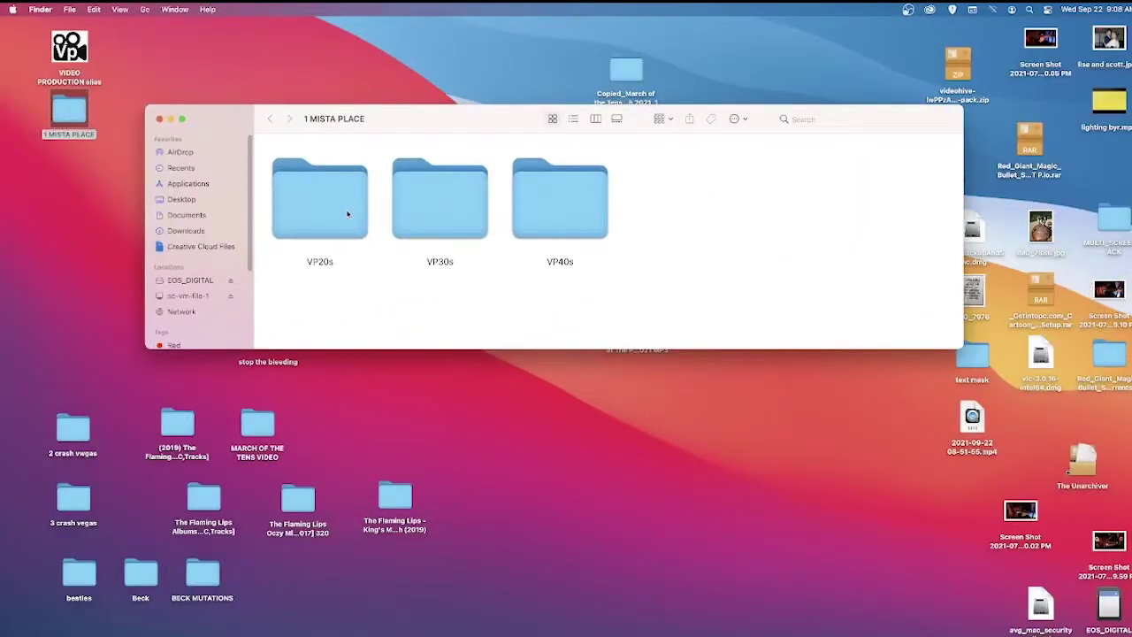
{"action": "double_click", "coordinate": [348, 213]}
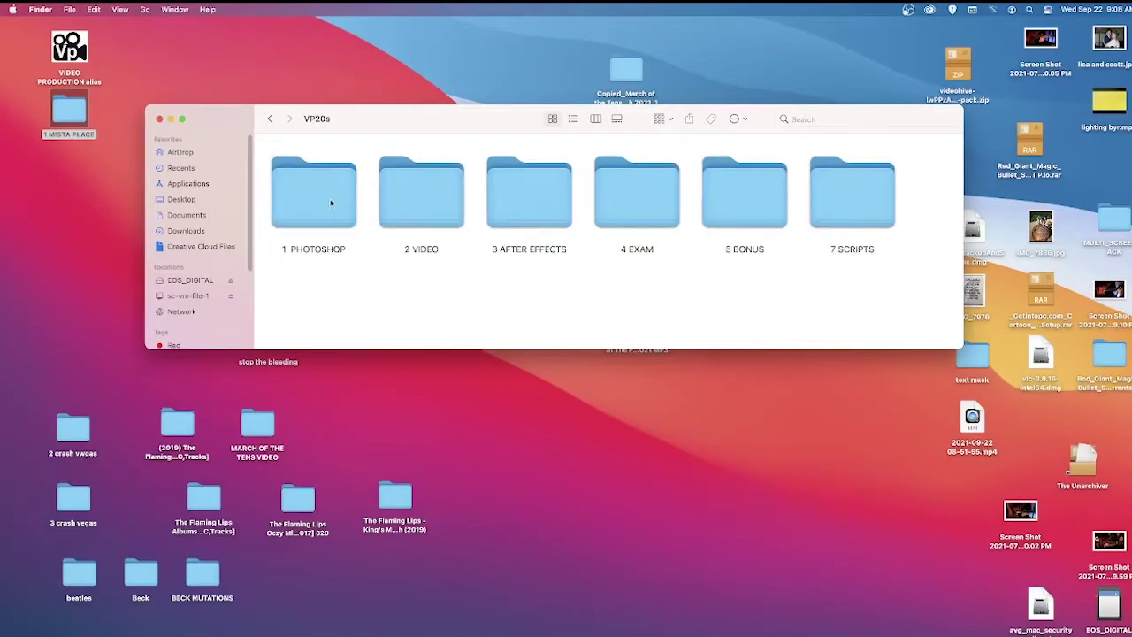
{"action": "double_click", "coordinate": [332, 200]}
{"action": "double_click", "coordinate": [333, 200]}
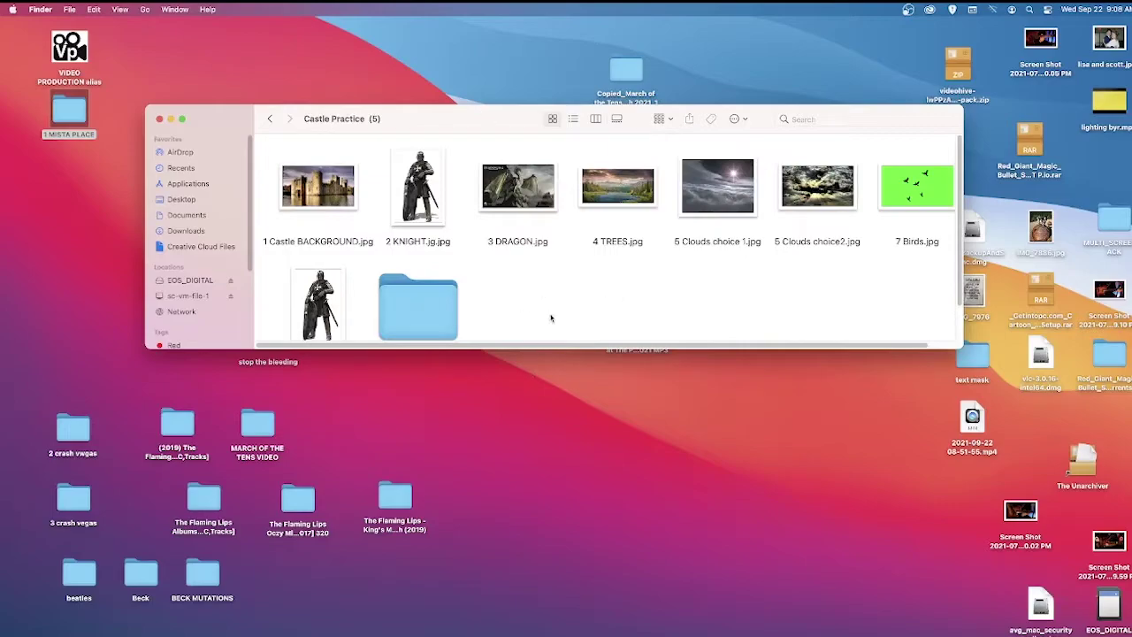
{"action": "left_click_drag", "start_coordinate": [556, 349], "coordinate": [556, 449]}
- Open the image in the EXAMPLE of a completed Castle project folder, examine the finished composite, and close it
{"action": "left_click", "coordinate": [440, 292]}
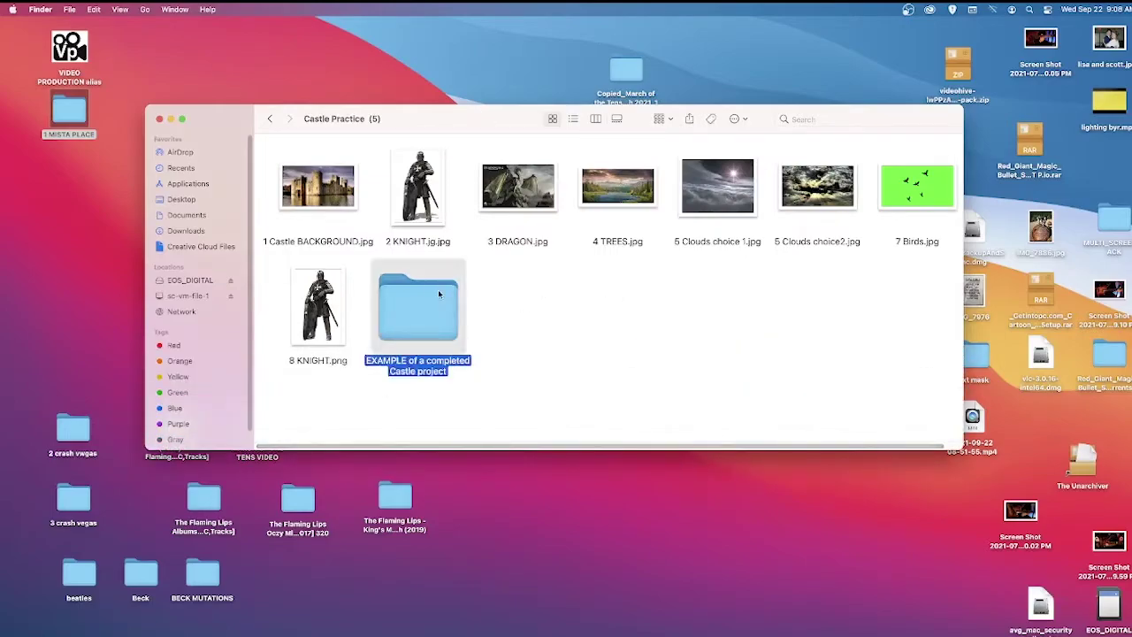
{"action": "double_click", "coordinate": [439, 294]}
{"action": "double_click", "coordinate": [298, 159]}
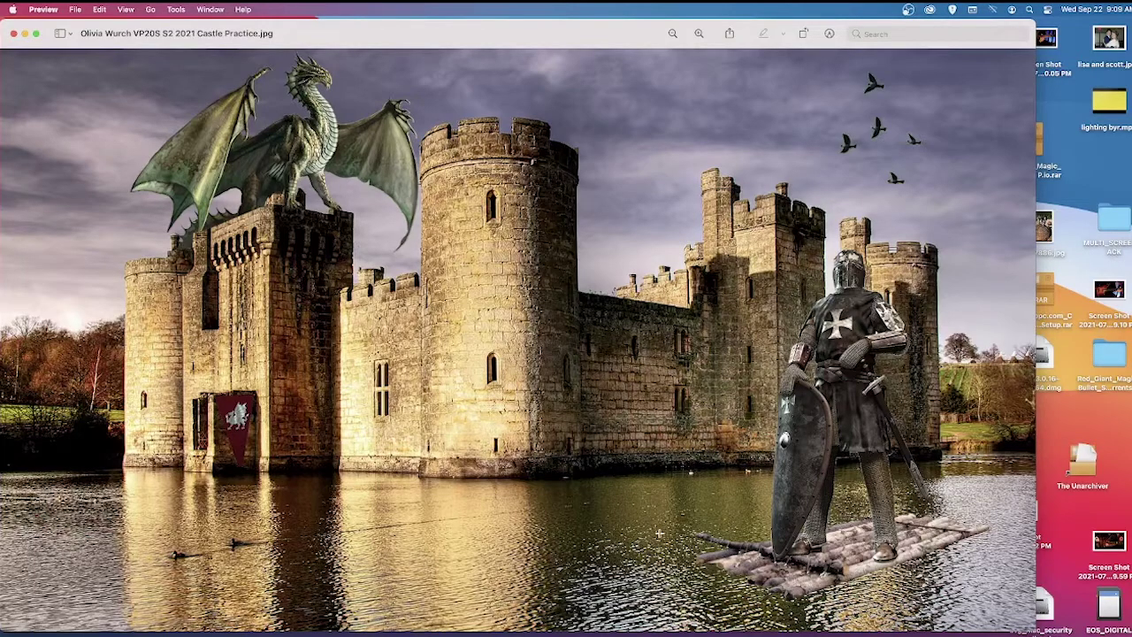
{"action": "left_click", "coordinate": [13, 34]}
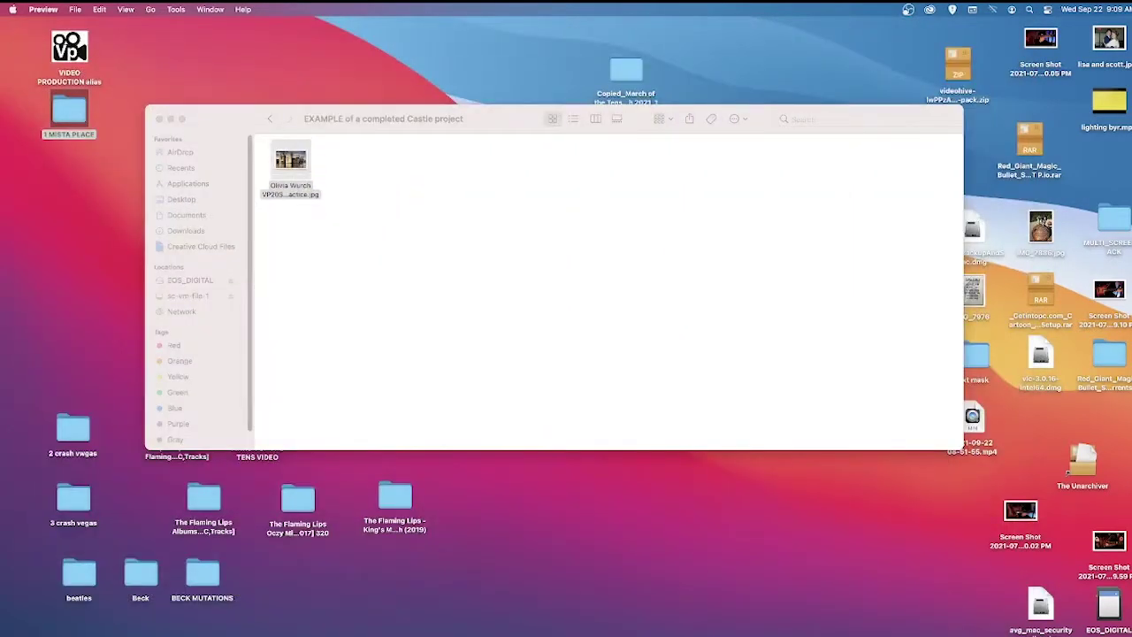
- Switch back to the castle composite in Photoshop and activate the Lasso tool
{"action": "left_click", "coordinate": [421, 619]}
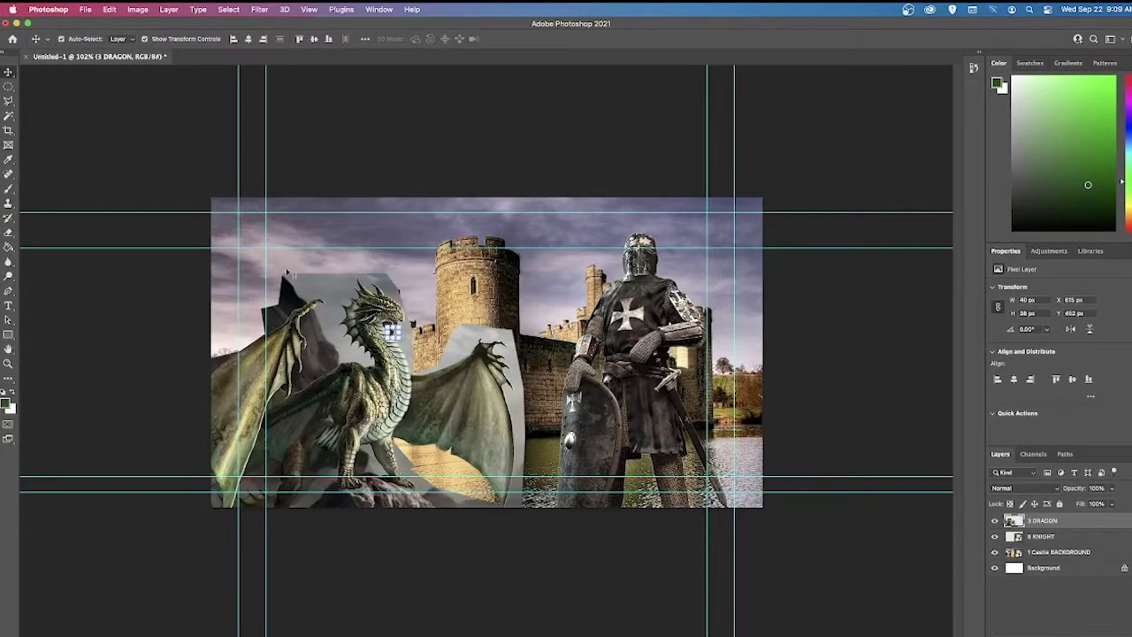
{"action": "left_click", "coordinate": [8, 100]}
{"action": "left_click", "coordinate": [82, 109]}
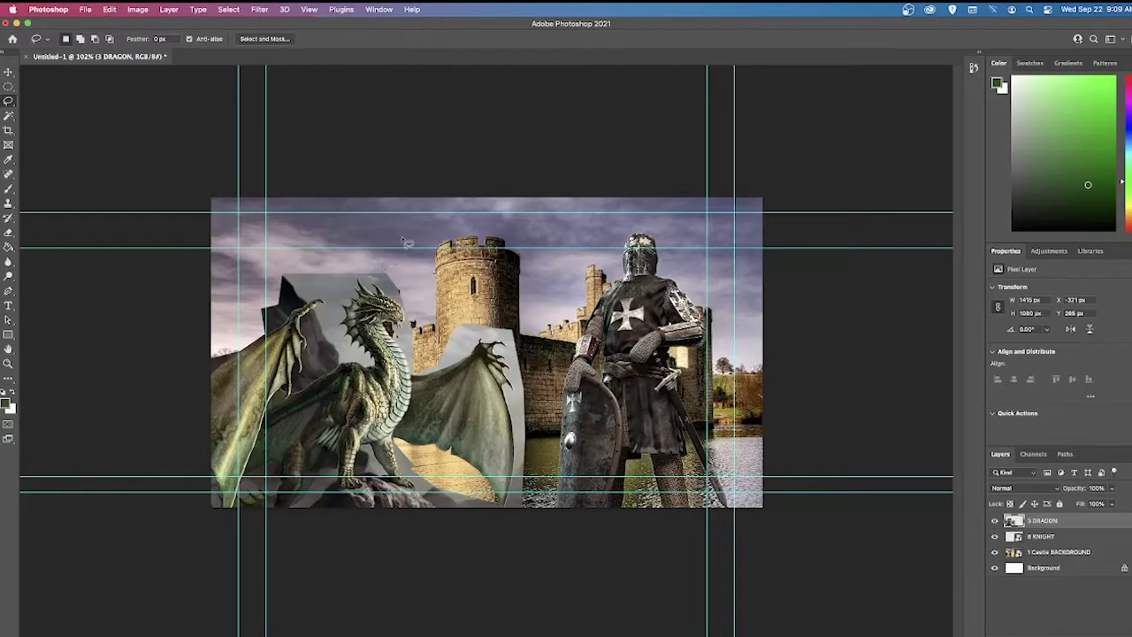
- Save the composite in the Castle Practice (5) folder as the Photoshop file Mista Place VP20s S1 2021 CASTLE.psd
{"action": "left_click", "coordinate": [85, 10]}
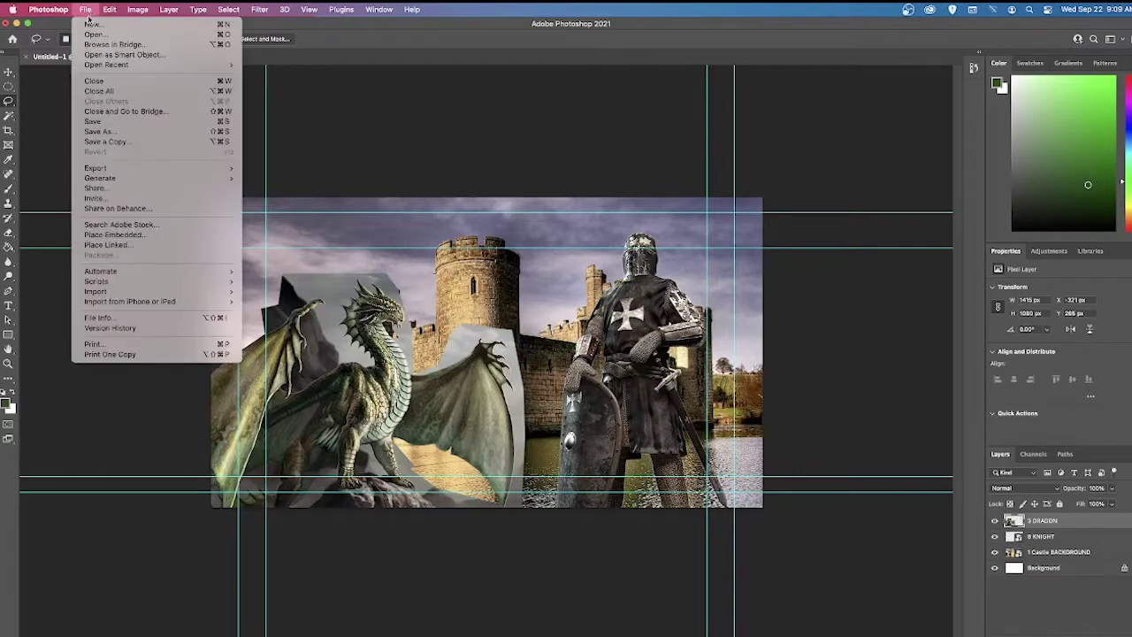
{"action": "left_click", "coordinate": [138, 141]}
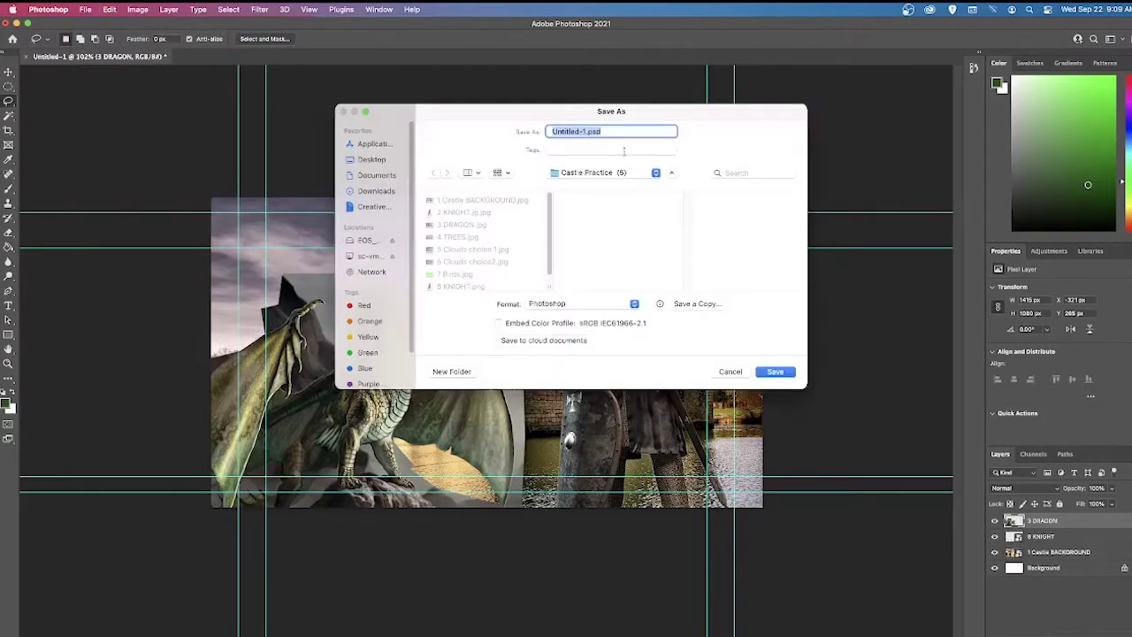
{"action": "left_click", "coordinate": [586, 131]}
{"action": "double_click", "coordinate": [586, 131]}
{"action": "key", "text": "BackSpace"}
{"action": "key", "text": "Return"}
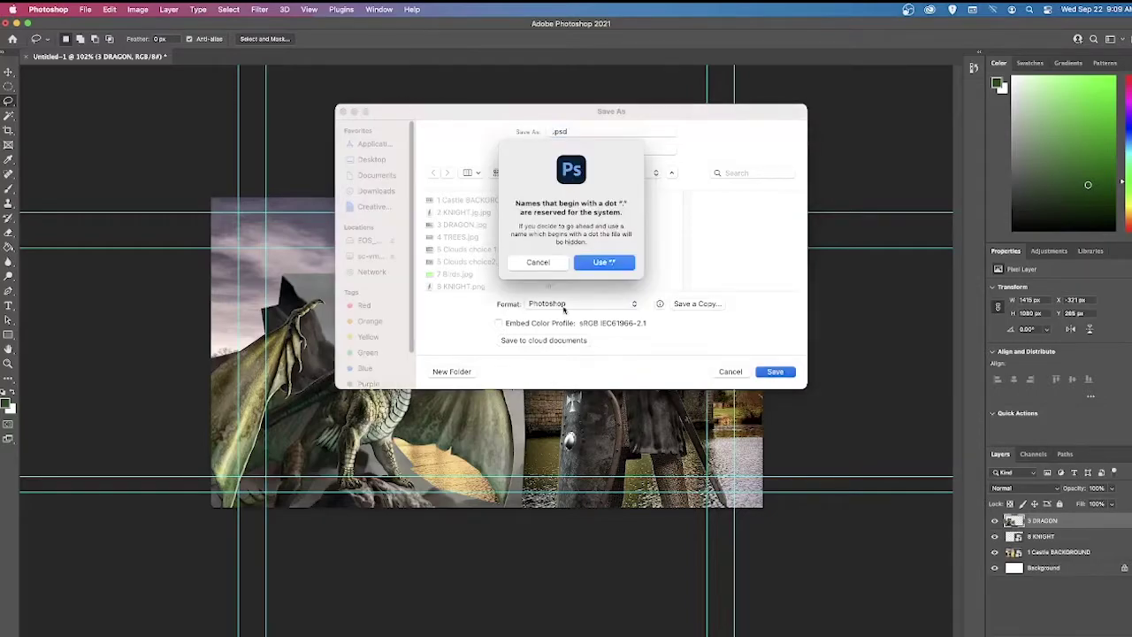
{"action": "left_click", "coordinate": [536, 262]}
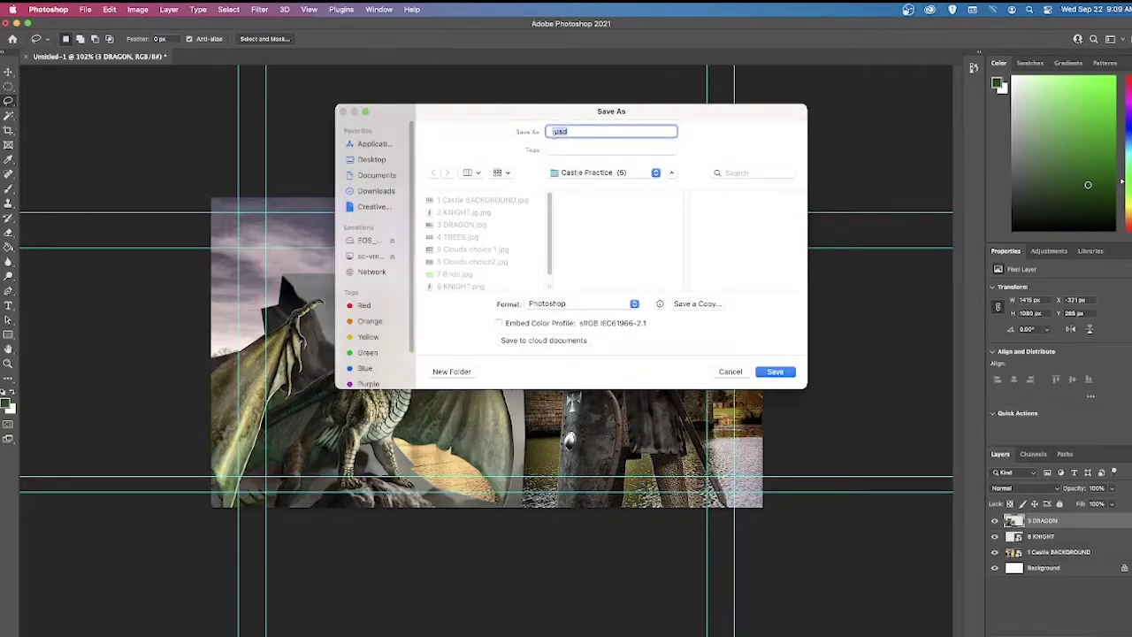
{"action": "type", "text": "Mista Place VP20s"}
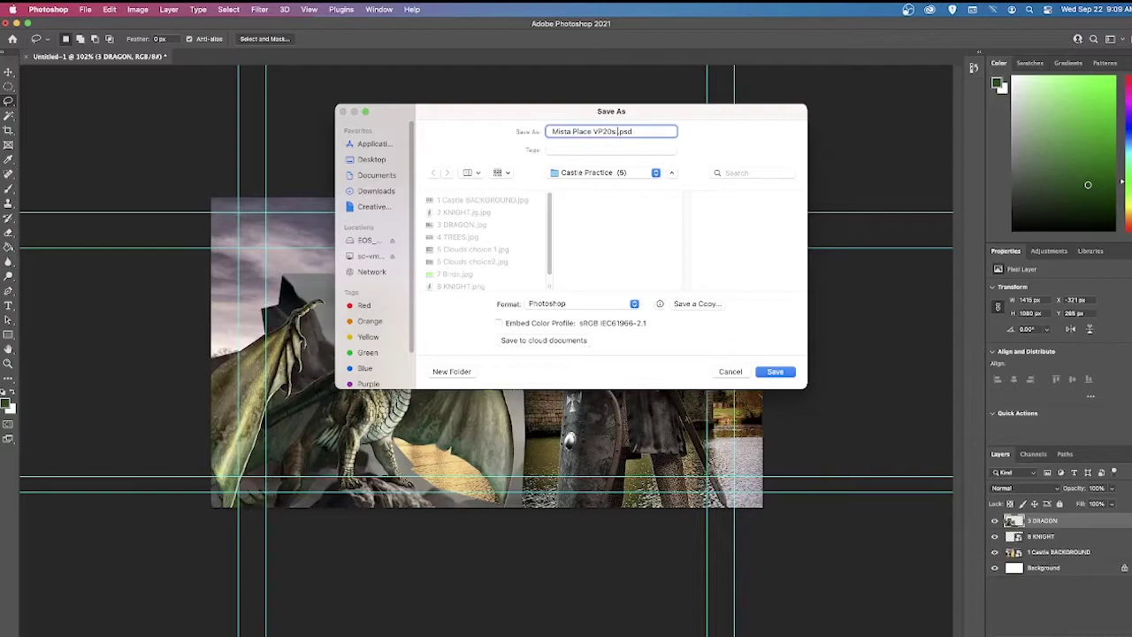
{"action": "type", "text": " S1 2021 CASTLE"}
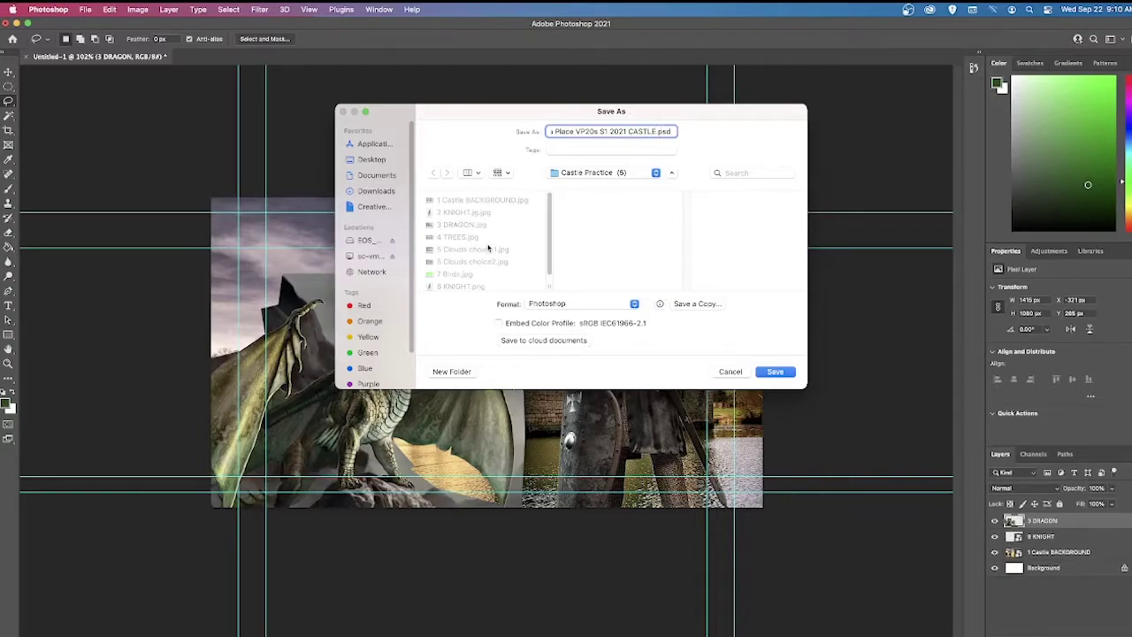
{"action": "left_click", "coordinate": [775, 372]}
{"action": "left_click", "coordinate": [707, 273]}
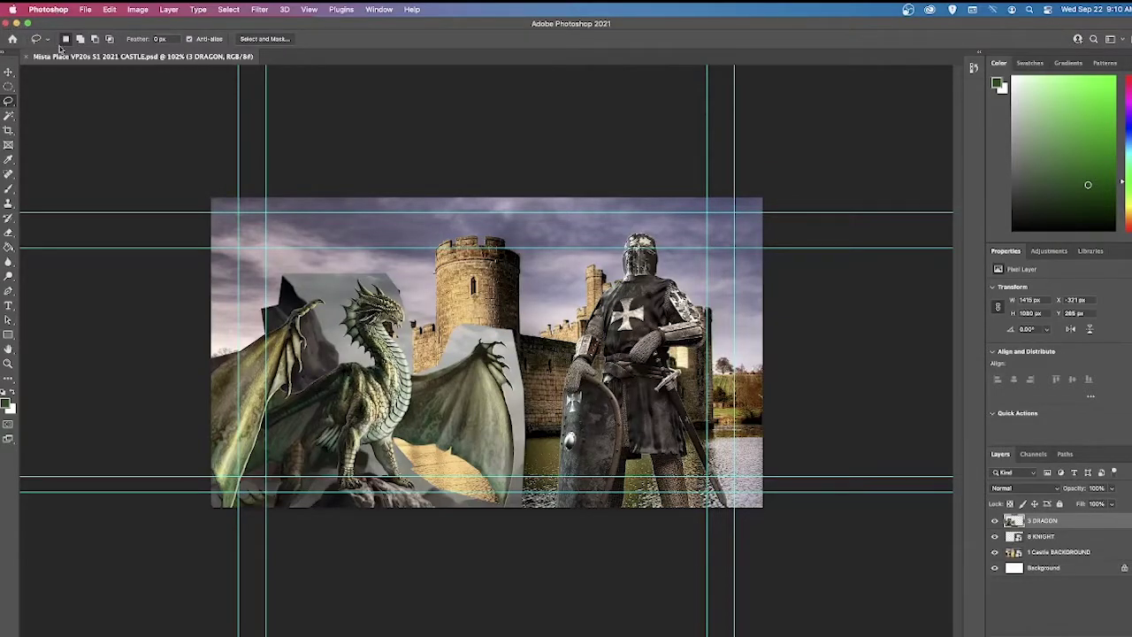
- Close the composite and reopen Mista Place VP20s S1 2021 CASTLE.psd from the Castle Practice (5) folder
{"action": "left_click", "coordinate": [28, 58]}
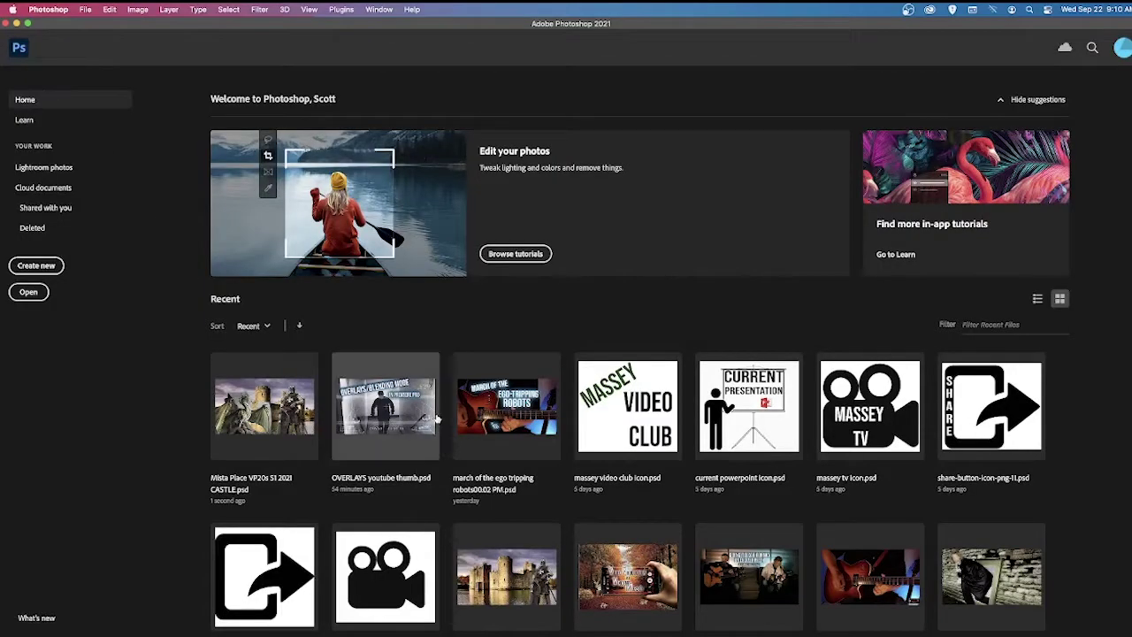
{"action": "left_click", "coordinate": [28, 291]}
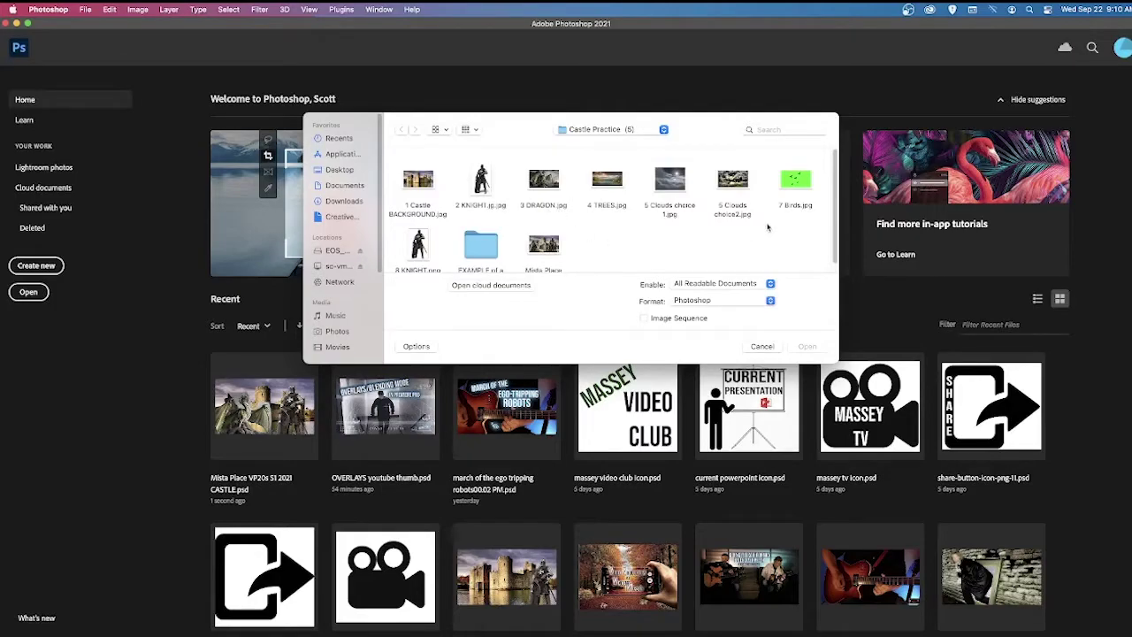
{"action": "scroll", "coordinate": [655, 221], "scroll_direction": "down", "scroll_amount": 1}
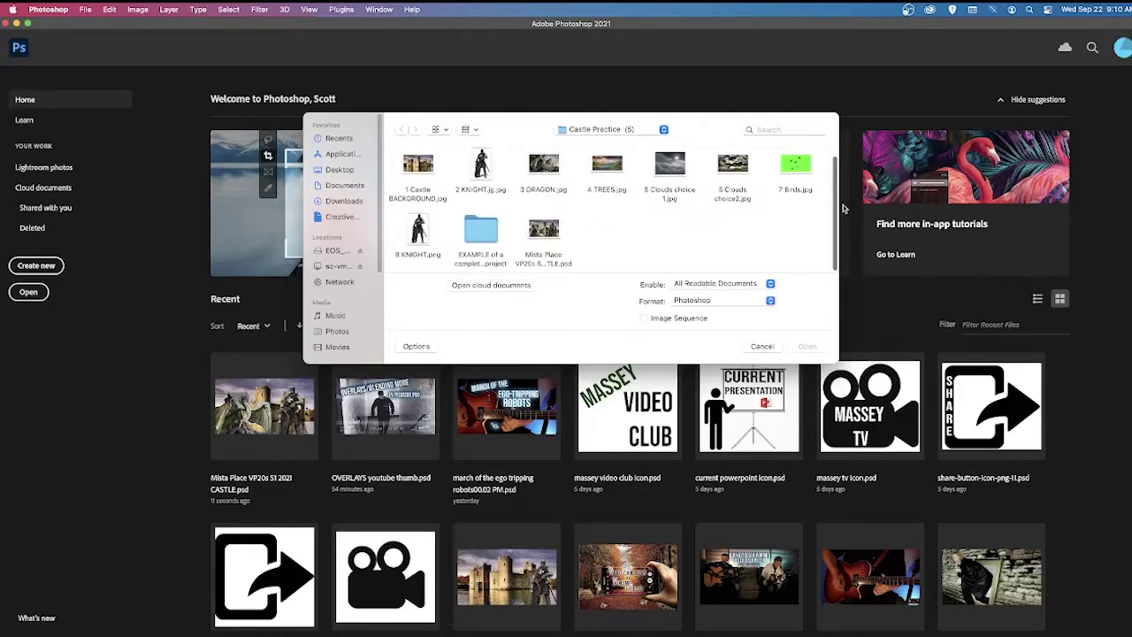
{"action": "left_click", "coordinate": [542, 234]}
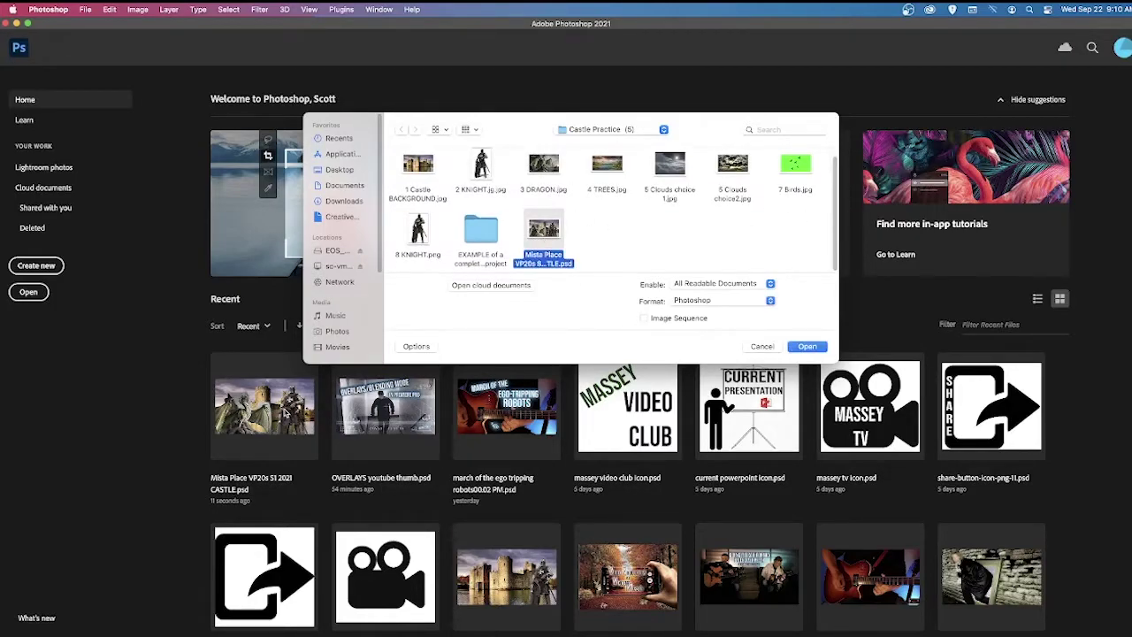
{"action": "left_click", "coordinate": [808, 347]}
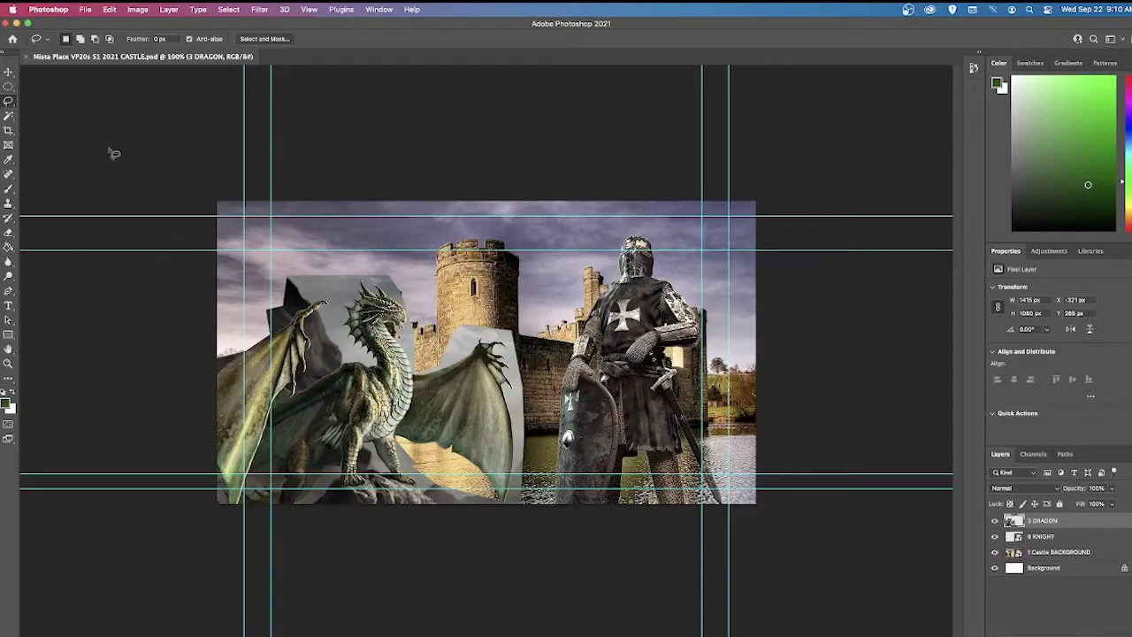
- Delete the 3 DRAGON, 8 KNIGHT and 1 Castle BACKGROUND layers, keeping only the white Background
{"action": "left_click", "coordinate": [9, 72]}
{"action": "key", "text": "Delete"}
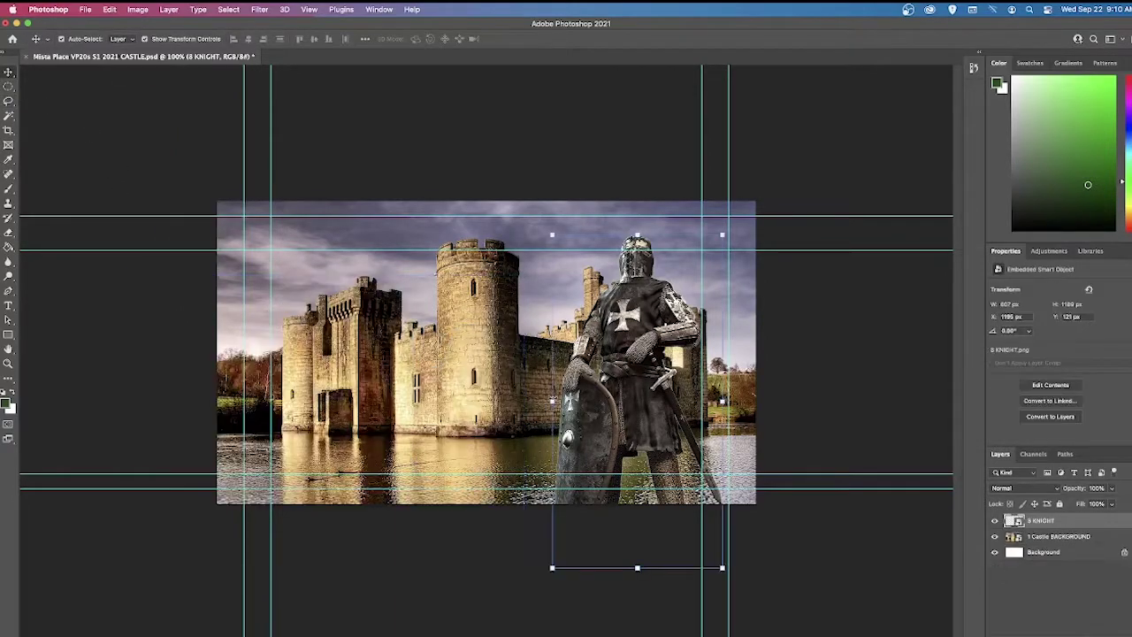
{"action": "key", "text": "alt+bracketleft"}
{"action": "key", "text": "Delete"}
{"action": "key", "text": "Delete"}
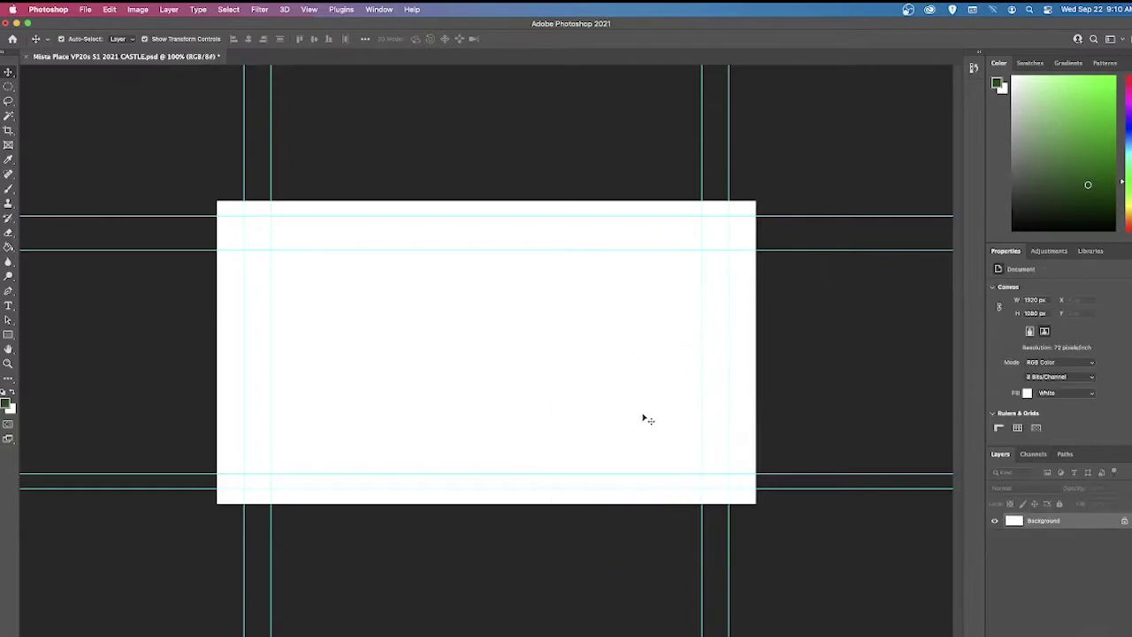
- Place the finished example image from the completed Castle project folder as an embedded layer filling the canvas, and save the PSD
{"action": "left_click", "coordinate": [86, 10]}
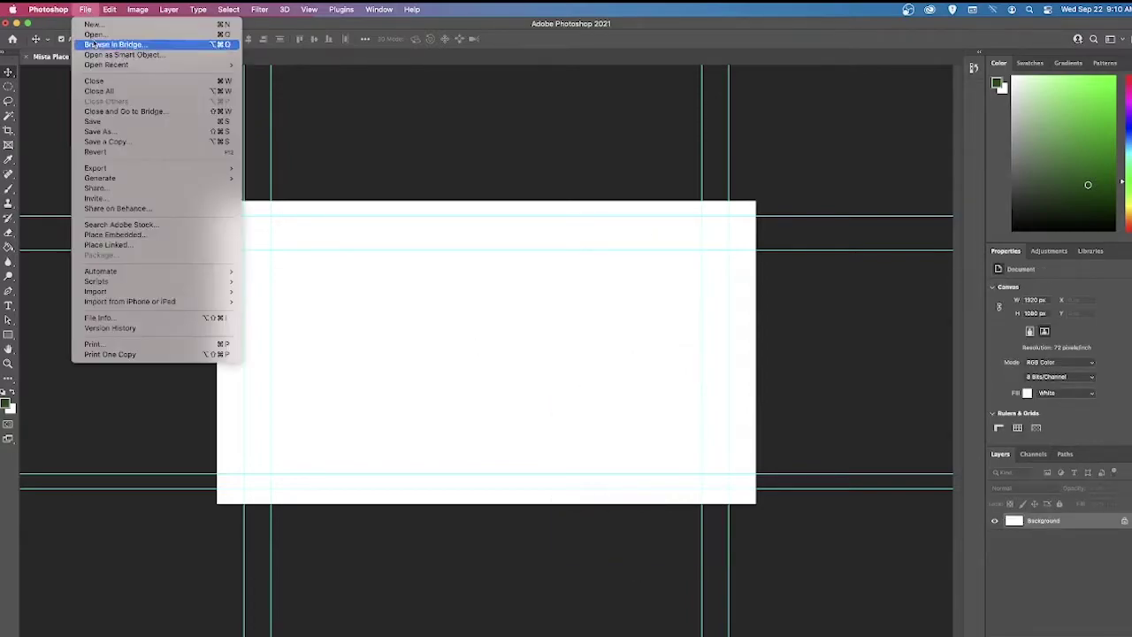
{"action": "left_click", "coordinate": [132, 236]}
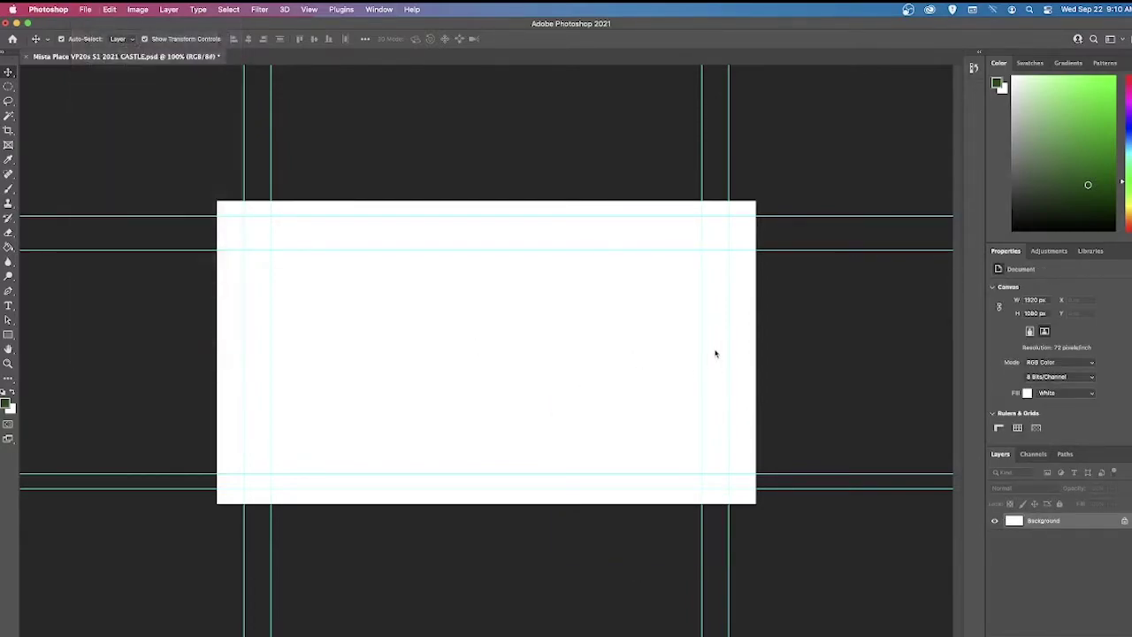
{"action": "left_click", "coordinate": [481, 246]}
{"action": "double_click", "coordinate": [481, 246]}
{"action": "left_click", "coordinate": [413, 183]}
{"action": "double_click", "coordinate": [412, 182]}
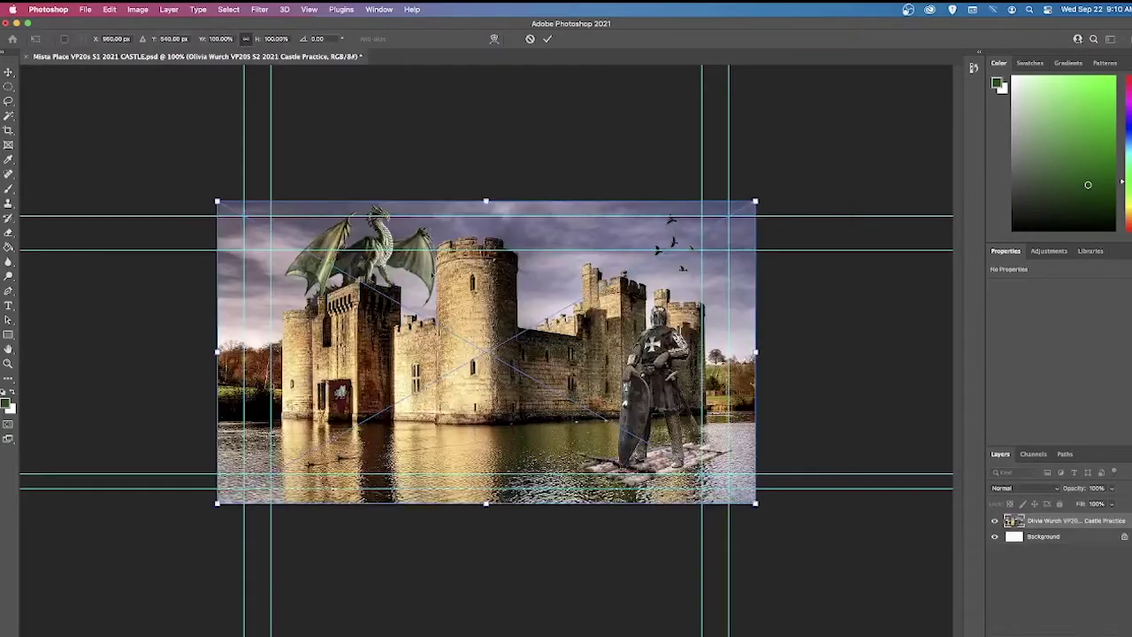
{"action": "left_click", "coordinate": [8, 100]}
{"action": "left_click", "coordinate": [44, 99]}
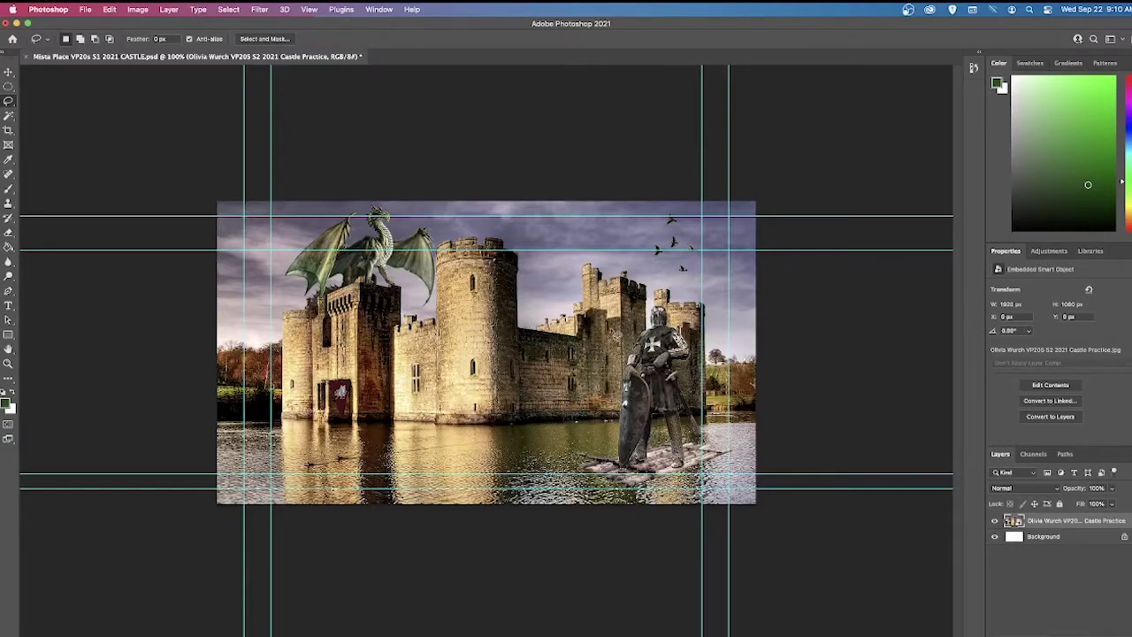
{"action": "left_click", "coordinate": [85, 9]}
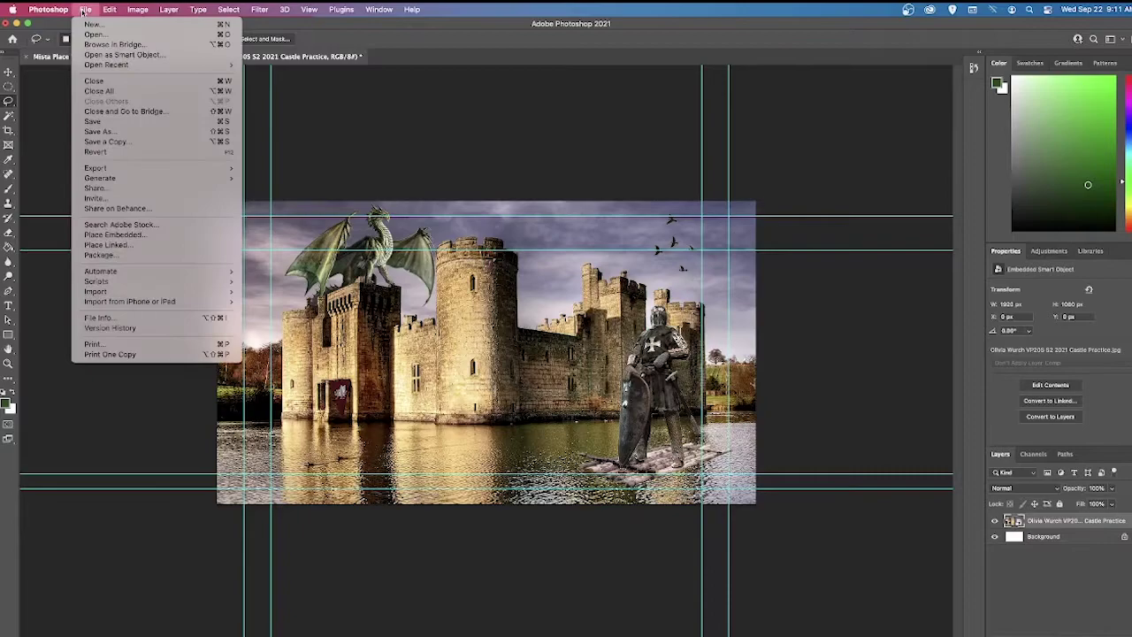
{"action": "left_click", "coordinate": [127, 123]}
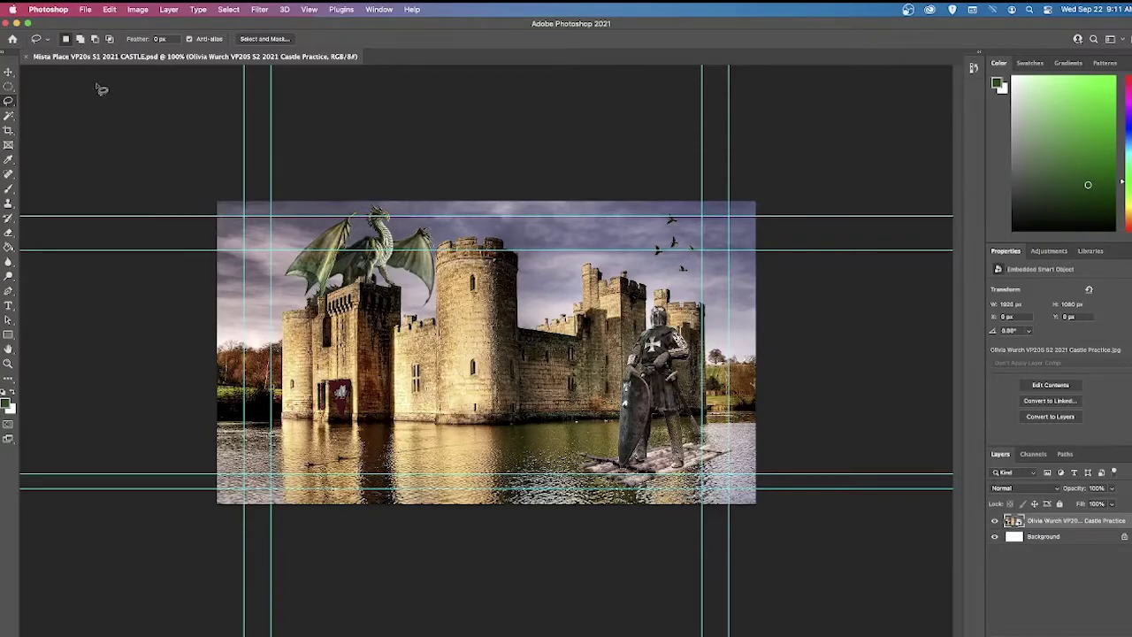
- Export the 1920 x 1080 composite as a JPG with the quality set to Great
{"action": "left_click", "coordinate": [86, 10]}
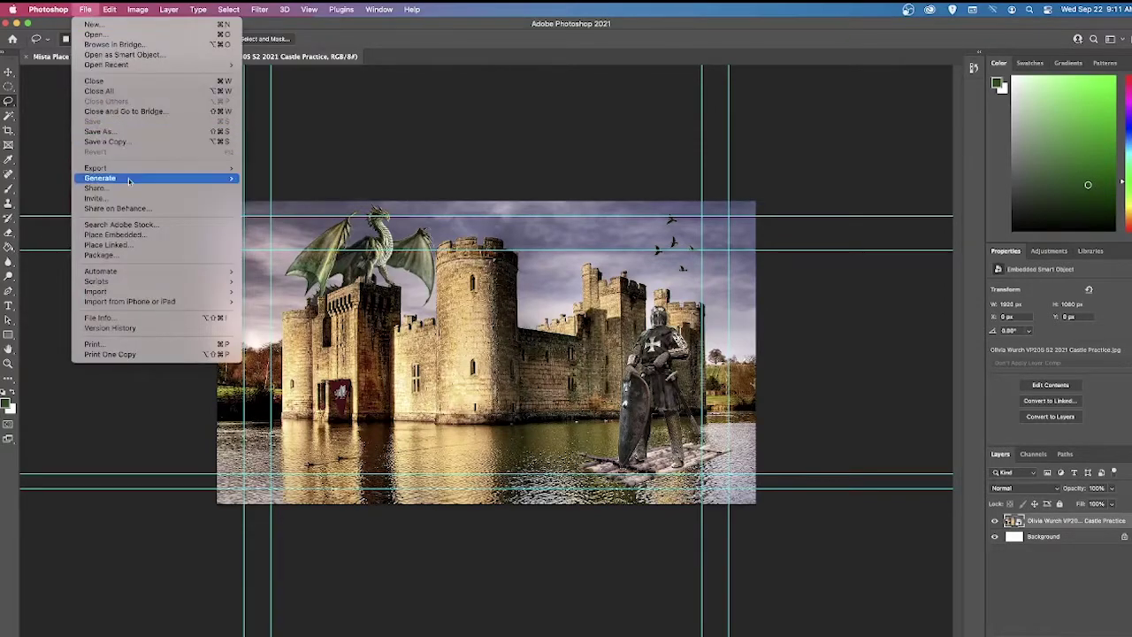
{"action": "mouse_move", "coordinate": [135, 171]}
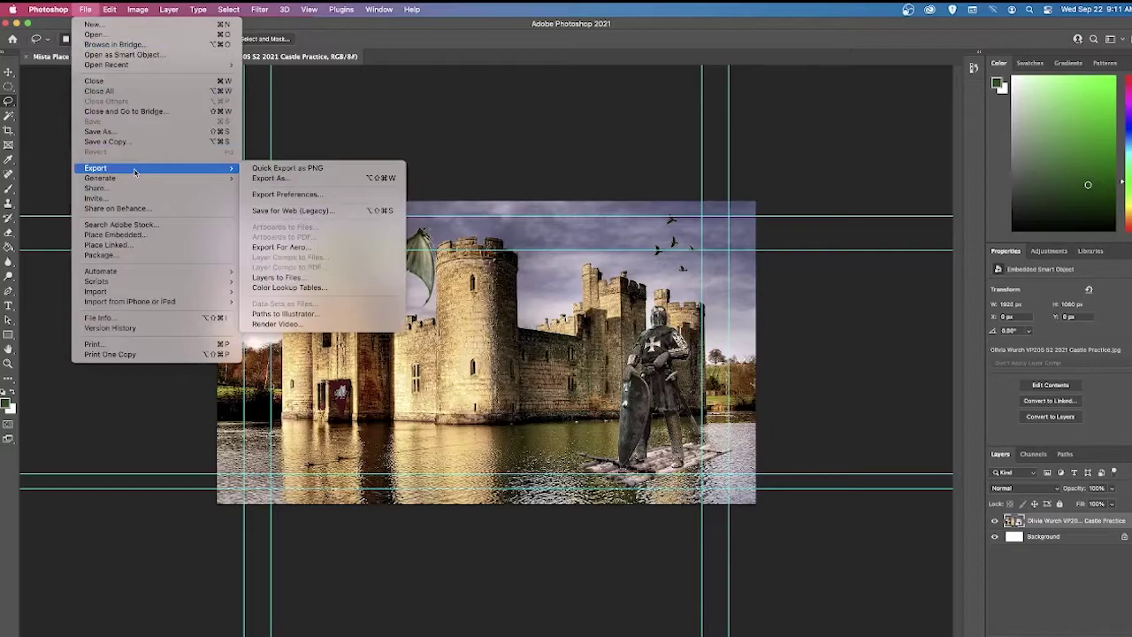
{"action": "left_click", "coordinate": [326, 180]}
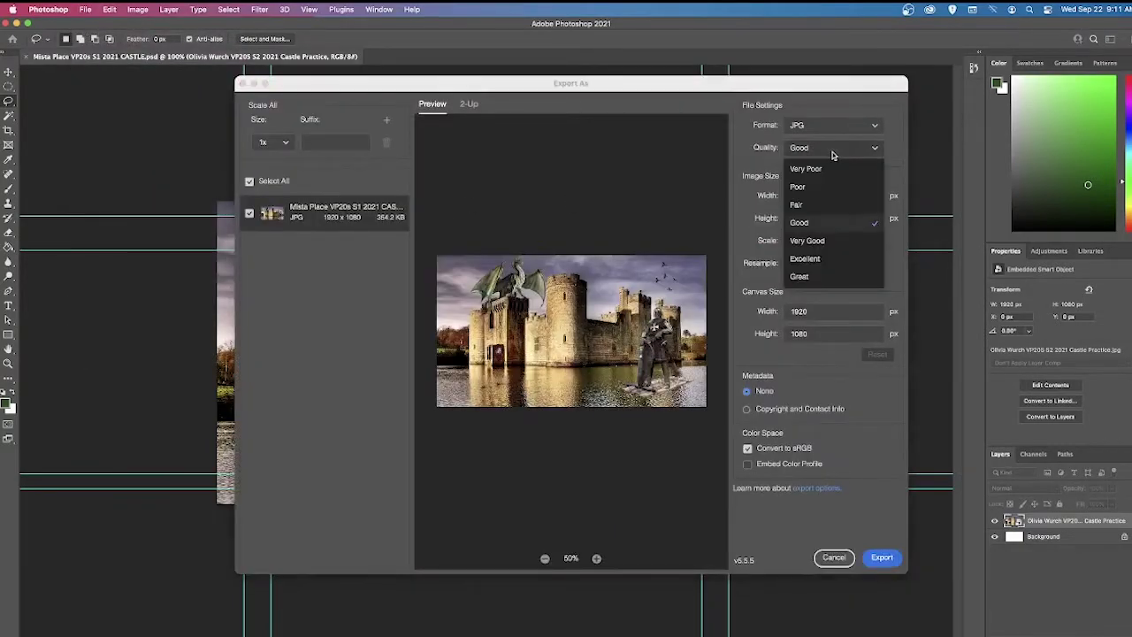
{"action": "left_click", "coordinate": [804, 276]}
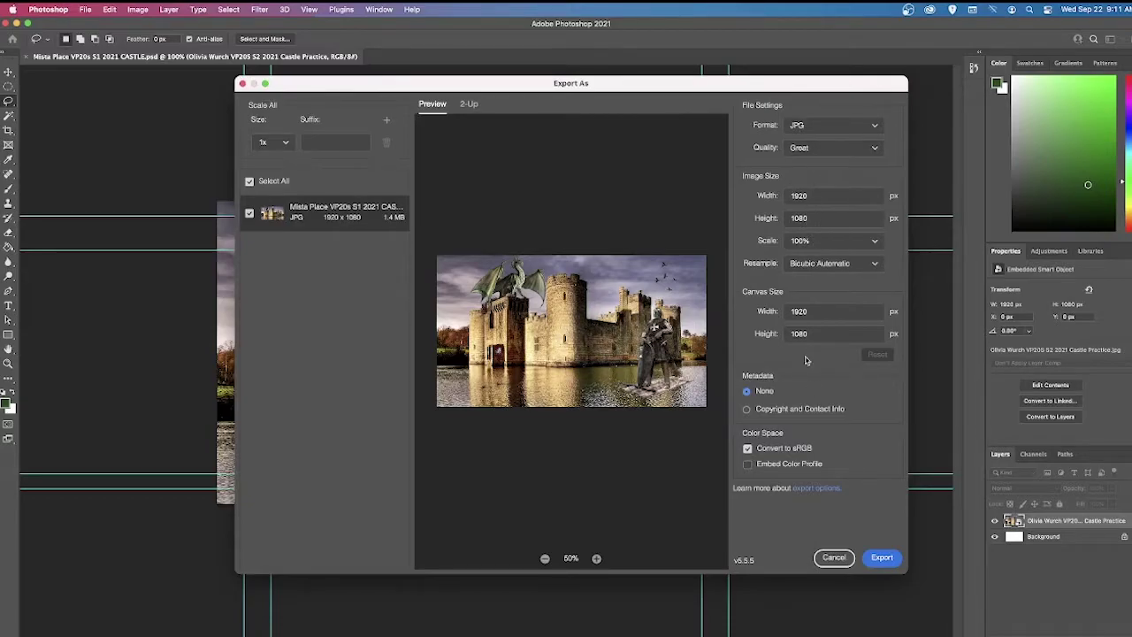
{"action": "left_click", "coordinate": [884, 561]}
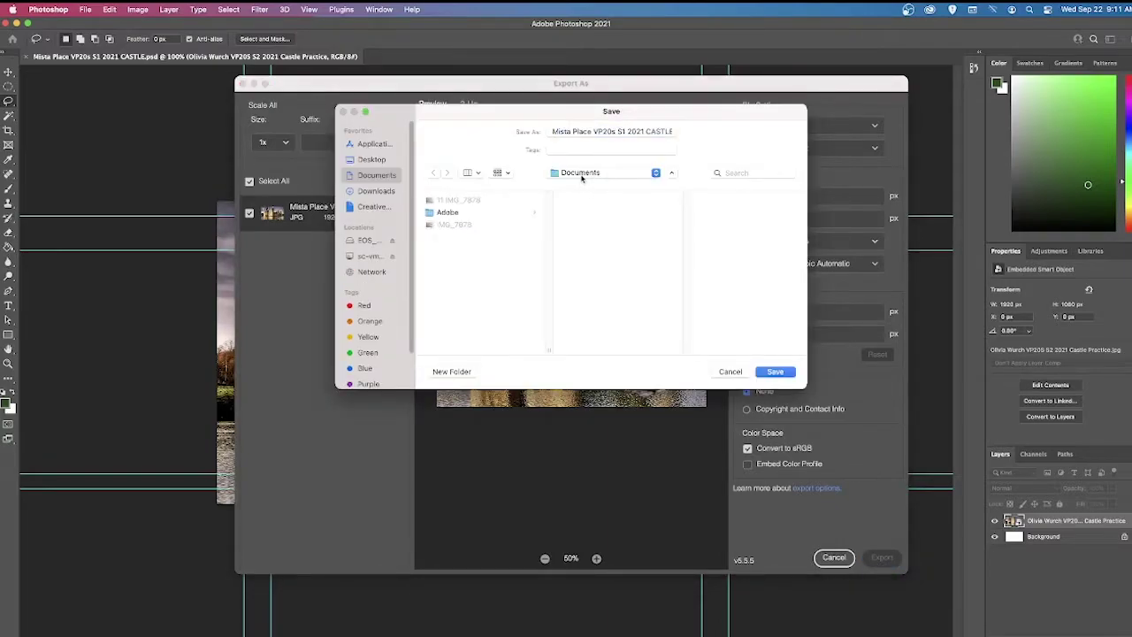
- Set the JPG export location to the VP20s folder inside 1 MISTA PLACE on the Desktop, showing its contents as icons
{"action": "left_click", "coordinate": [377, 160]}
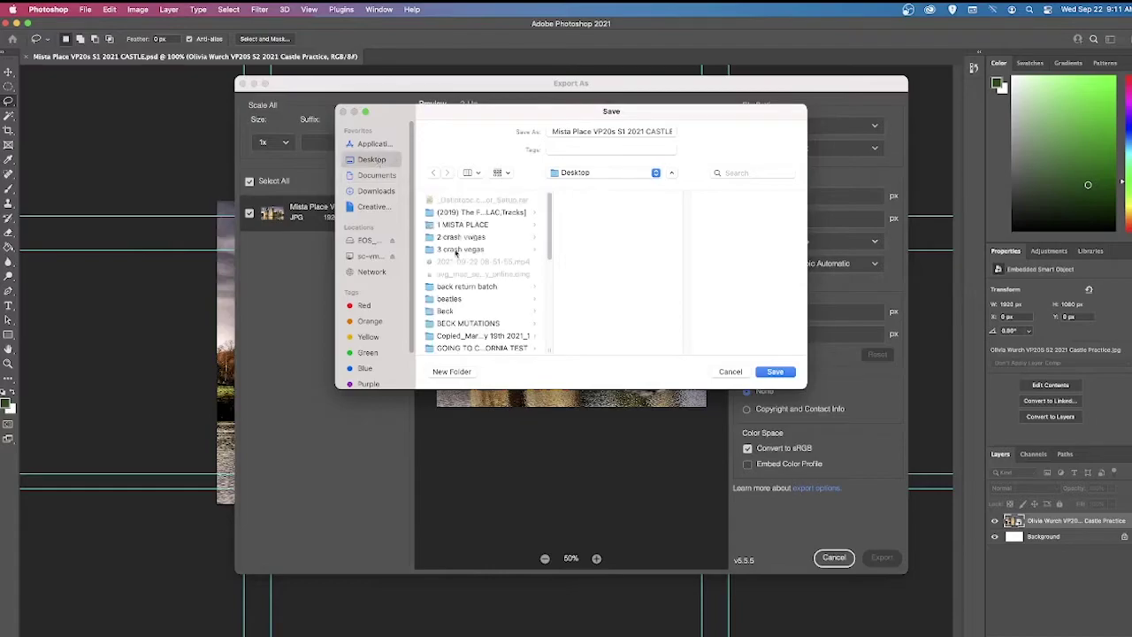
{"action": "left_click", "coordinate": [469, 225]}
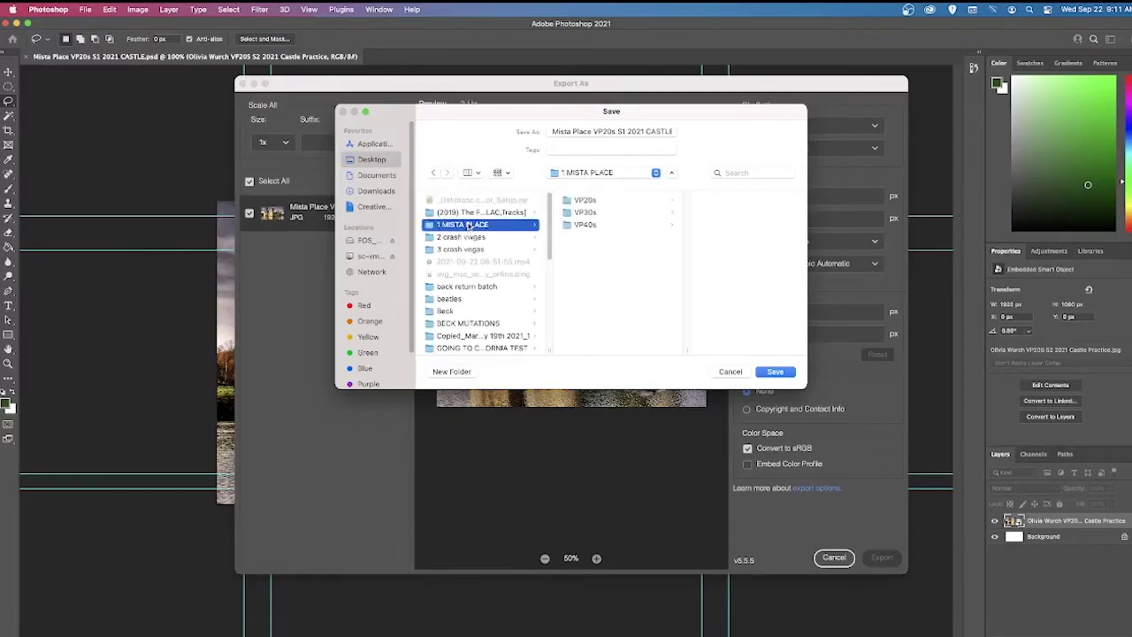
{"action": "left_click", "coordinate": [586, 201]}
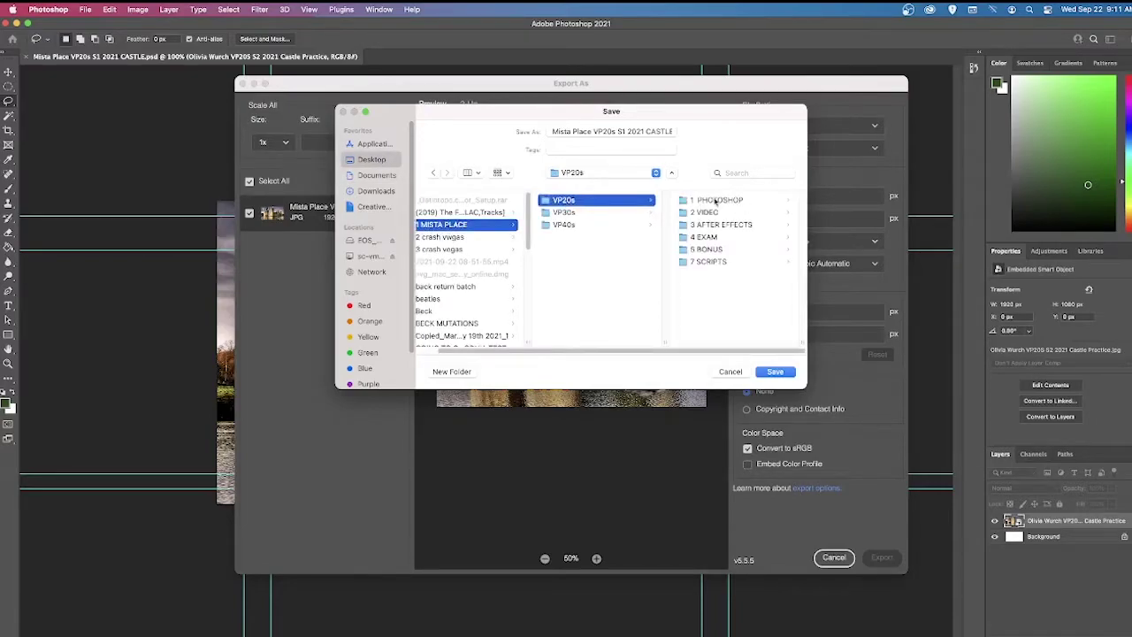
{"action": "left_click", "coordinate": [473, 174]}
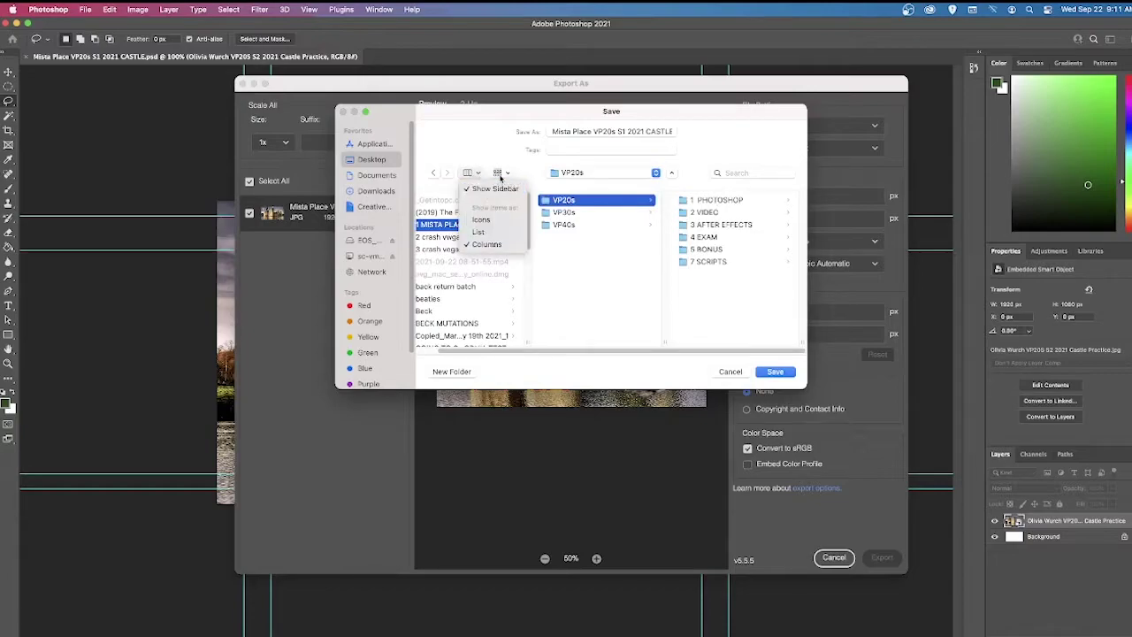
{"action": "left_click", "coordinate": [501, 177]}
{"action": "left_click", "coordinate": [501, 174]}
{"action": "left_click", "coordinate": [522, 193]}
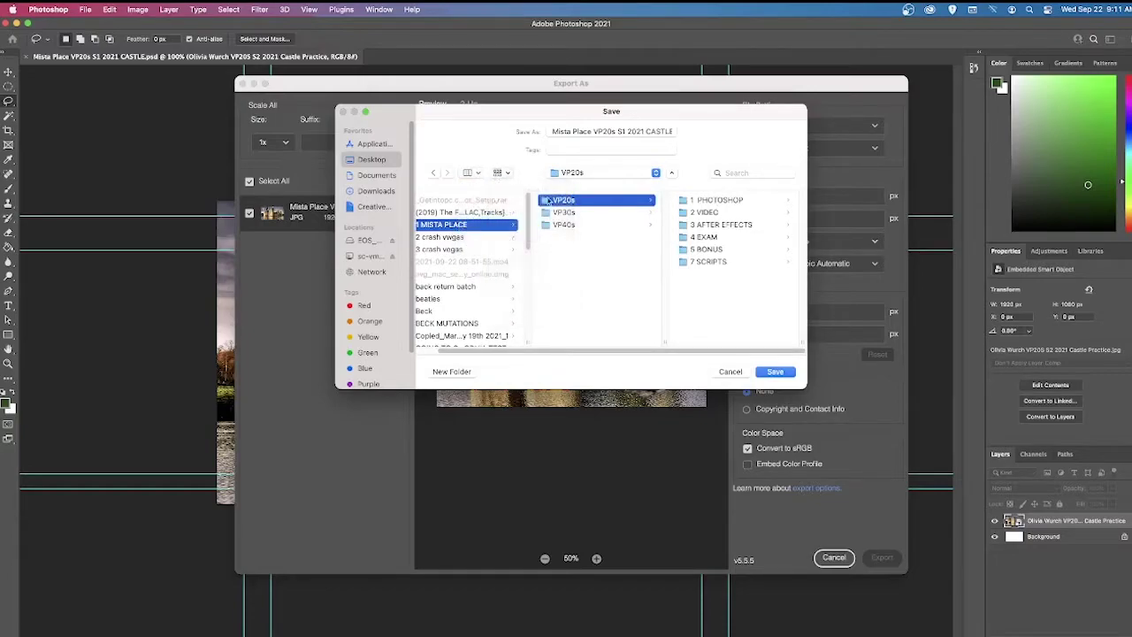
{"action": "left_click", "coordinate": [473, 174]}
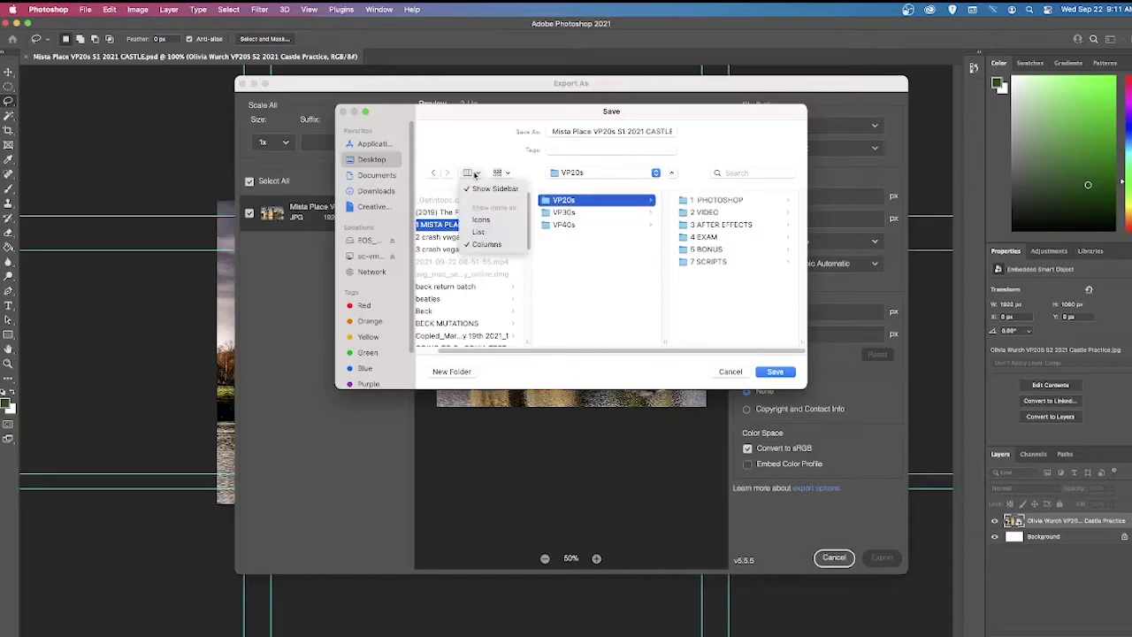
{"action": "left_click", "coordinate": [500, 221]}
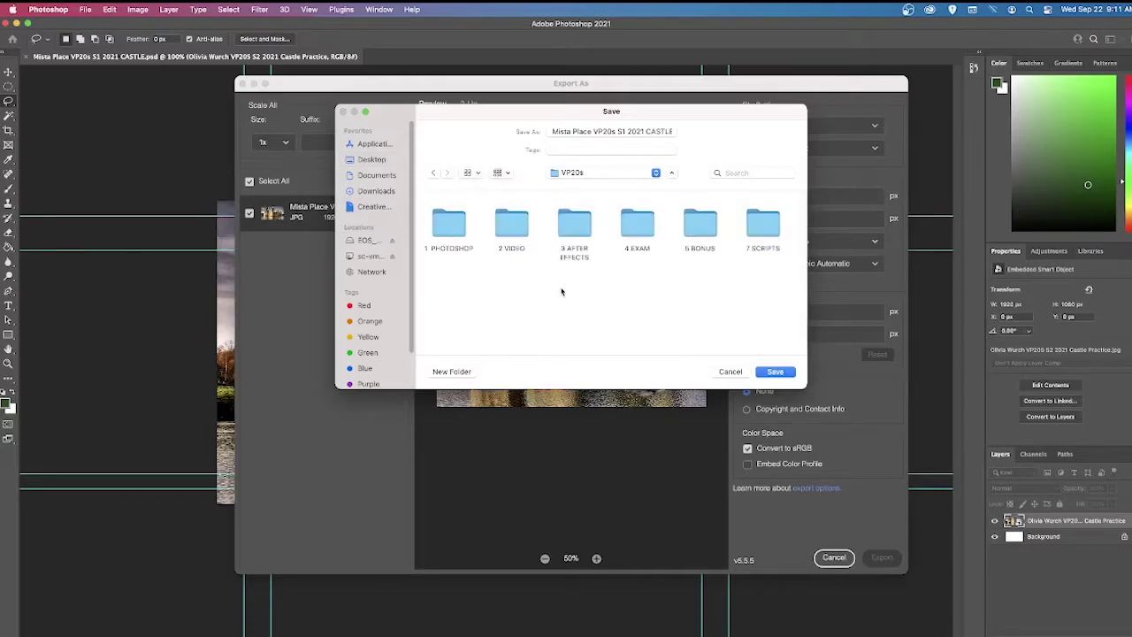
- Save the exported JPG in the Castle Practice (5) folder within 1 PHOTOSHOP
{"action": "double_click", "coordinate": [451, 233]}
{"action": "double_click", "coordinate": [451, 232]}
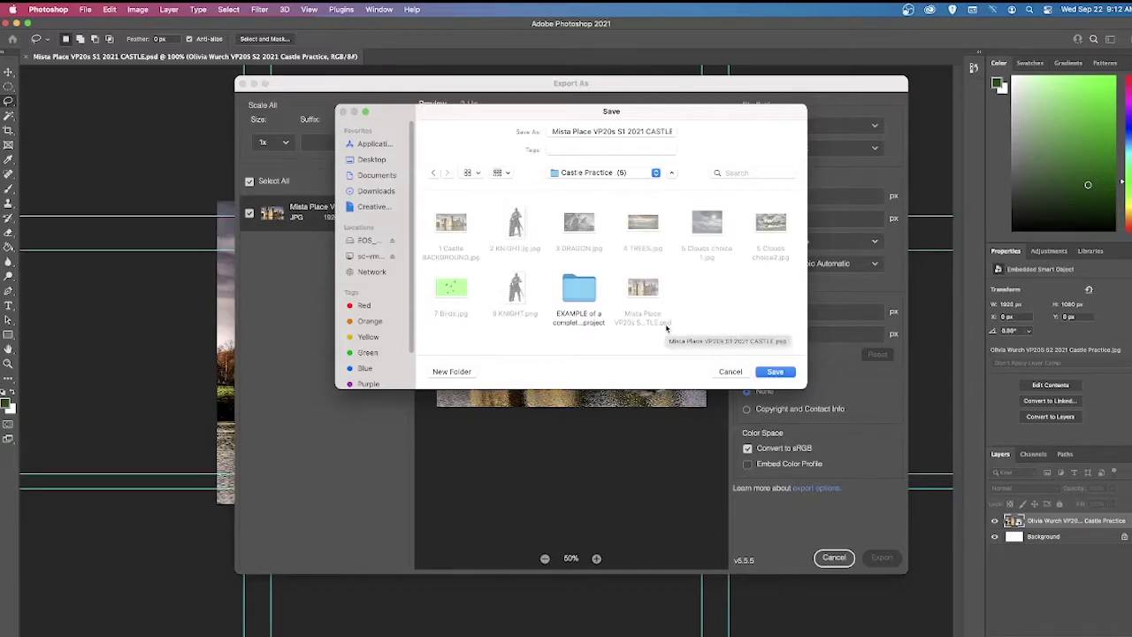
{"action": "left_click", "coordinate": [772, 373]}
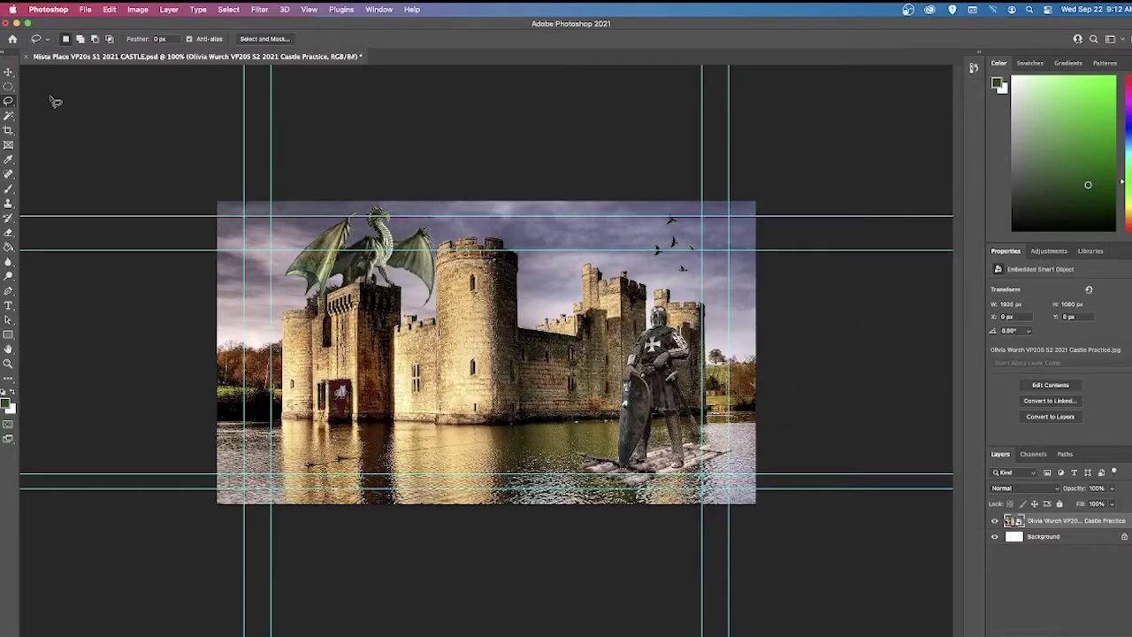
- Switch to Finder and open the 1 PHOTOSHOP folder under VIDEO PRODUCTION, 2 HAND-IN FOLDER, VP20s Per3
{"action": "left_click", "coordinate": [19, 23]}
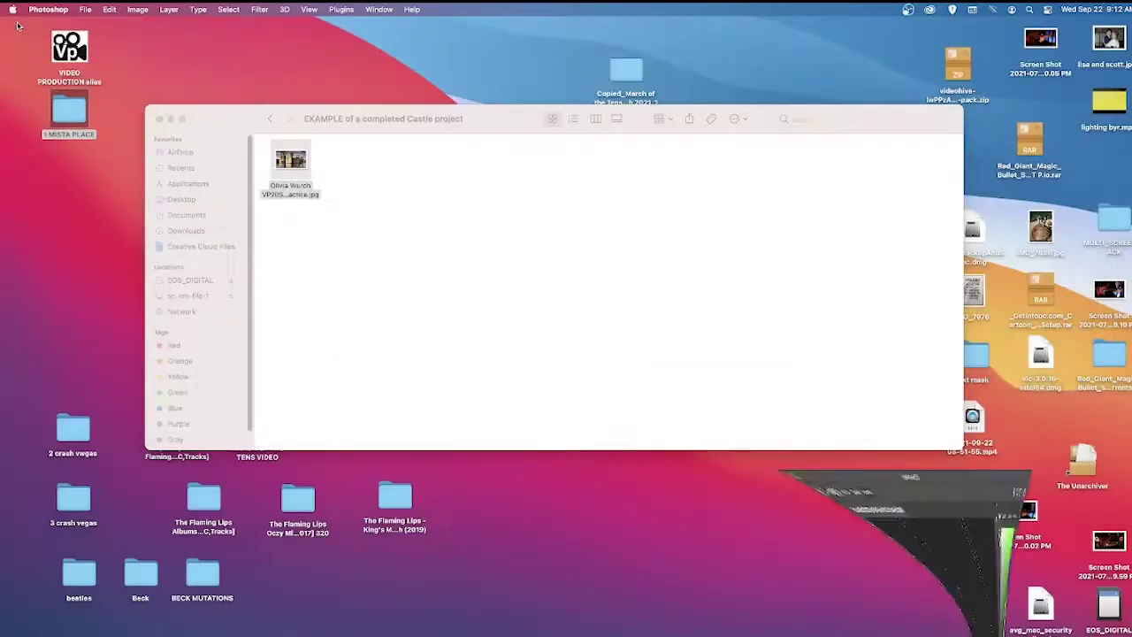
{"action": "left_click", "coordinate": [159, 122]}
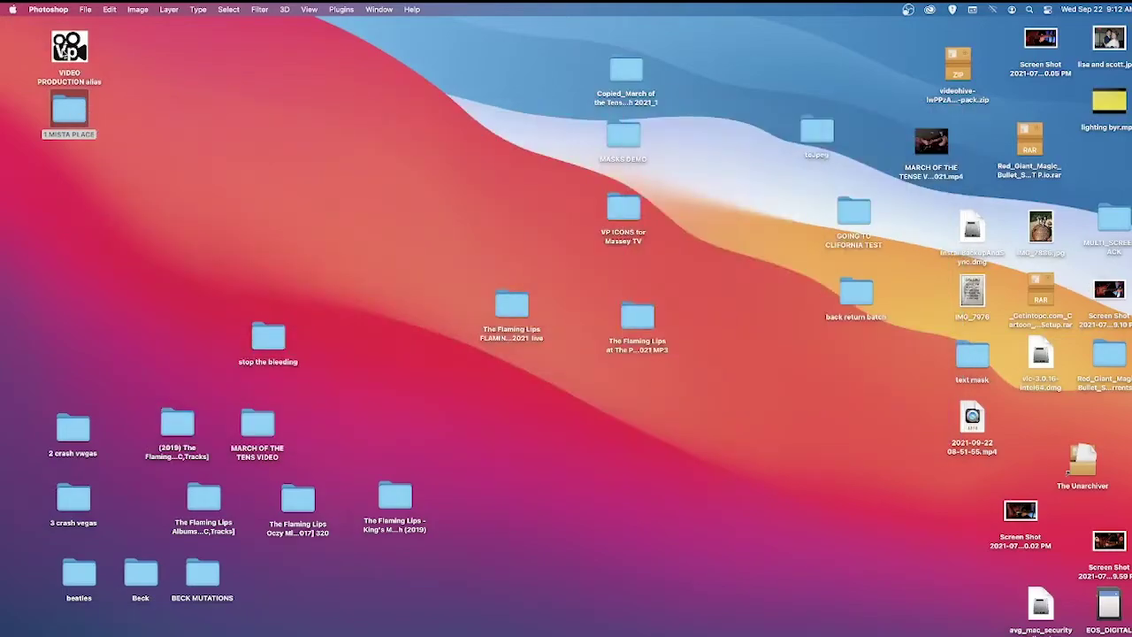
{"action": "double_click", "coordinate": [67, 50]}
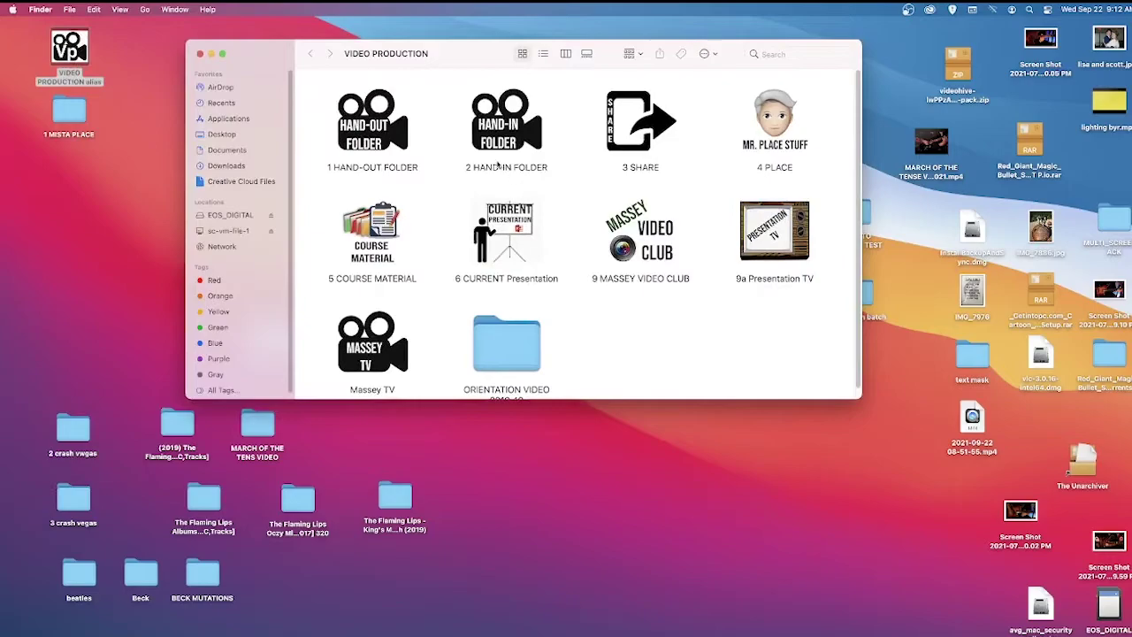
{"action": "double_click", "coordinate": [493, 141]}
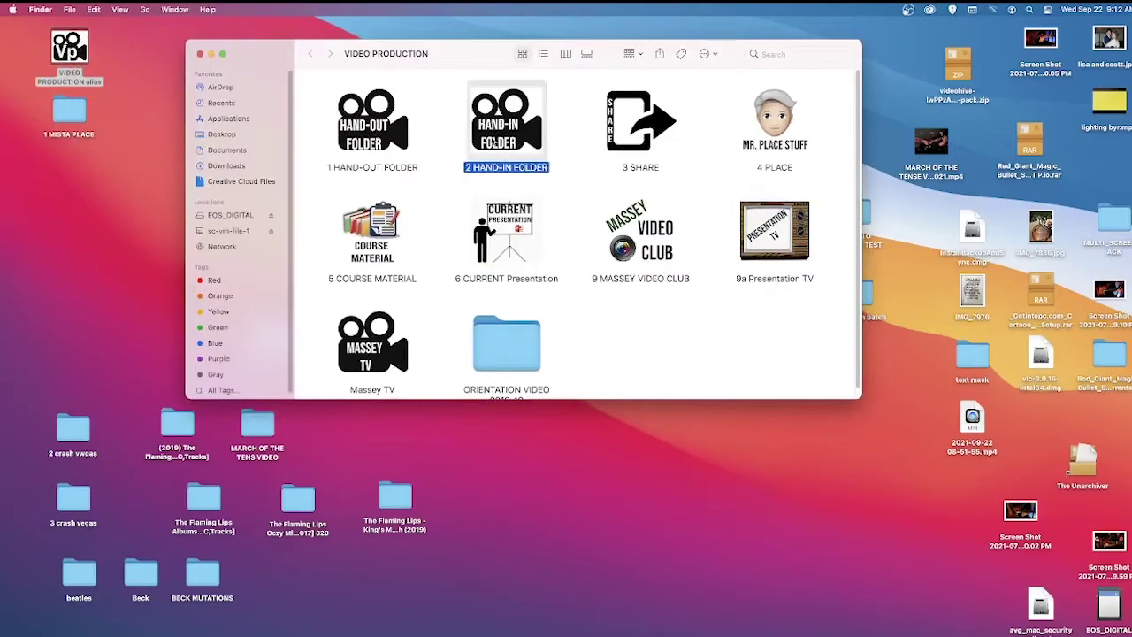
{"action": "double_click", "coordinate": [352, 111]}
{"action": "double_click", "coordinate": [350, 112]}
- Create a folder named CASTLE in the hand-in 1 PHOTOSHOP folder and close the window
{"action": "right_click", "coordinate": [349, 112]}
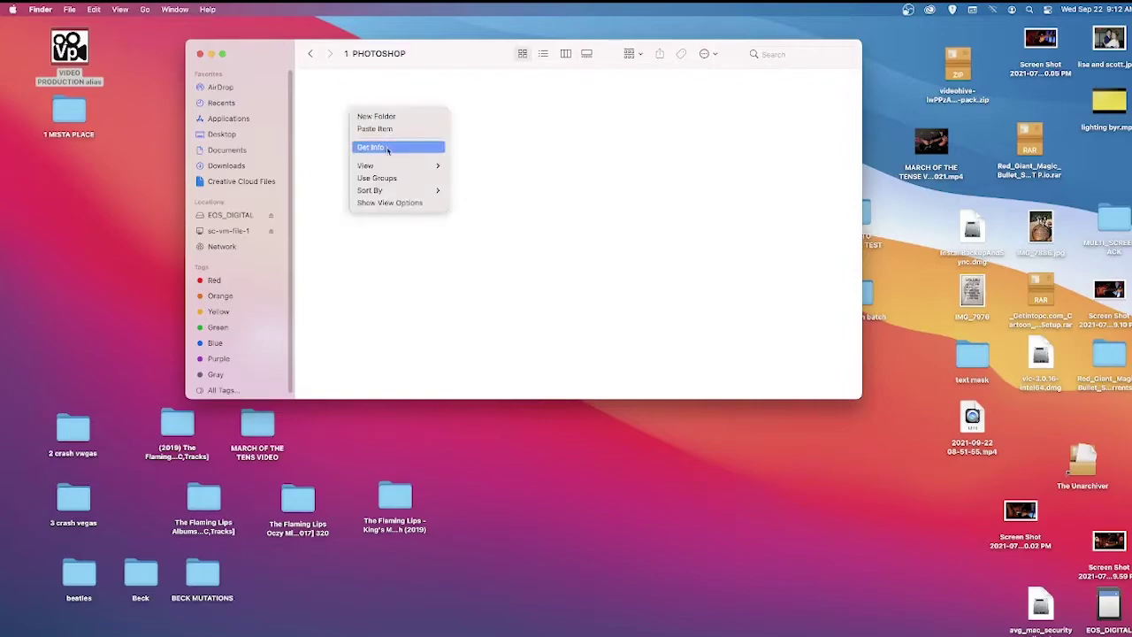
{"action": "left_click", "coordinate": [393, 118]}
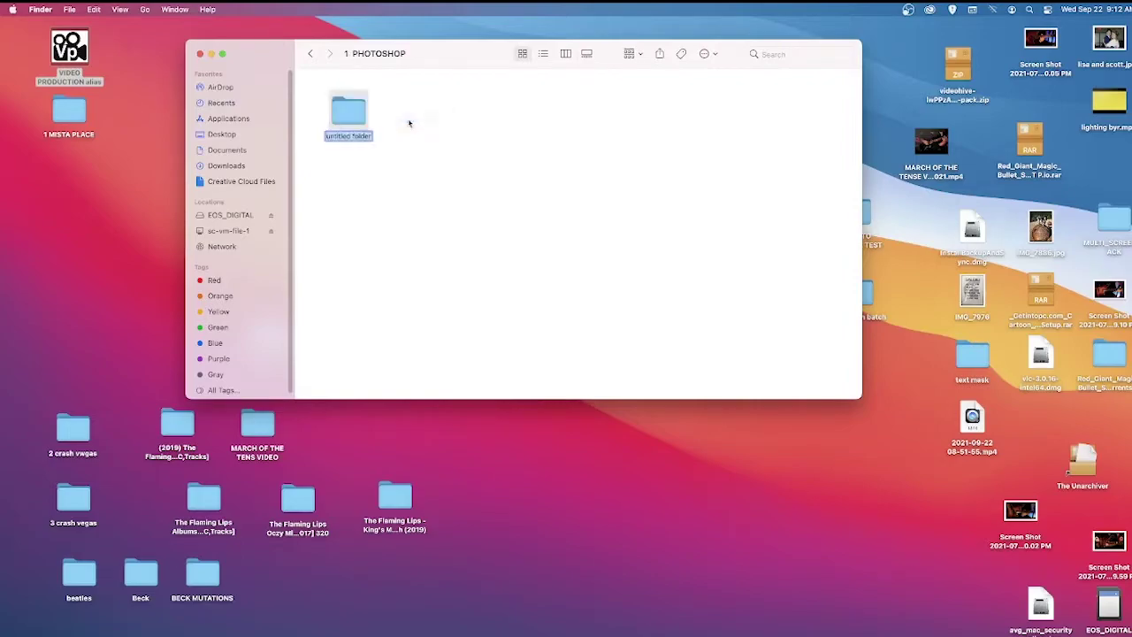
{"action": "type", "text": "CASTLE"}
{"action": "left_click", "coordinate": [406, 115]}
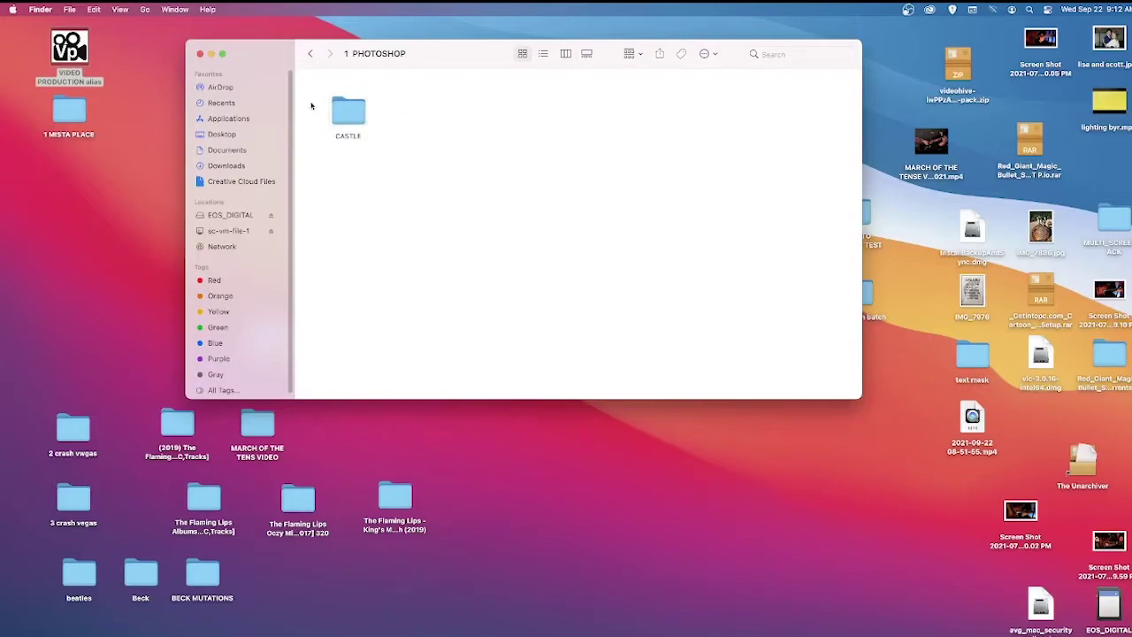
{"action": "left_click", "coordinate": [200, 54]}
{"action": "left_click", "coordinate": [275, 178]}
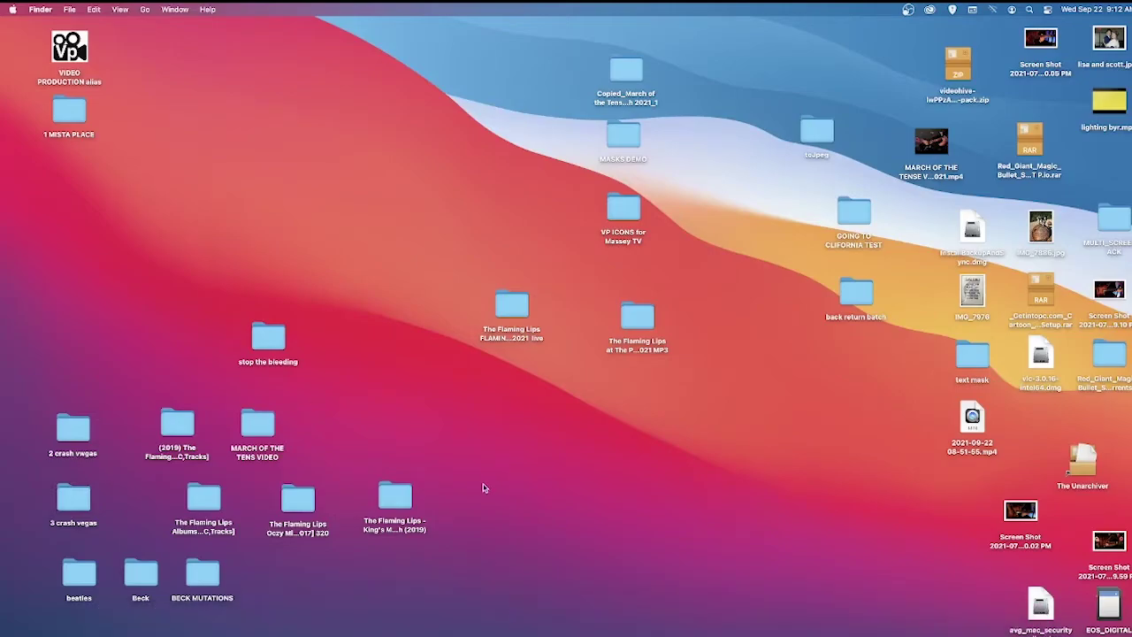
- Open the Castle Practice (5) folder from 1 MISTA PLACE, VP20s, 1 PHOTOSHOP and enlarge its window
{"action": "double_click", "coordinate": [71, 110]}
{"action": "left_click", "coordinate": [309, 189]}
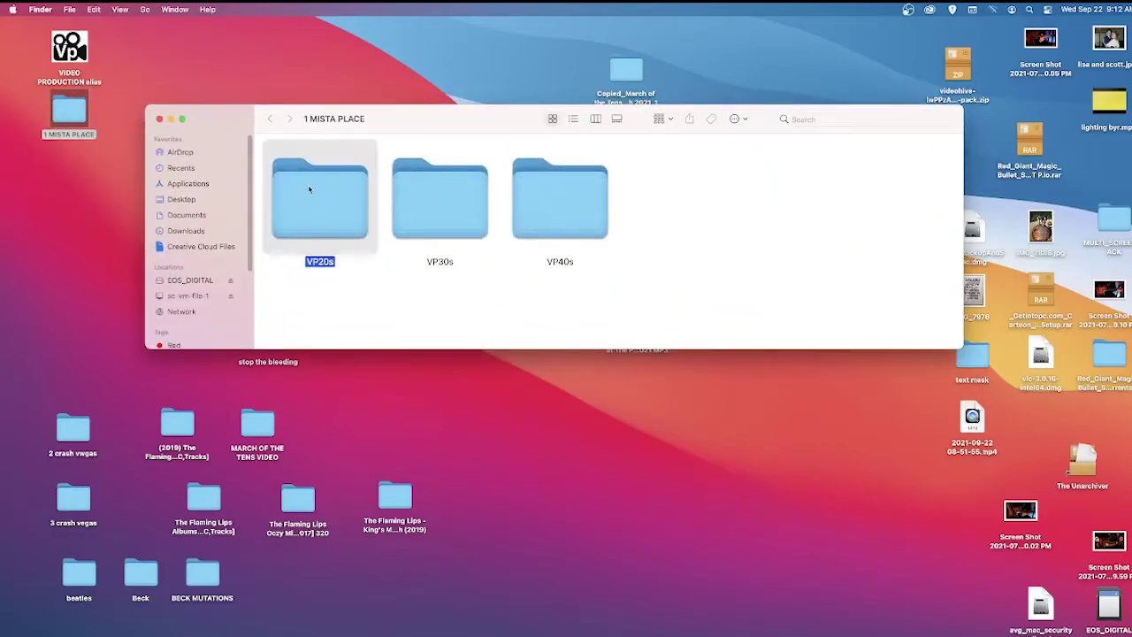
{"action": "double_click", "coordinate": [309, 189]}
{"action": "double_click", "coordinate": [308, 189]}
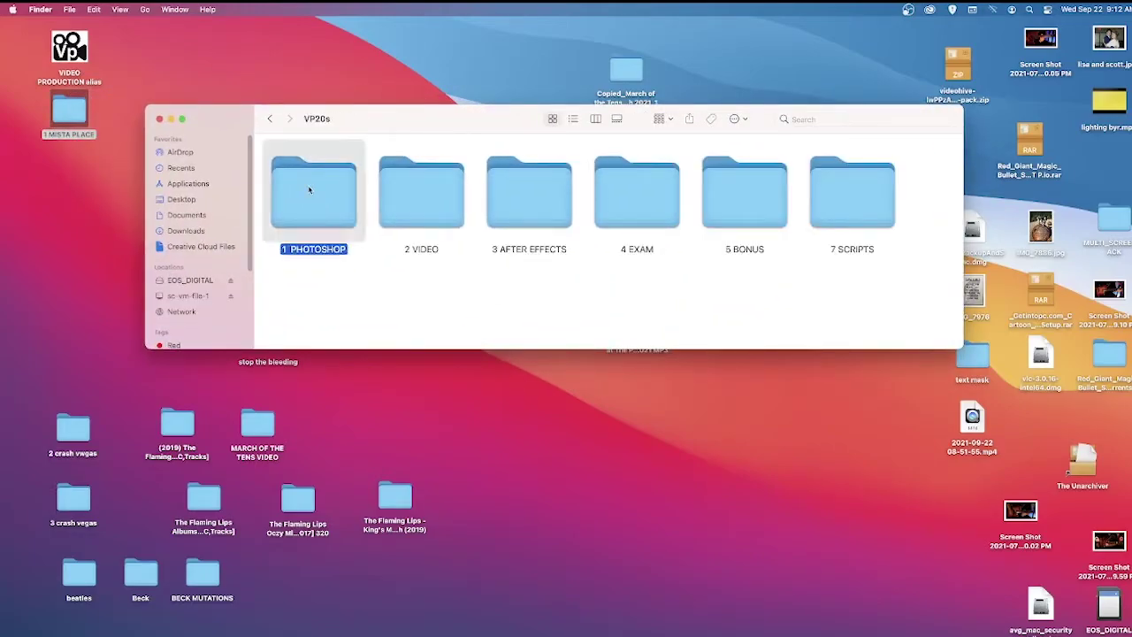
{"action": "double_click", "coordinate": [308, 189]}
{"action": "left_click_drag", "start_coordinate": [455, 126], "coordinate": [398, 88]}
{"action": "left_click_drag", "start_coordinate": [904, 311], "coordinate": [993, 458]}
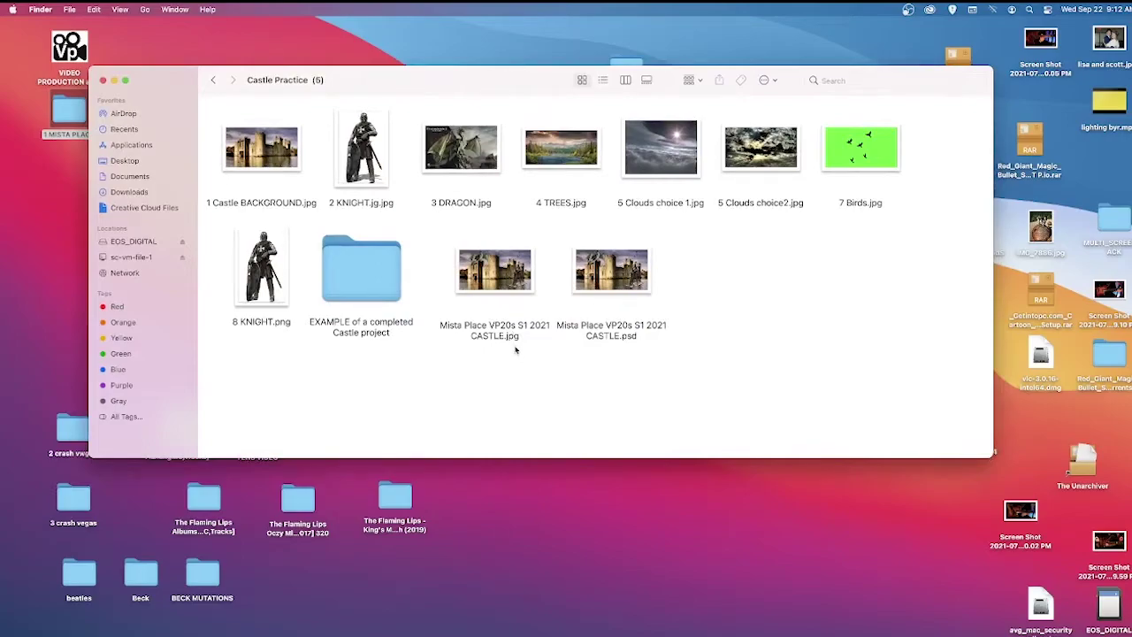
- Copy the finished castle JPG and PSD files together and put the Castle Practice (5) window away
{"action": "left_click_drag", "start_coordinate": [733, 362], "coordinate": [461, 328]}
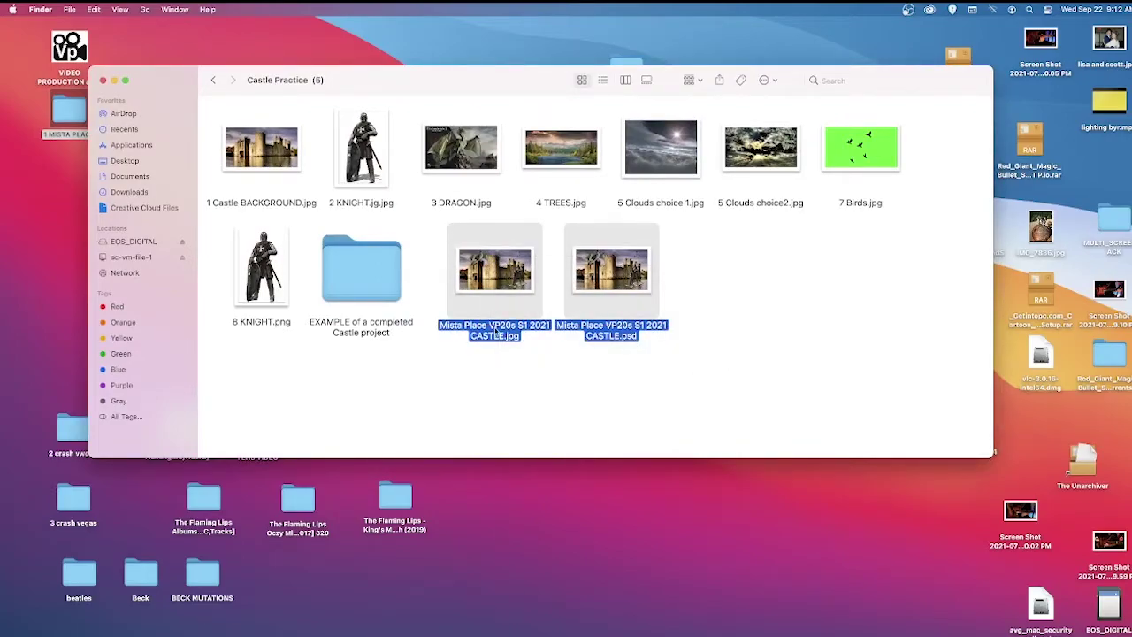
{"action": "right_click", "coordinate": [492, 280]}
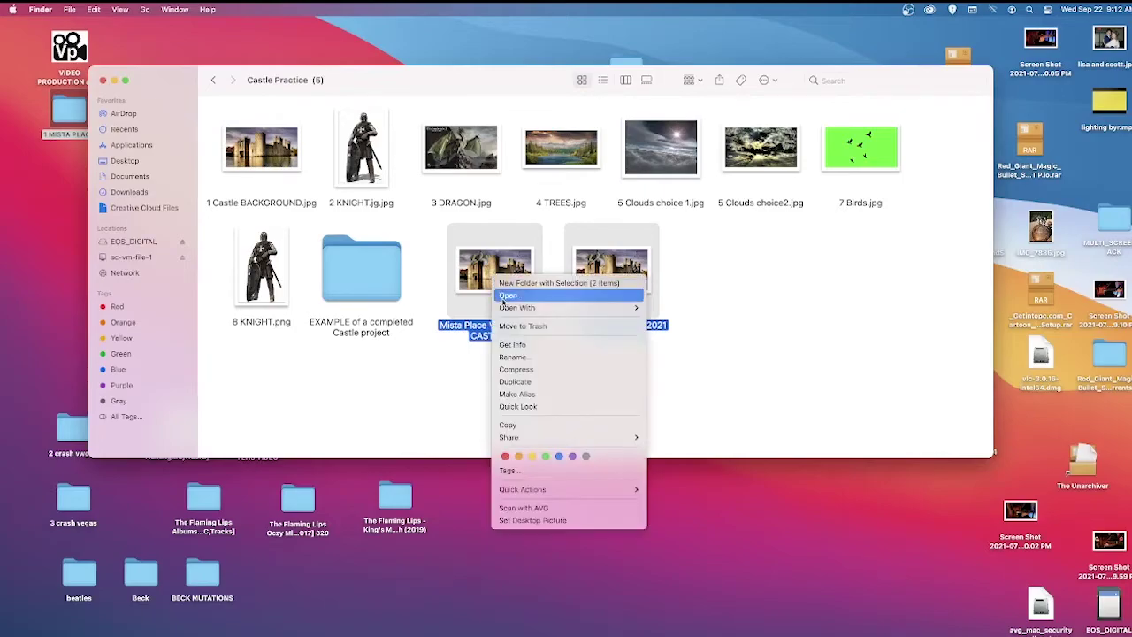
{"action": "left_click", "coordinate": [530, 425]}
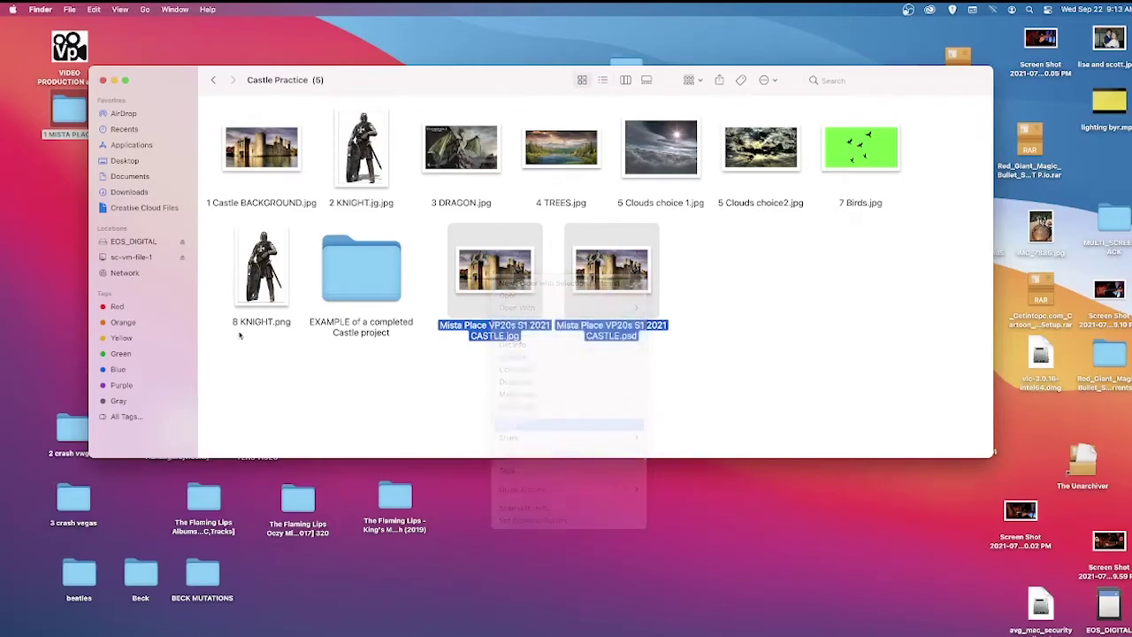
{"action": "left_click", "coordinate": [113, 80]}
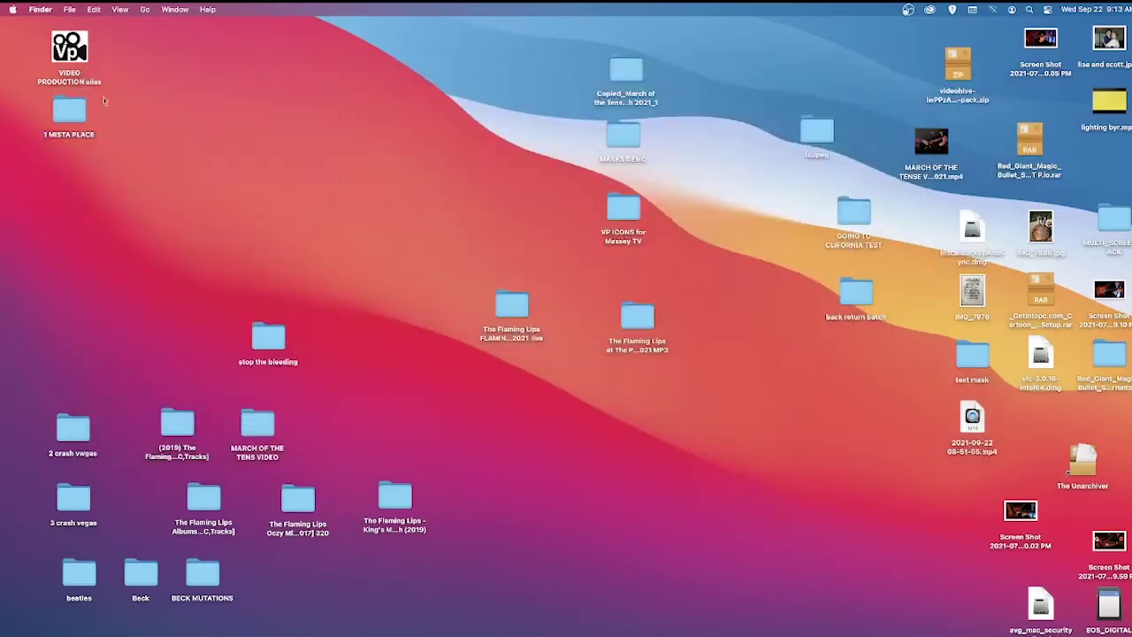
- Open the CASTLE folder in VIDEO PRODUCTION under 2 HAND-IN FOLDER, VP20s Per3, 1 PHOTOSHOP
{"action": "double_click", "coordinate": [69, 49]}
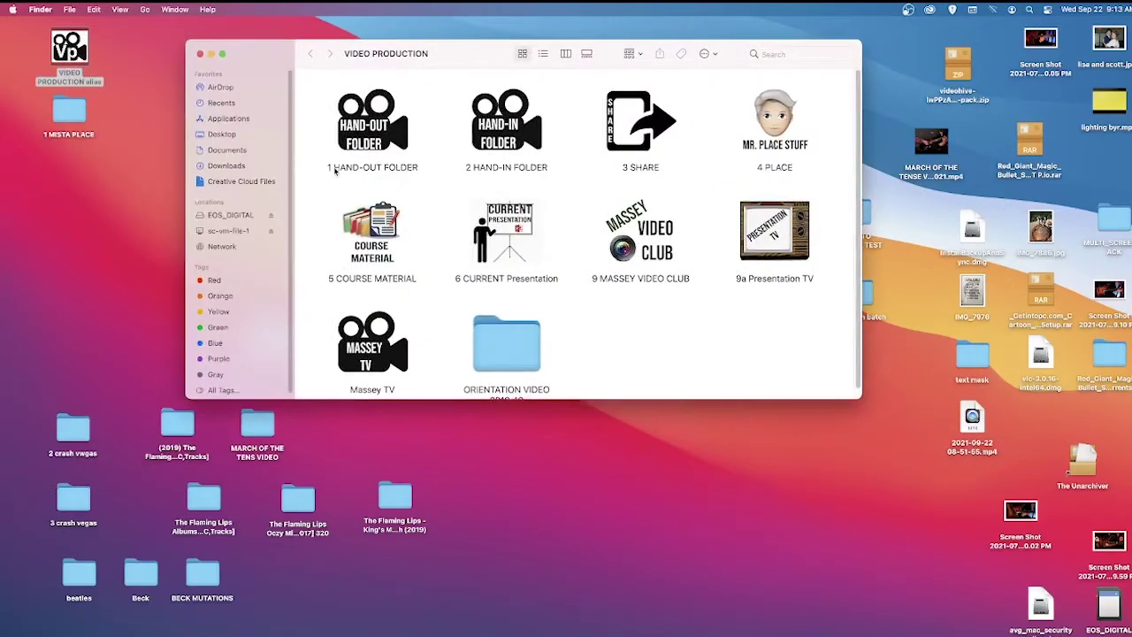
{"action": "double_click", "coordinate": [501, 126]}
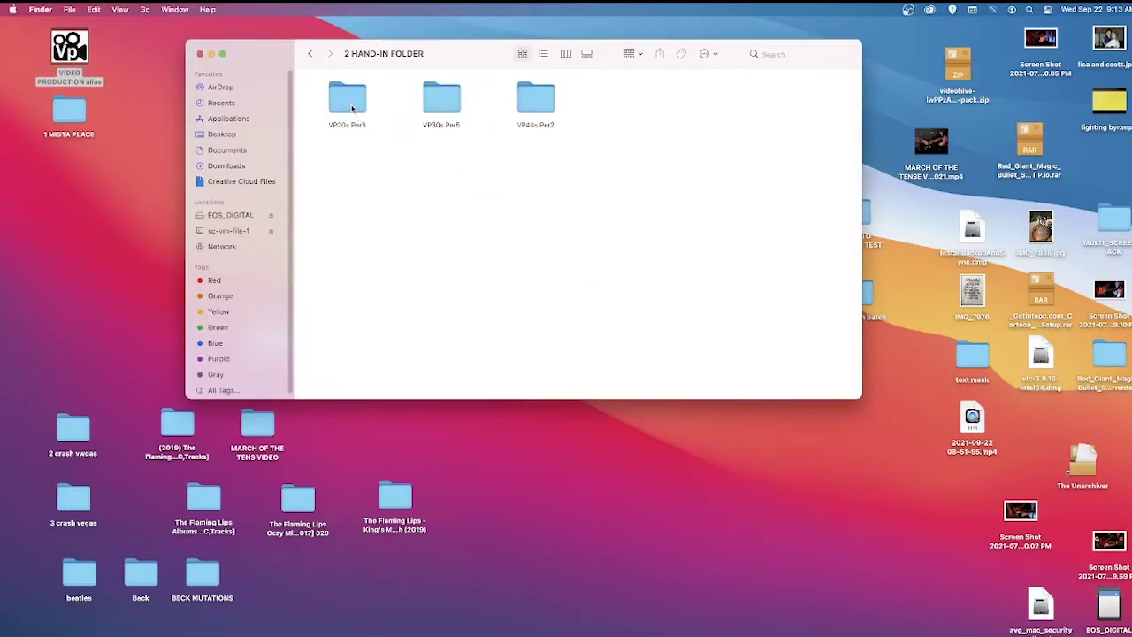
{"action": "double_click", "coordinate": [352, 108]}
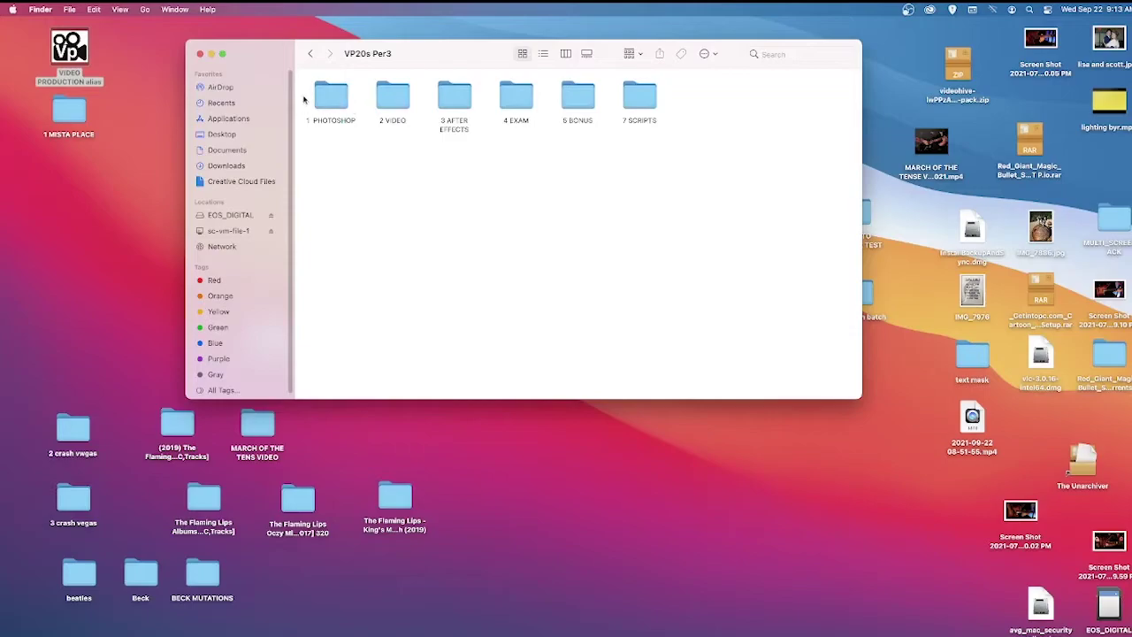
{"action": "double_click", "coordinate": [317, 101]}
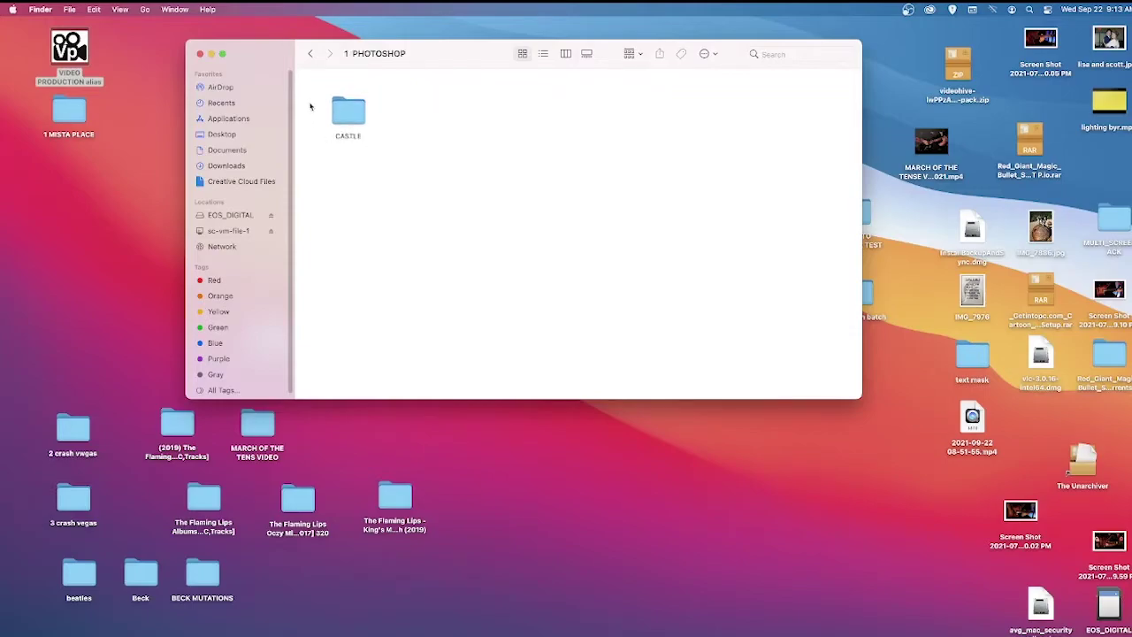
{"action": "double_click", "coordinate": [348, 112]}
- Paste the copied castle JPG and PSD into the CASTLE hand-in folder and close its window
{"action": "right_click", "coordinate": [444, 171]}
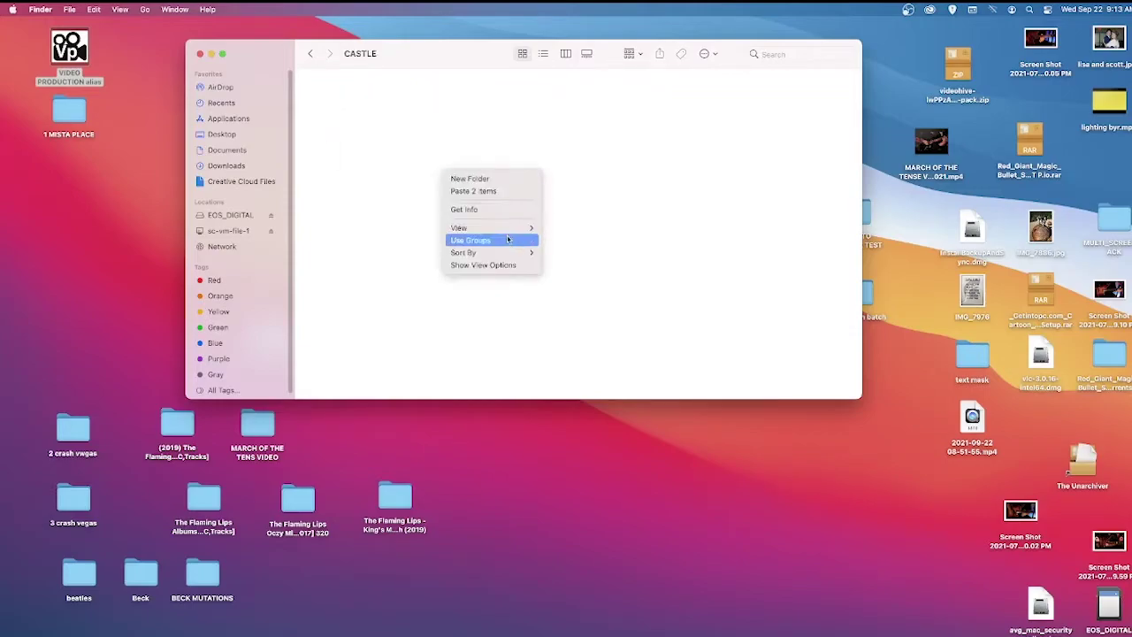
{"action": "left_click", "coordinate": [497, 192]}
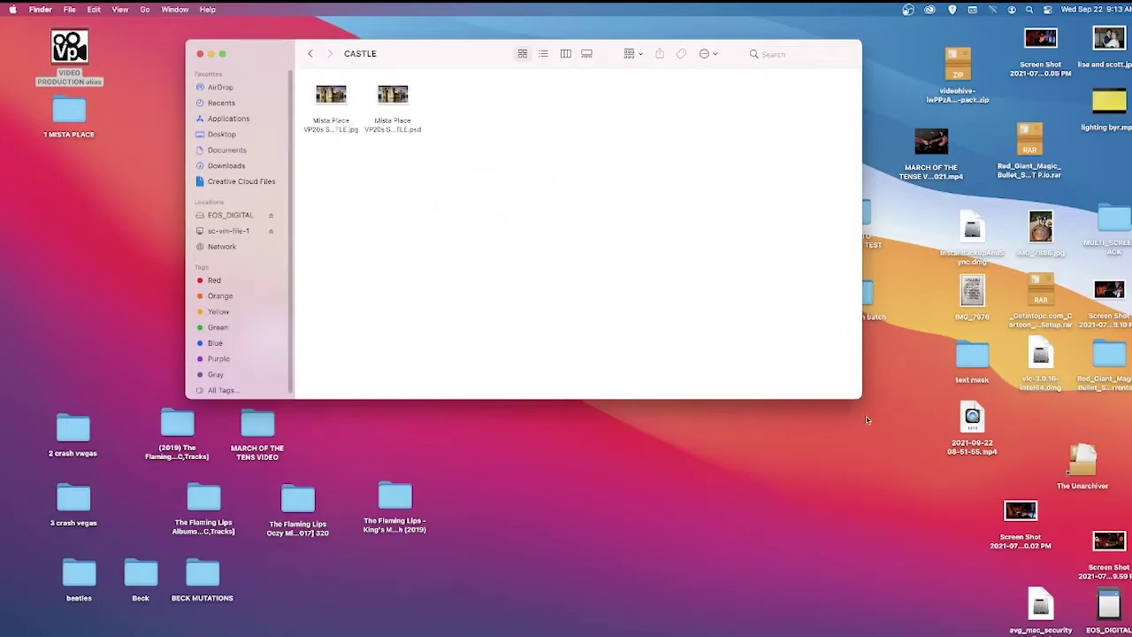
{"action": "left_click_drag", "start_coordinate": [863, 400], "coordinate": [1029, 623]}
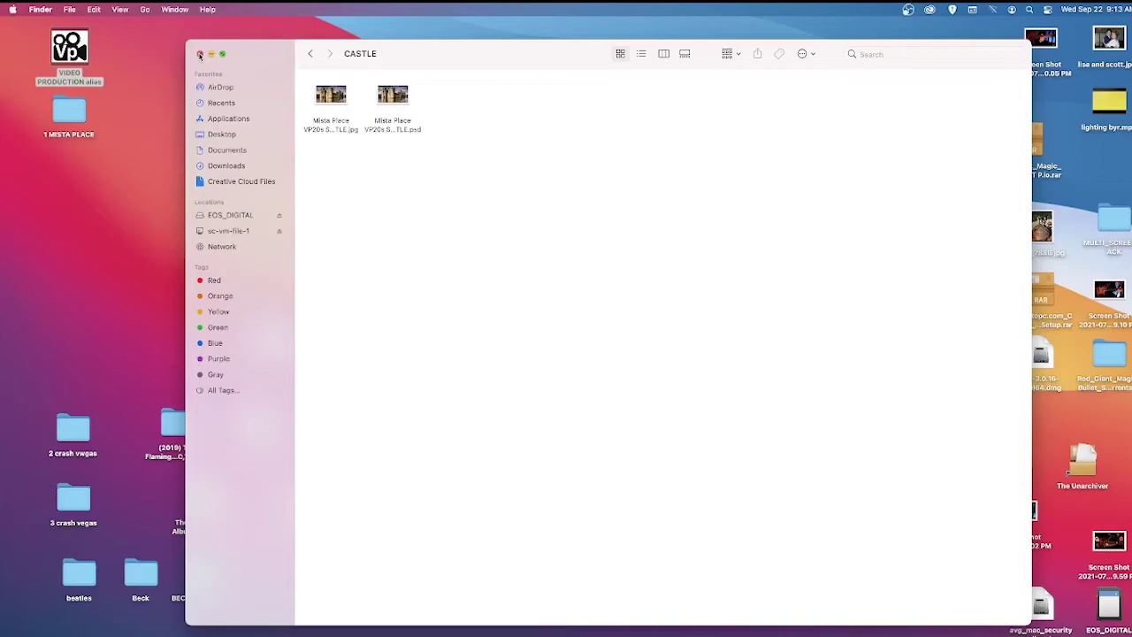
{"action": "left_click", "coordinate": [200, 55]}
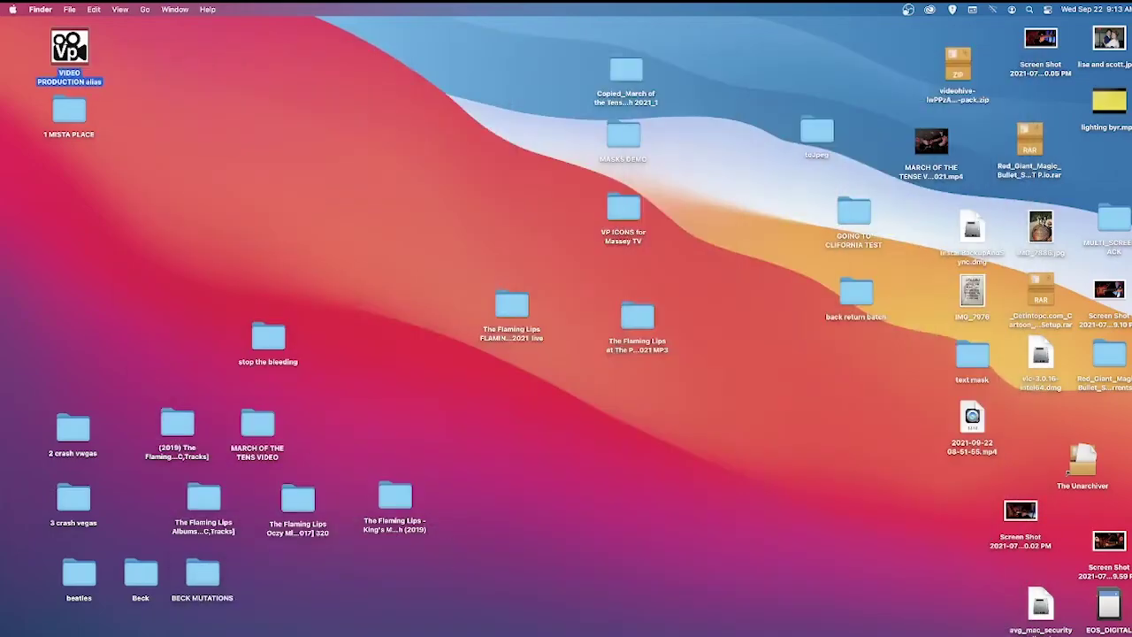
{"action": "left_click", "coordinate": [648, 622]}
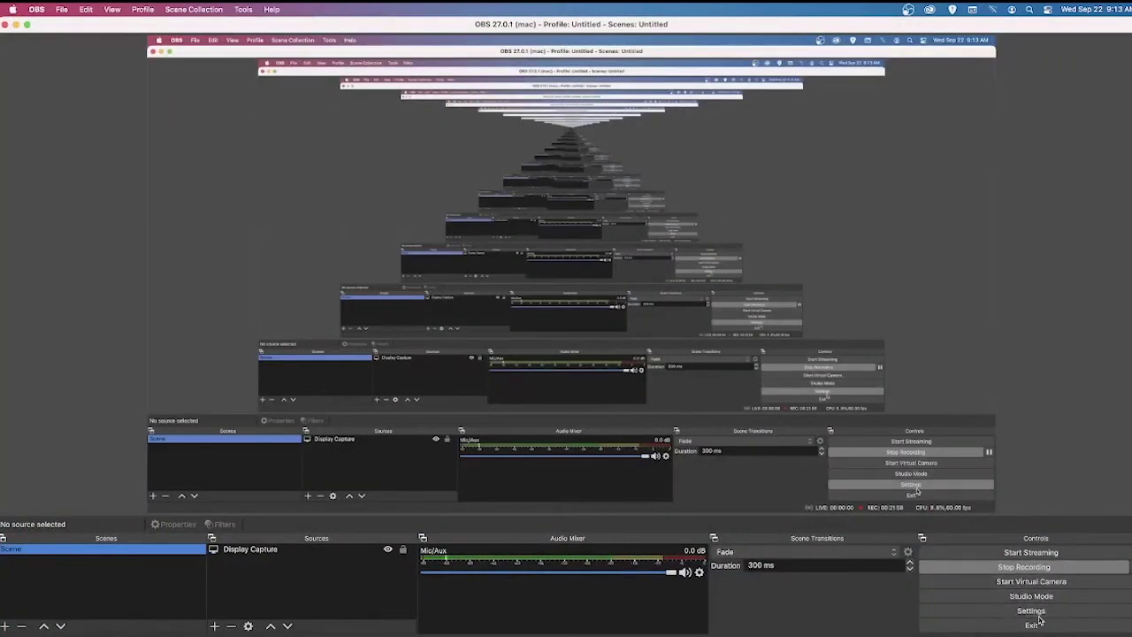
{"action": "left_click", "coordinate": [1033, 568]}
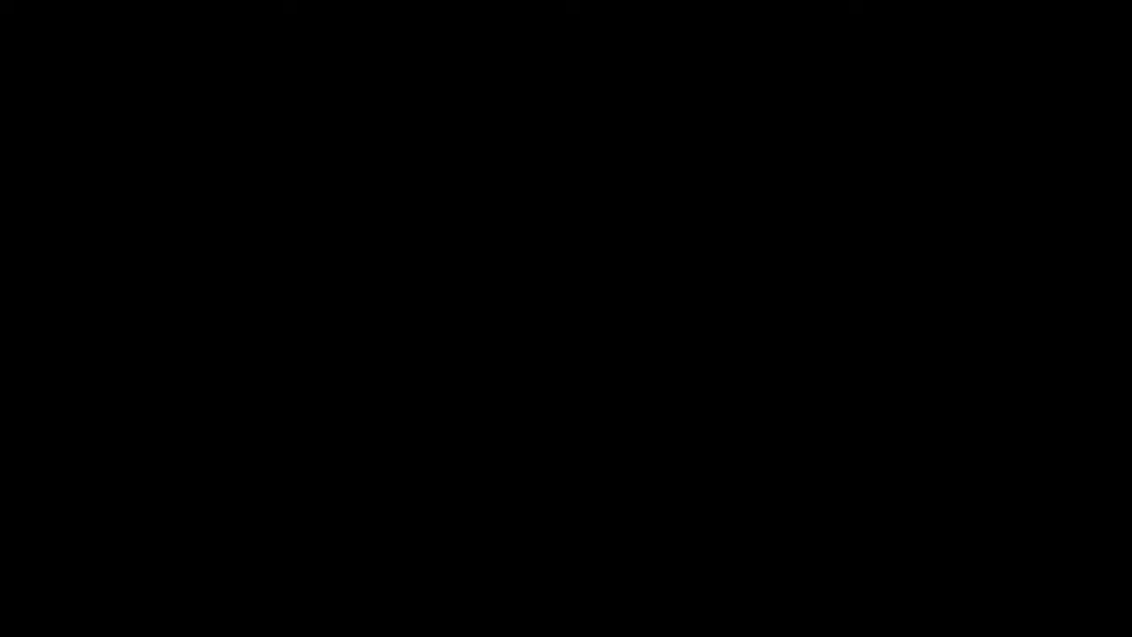